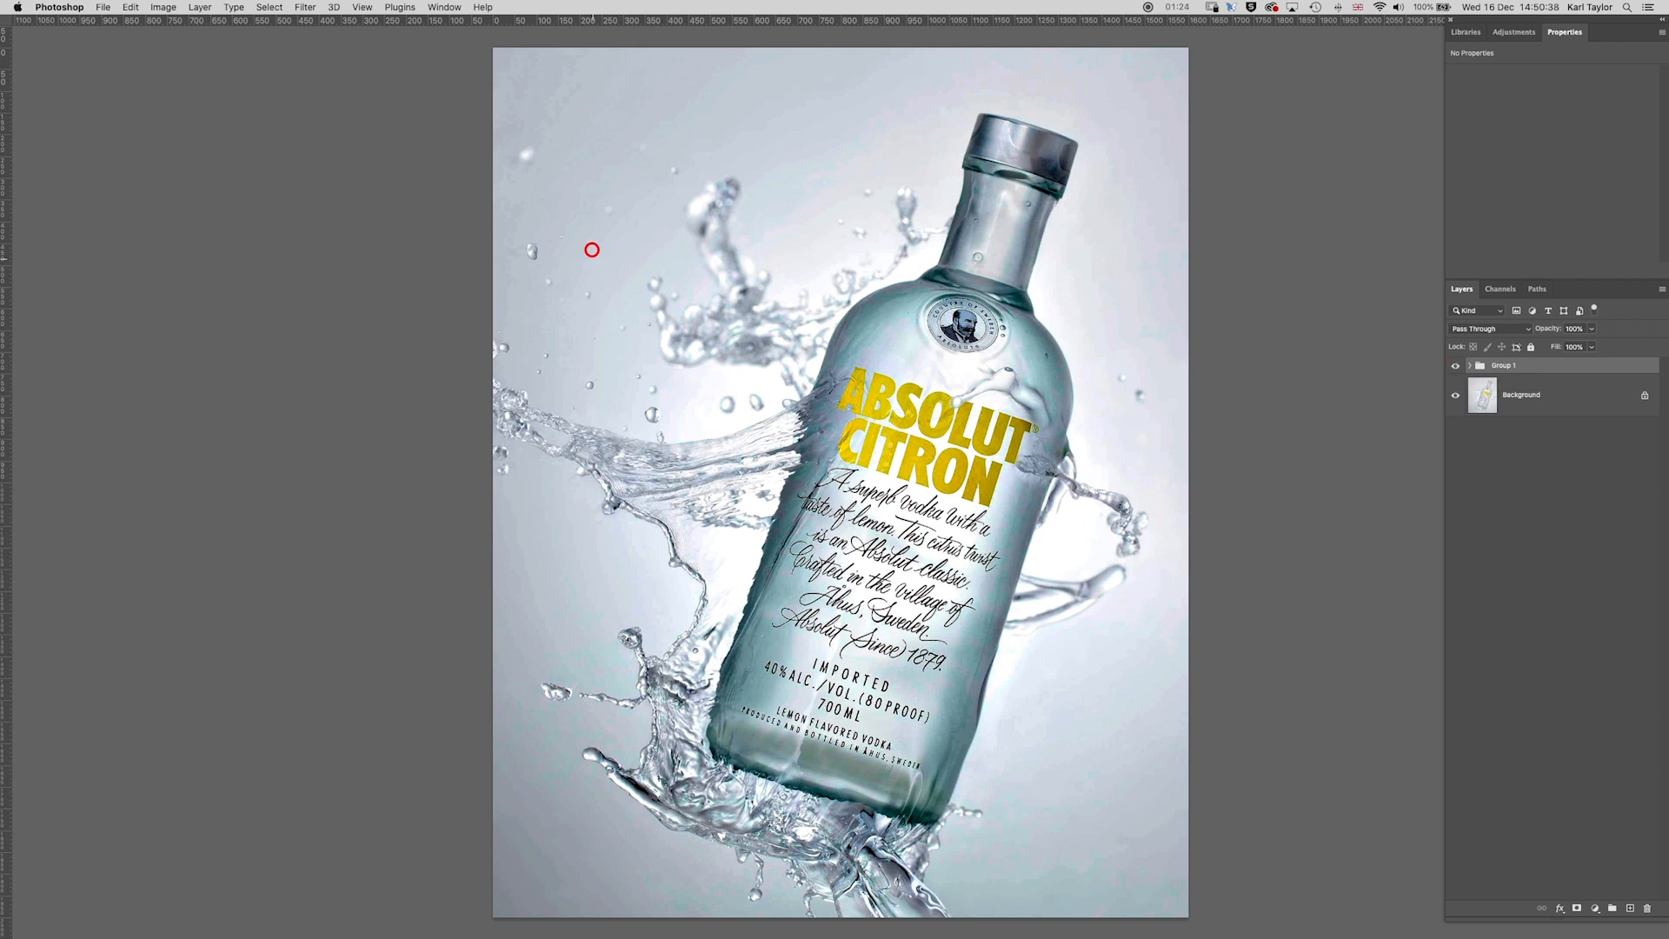
- Inspect the splash detail around the bottle and compare the image with and without the Group 1 adjustments
scroll(793, 154, up, 1)
scroll(792, 154, up, 2)
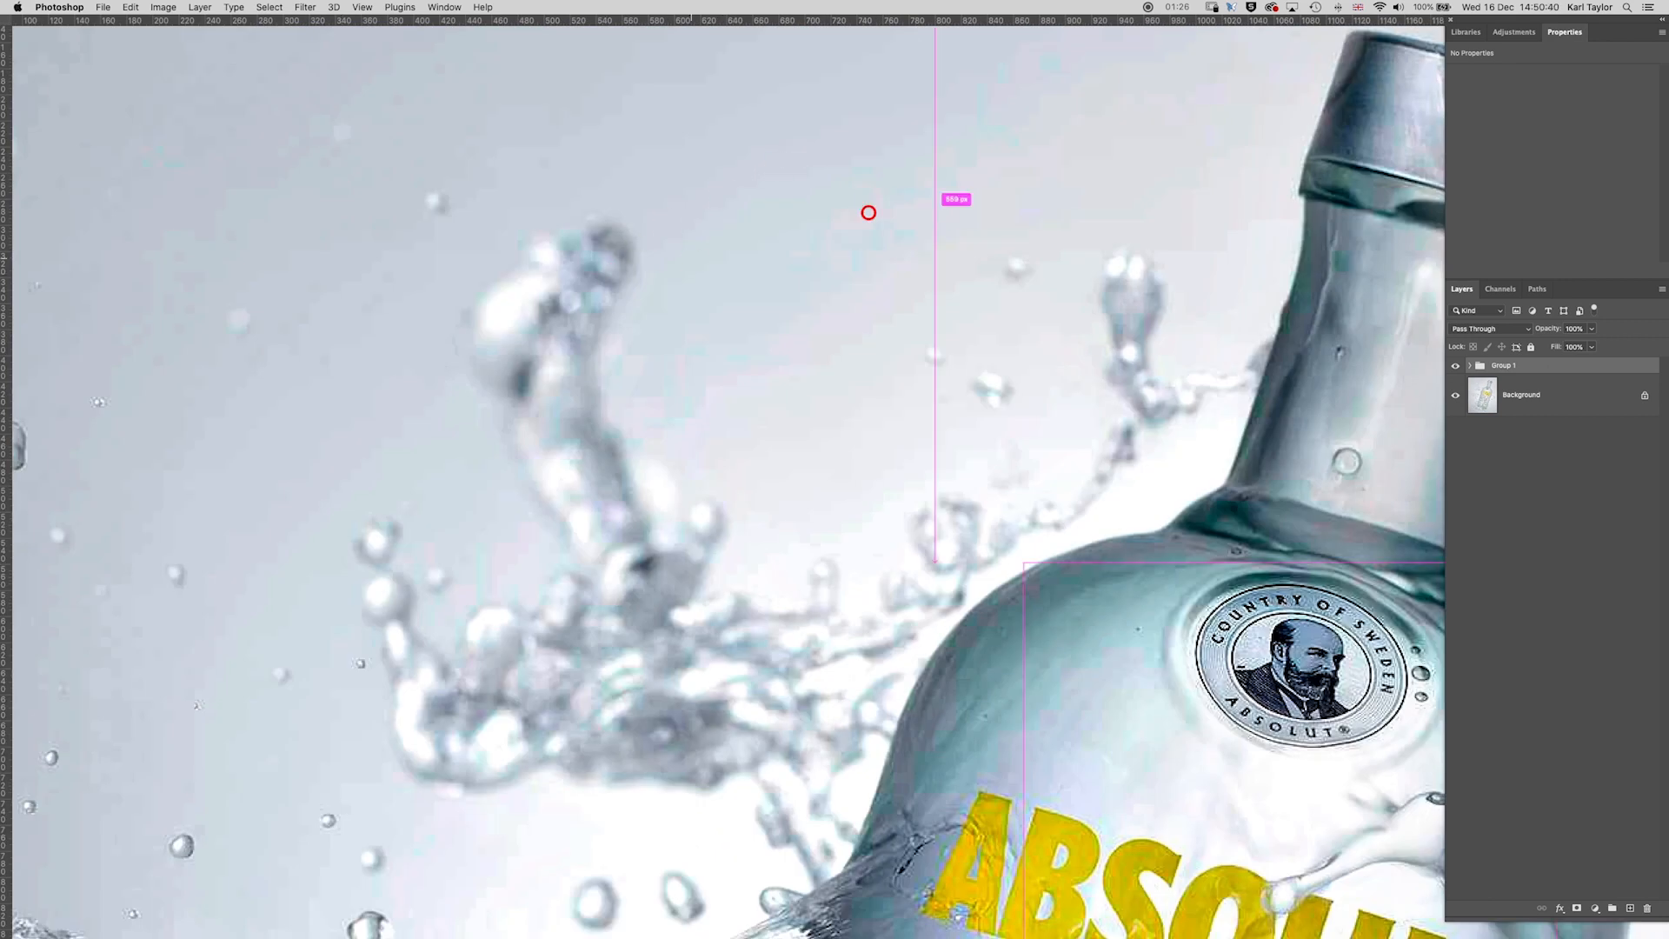
scroll(797, 396, down, 3)
scroll(875, 416, down, 3)
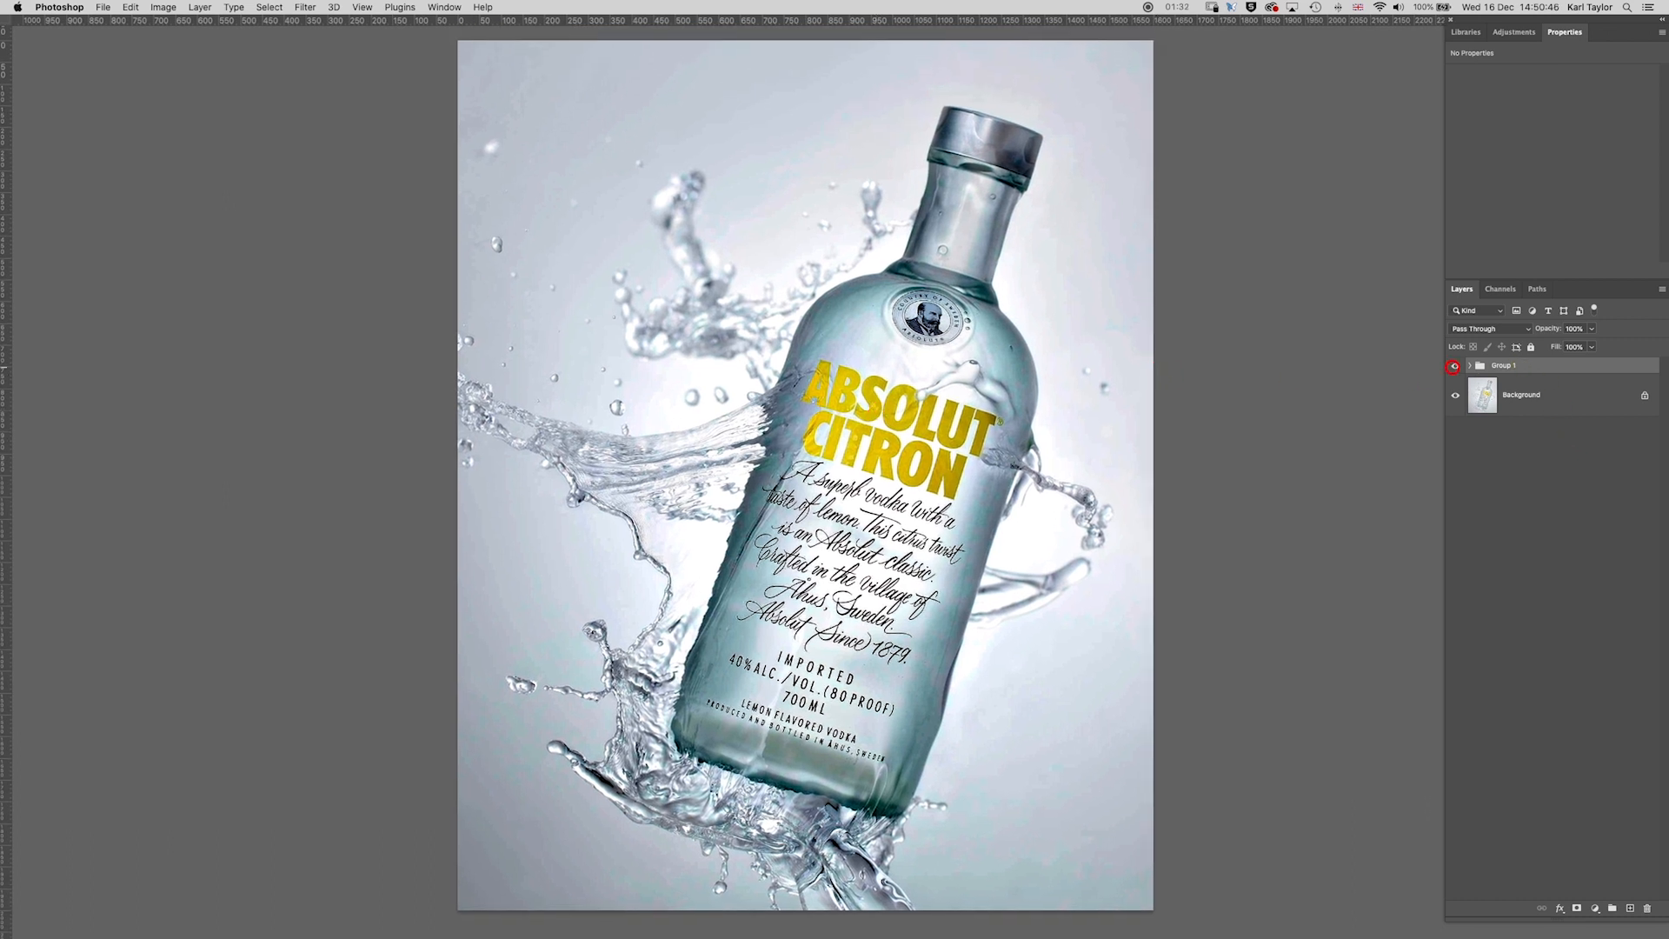
click(1453, 366)
click(1454, 366)
click(1453, 365)
click(1453, 366)
click(1453, 366)
click(1453, 366)
click(1453, 366)
click(1453, 366)
- Expand Group 1, hide all its layers from Curves 4 down to Curves 1, and select Curves 1
click(1471, 366)
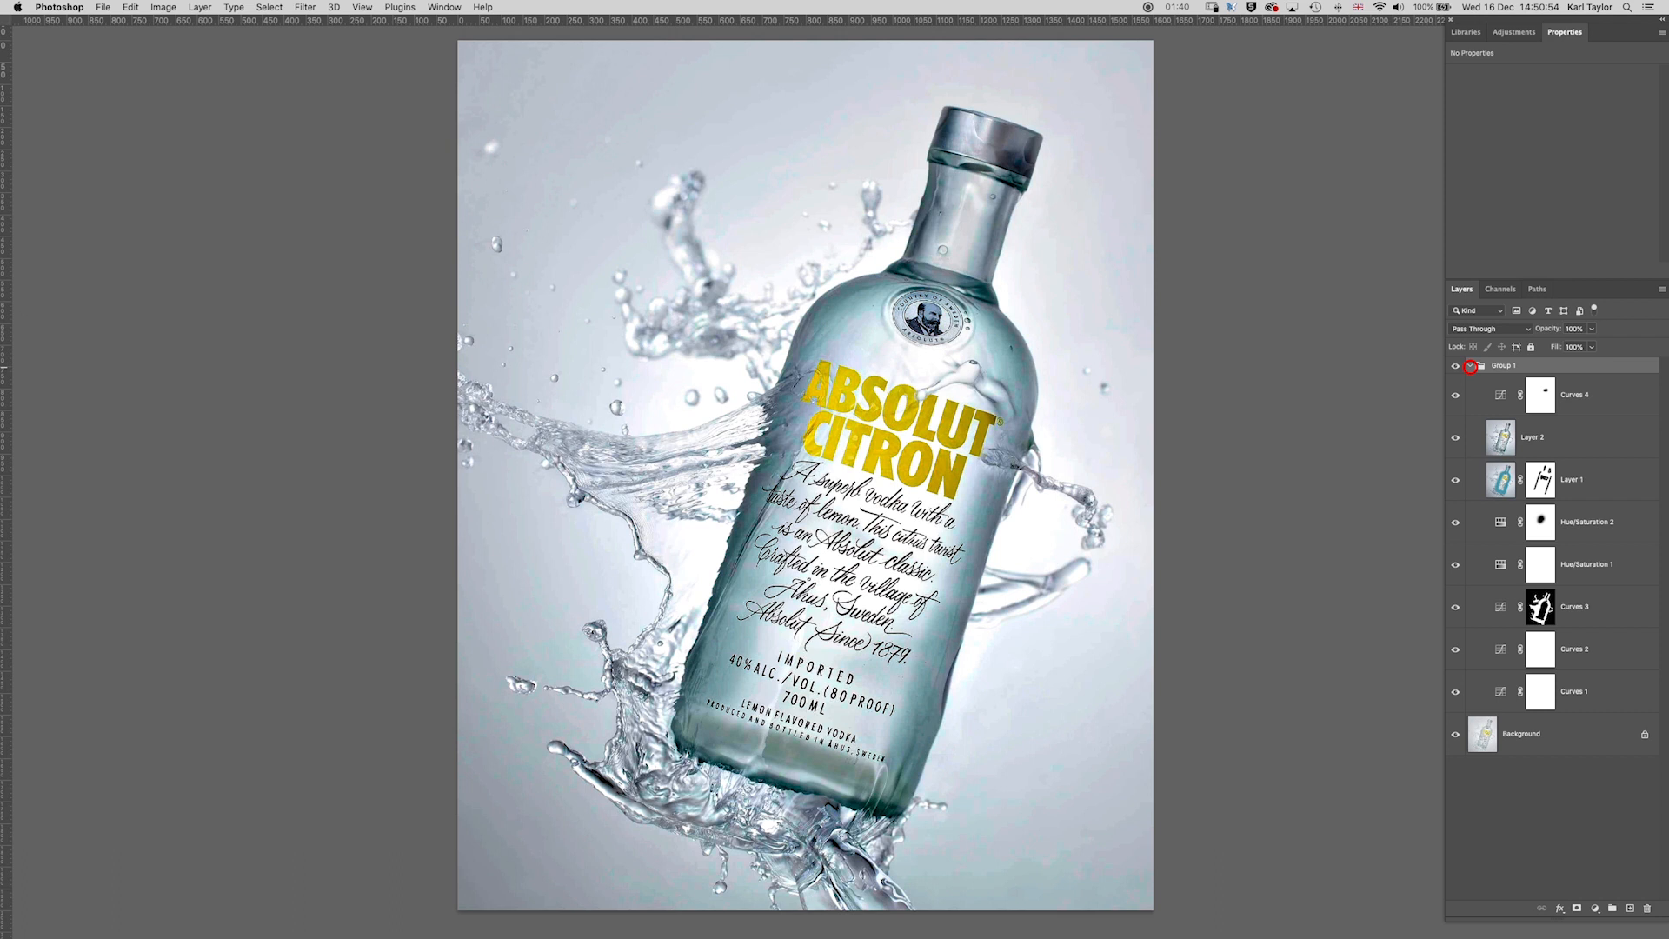
click(1453, 395)
click(1454, 396)
drag(1454, 395, 1457, 690)
click(1591, 693)
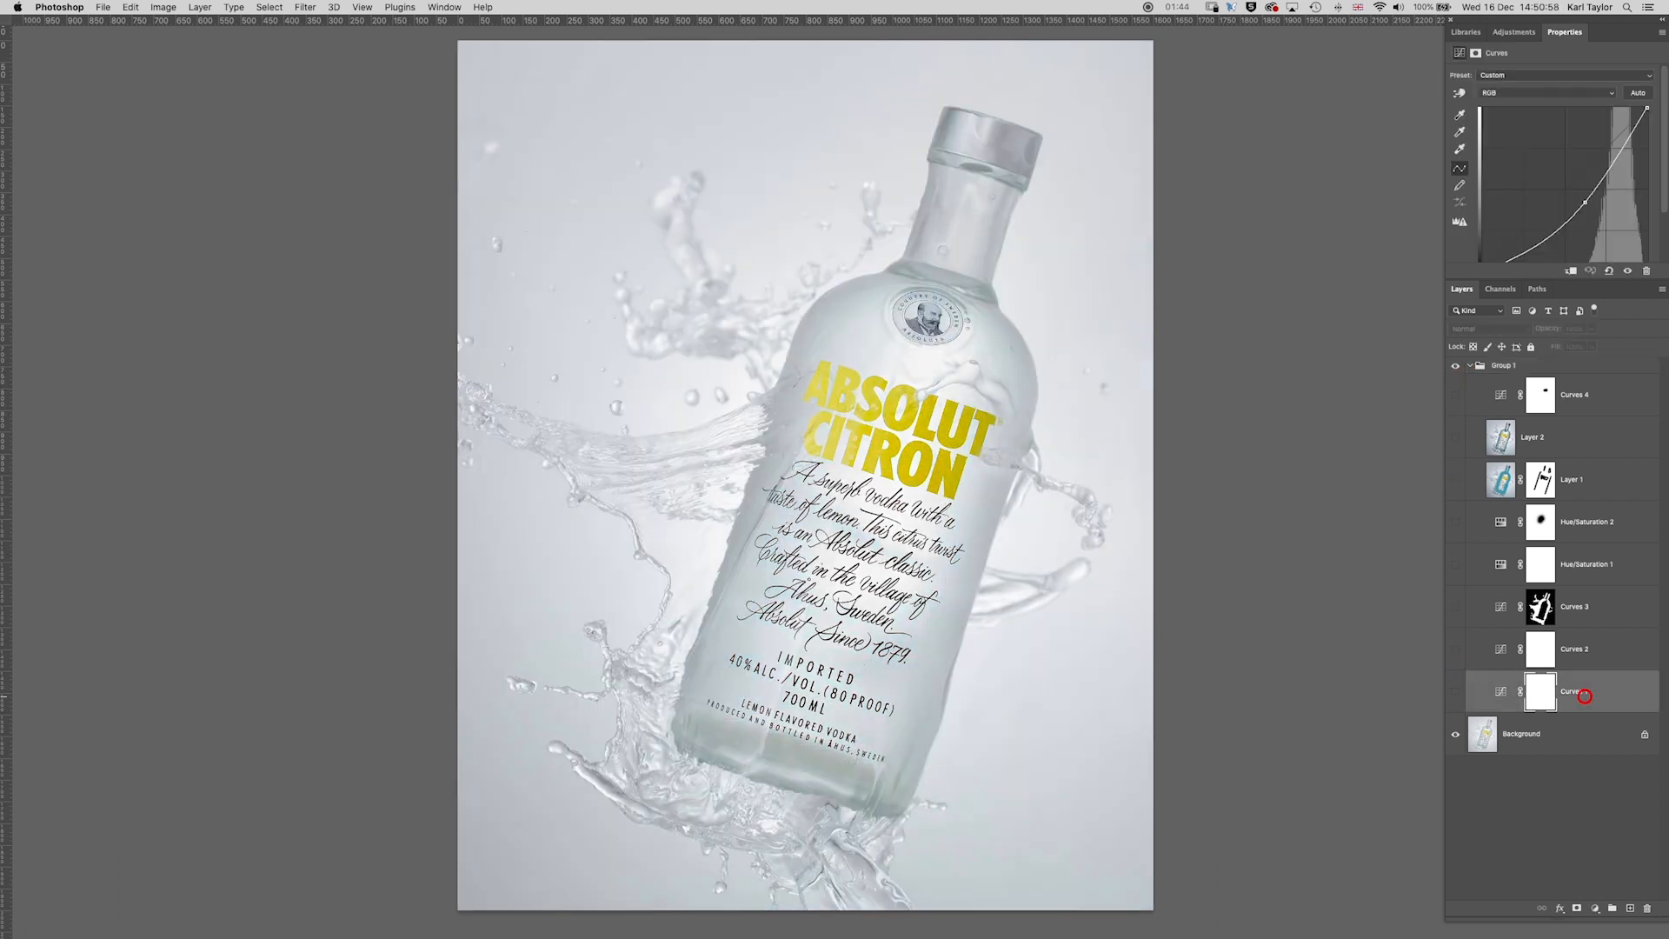
- Compare the image with and without the Curves 1 adjustment, leaving the layer switched on
click(1456, 694)
click(1456, 693)
click(1455, 693)
click(1456, 694)
click(1455, 693)
click(1455, 694)
click(1456, 693)
- Compare the image with and without the Curves 2 adjustment, leaving the layer switched on
click(1453, 652)
click(1454, 649)
click(1454, 650)
click(1454, 650)
click(1454, 649)
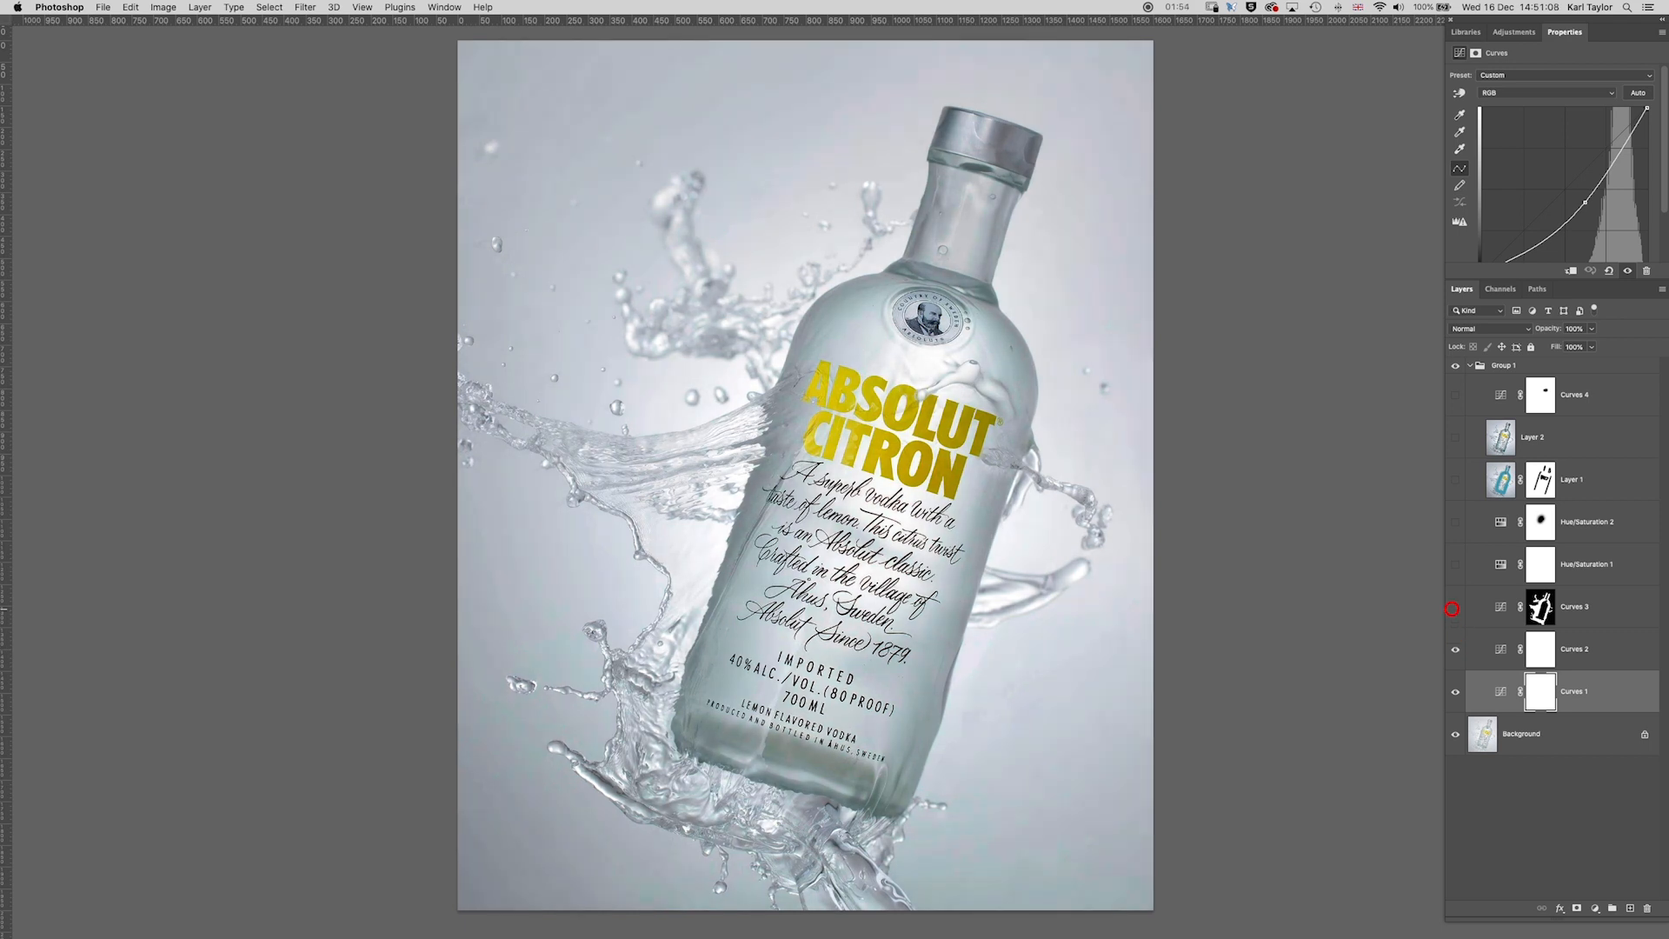
- Compare the image with and without the masked Curves 3 adjustment, leaving the layer switched on
click(1453, 606)
click(1453, 606)
click(1453, 608)
click(1452, 607)
click(1452, 608)
click(1453, 608)
click(1452, 607)
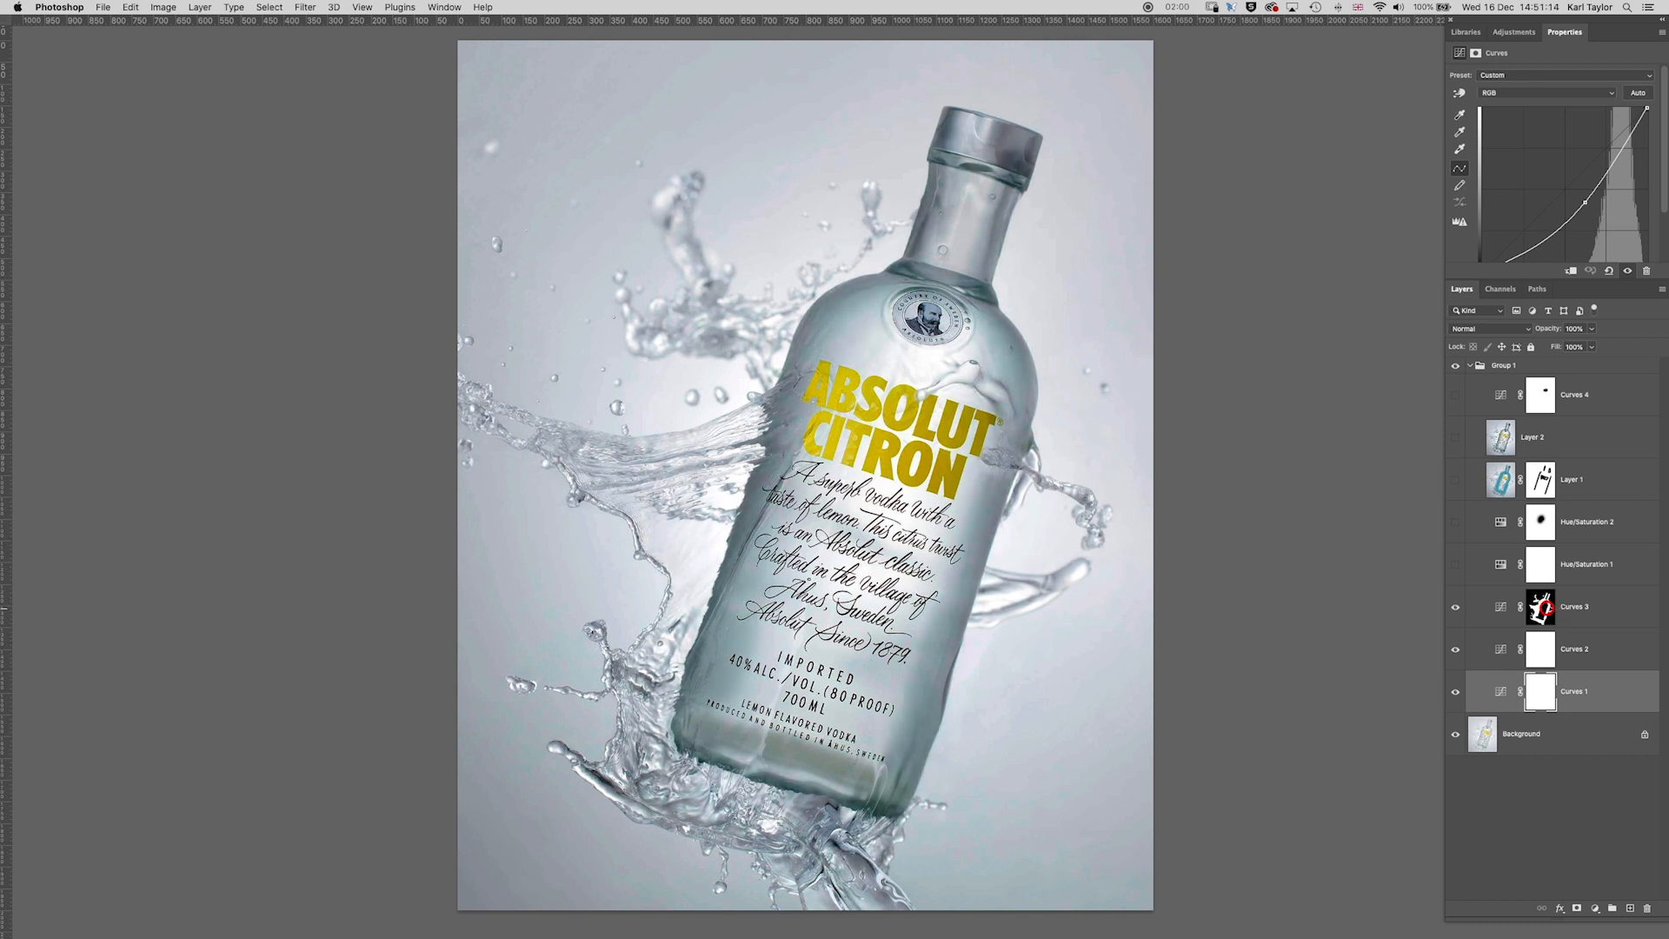
- Examine the Curves 3 layer mask as a red overlay and compare the image with and without that adjustment again
click(1540, 607)
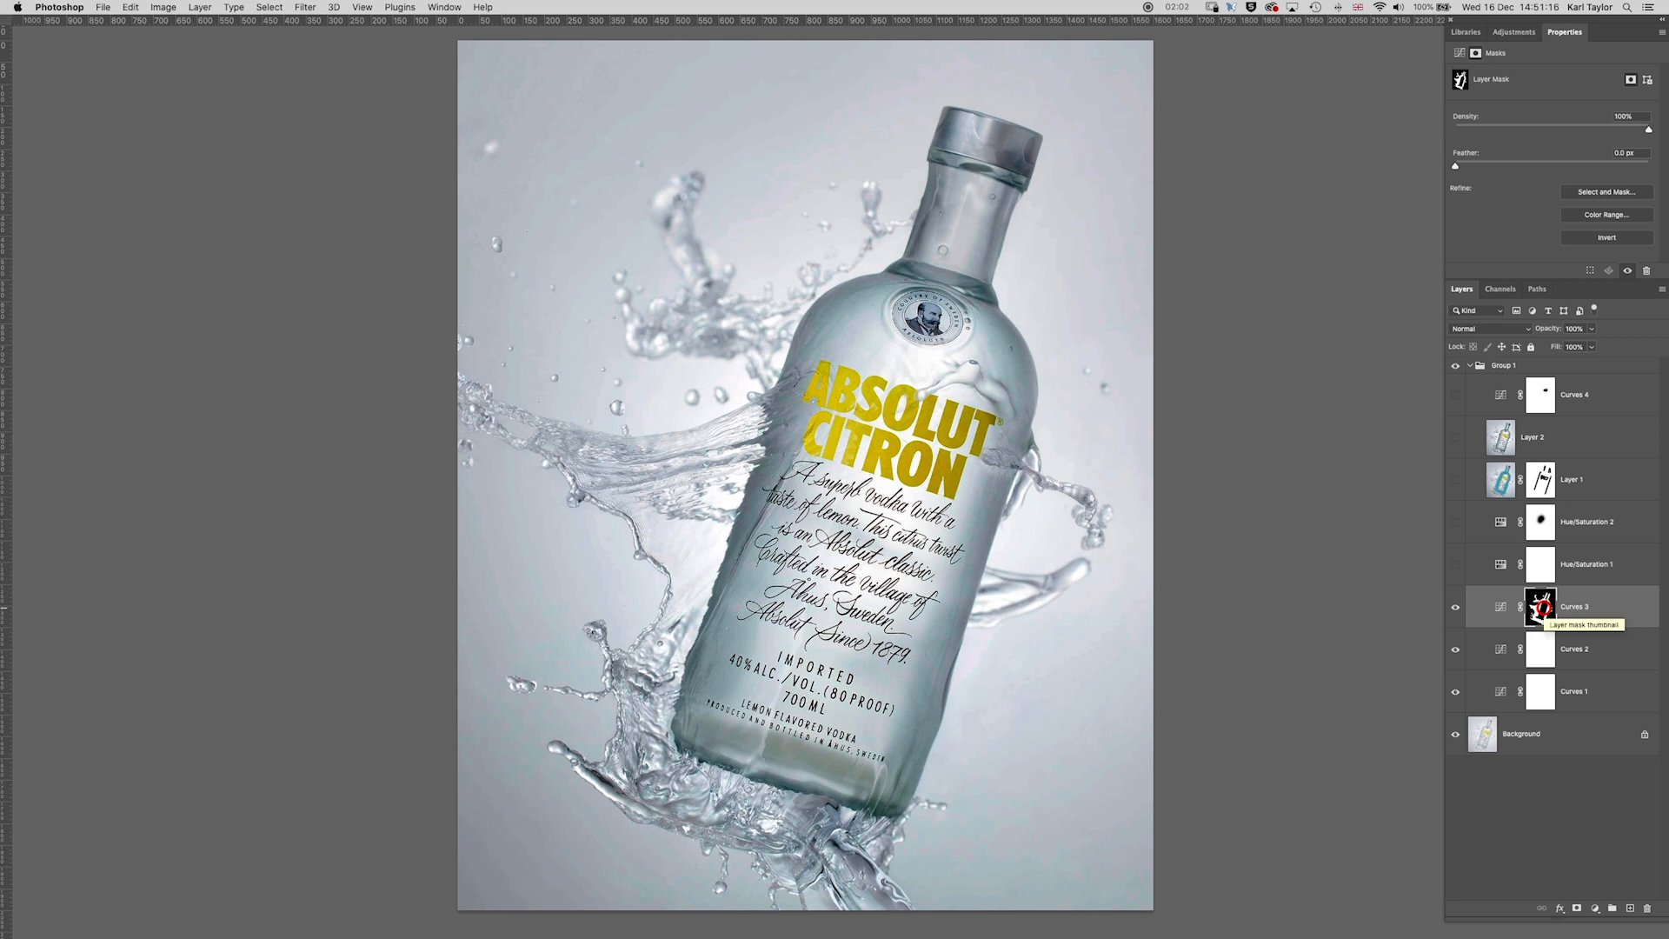
key(backslash)
key(backslash)
key(backslash)
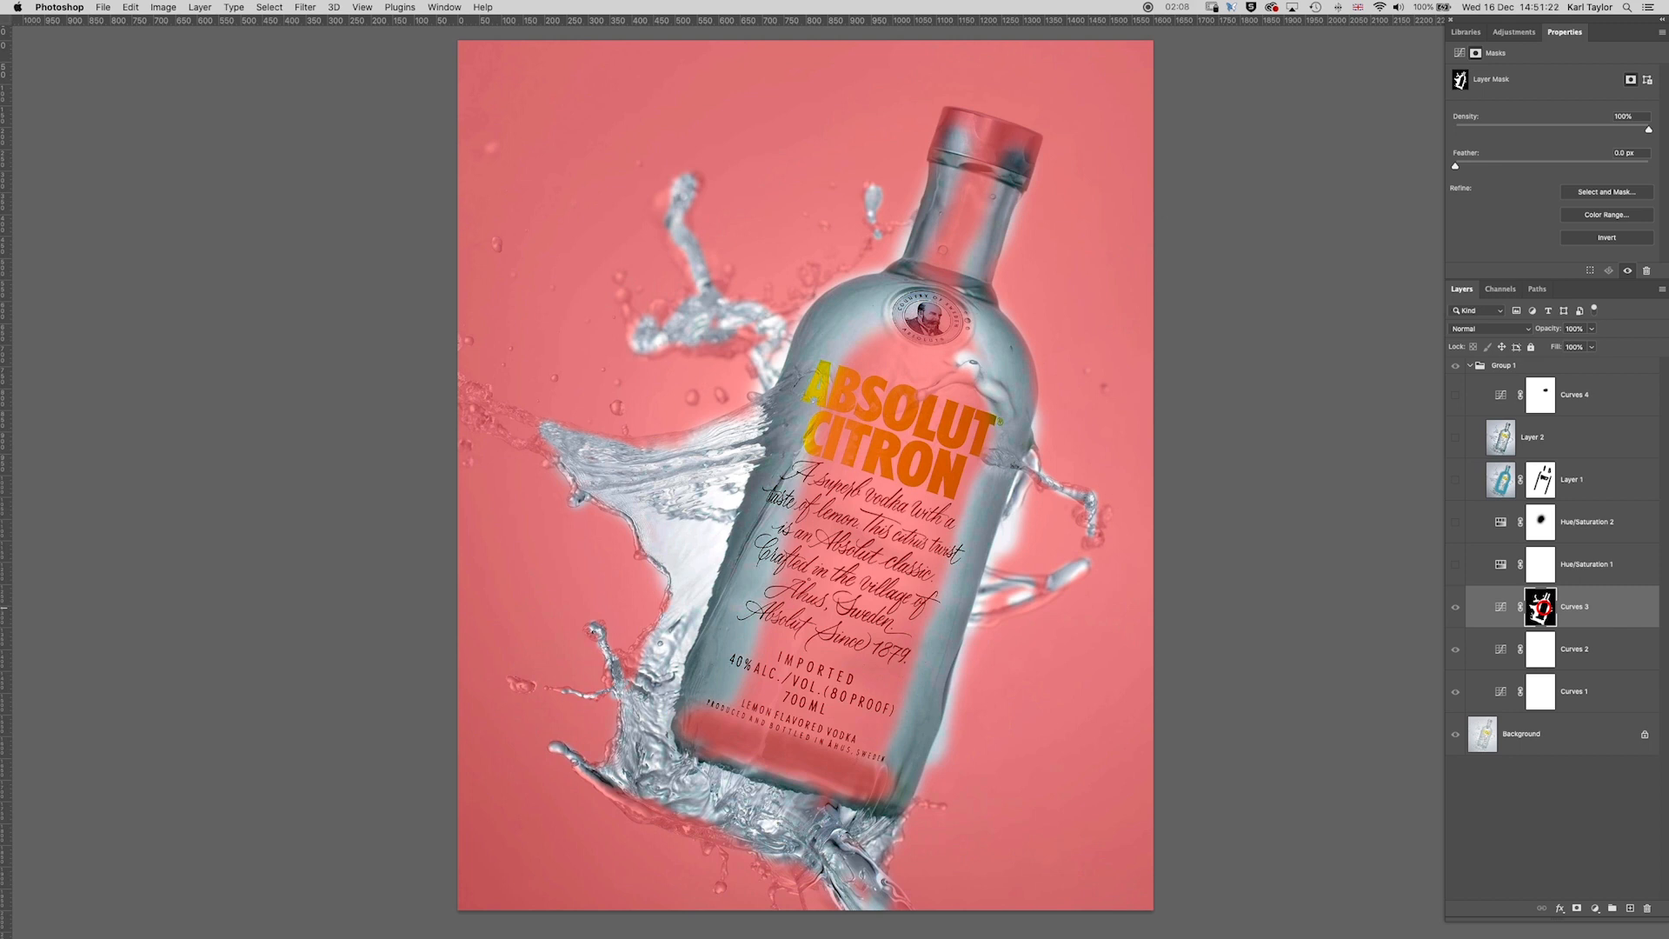
key(backslash)
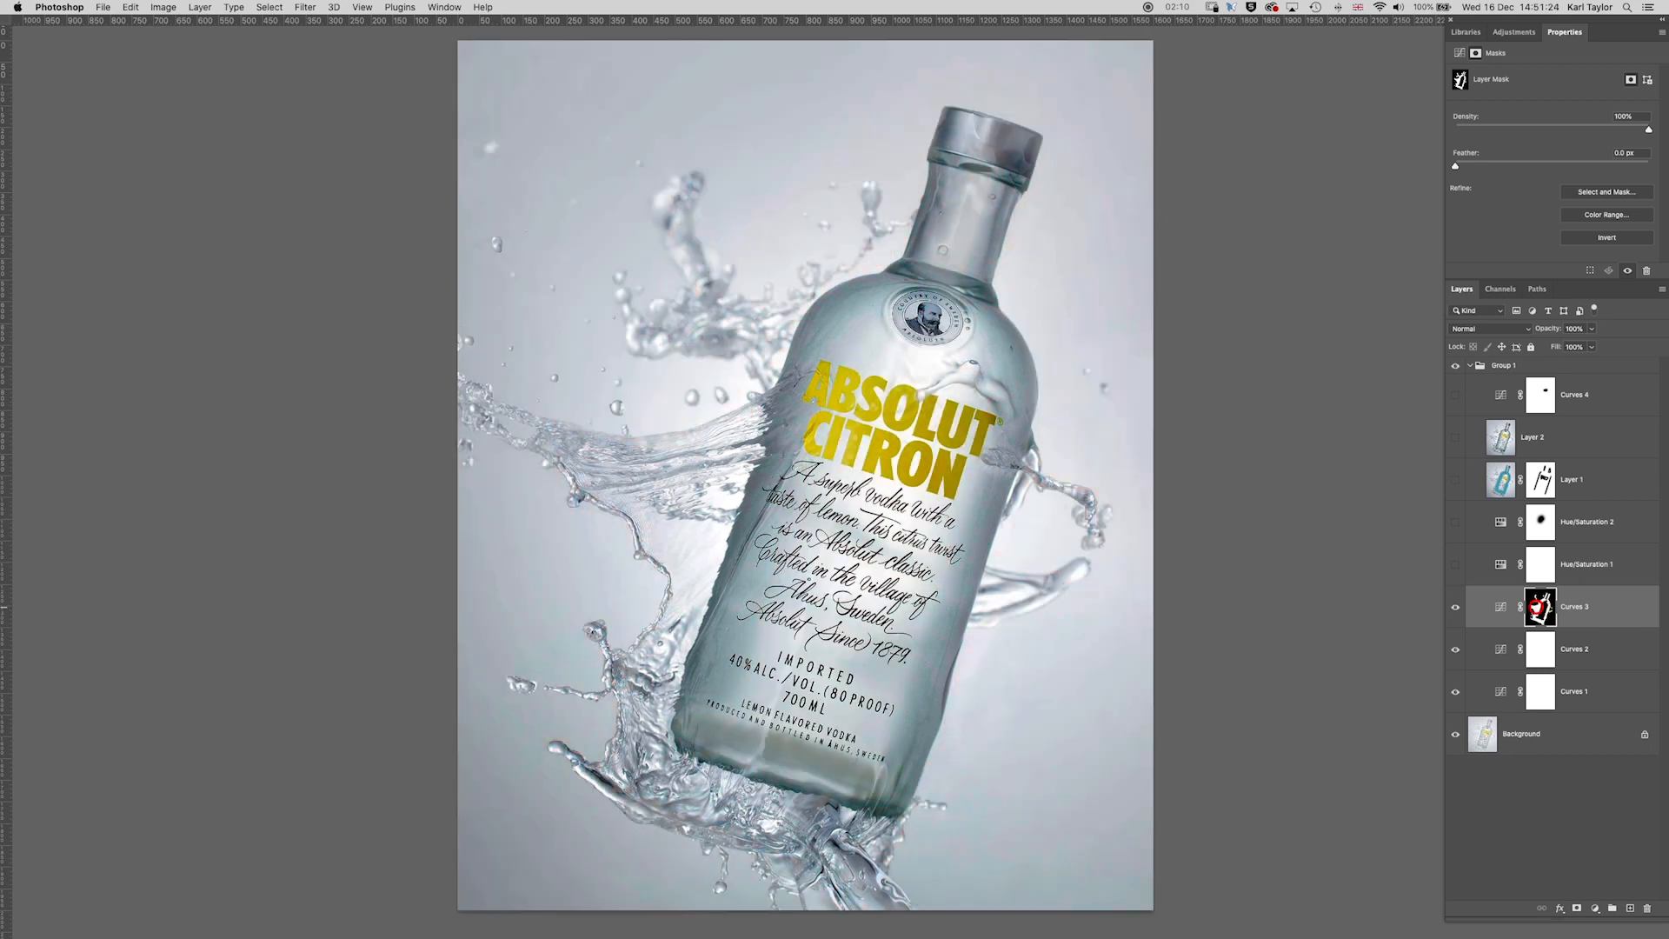
click(1456, 606)
click(1456, 606)
click(1456, 606)
click(1456, 606)
- Compare the image with and without the Hue/Saturation adjustments, leaving both Hue/Saturation layers switched on
click(1452, 523)
click(1452, 523)
click(1453, 524)
click(1452, 523)
click(1452, 523)
click(1452, 524)
click(1452, 523)
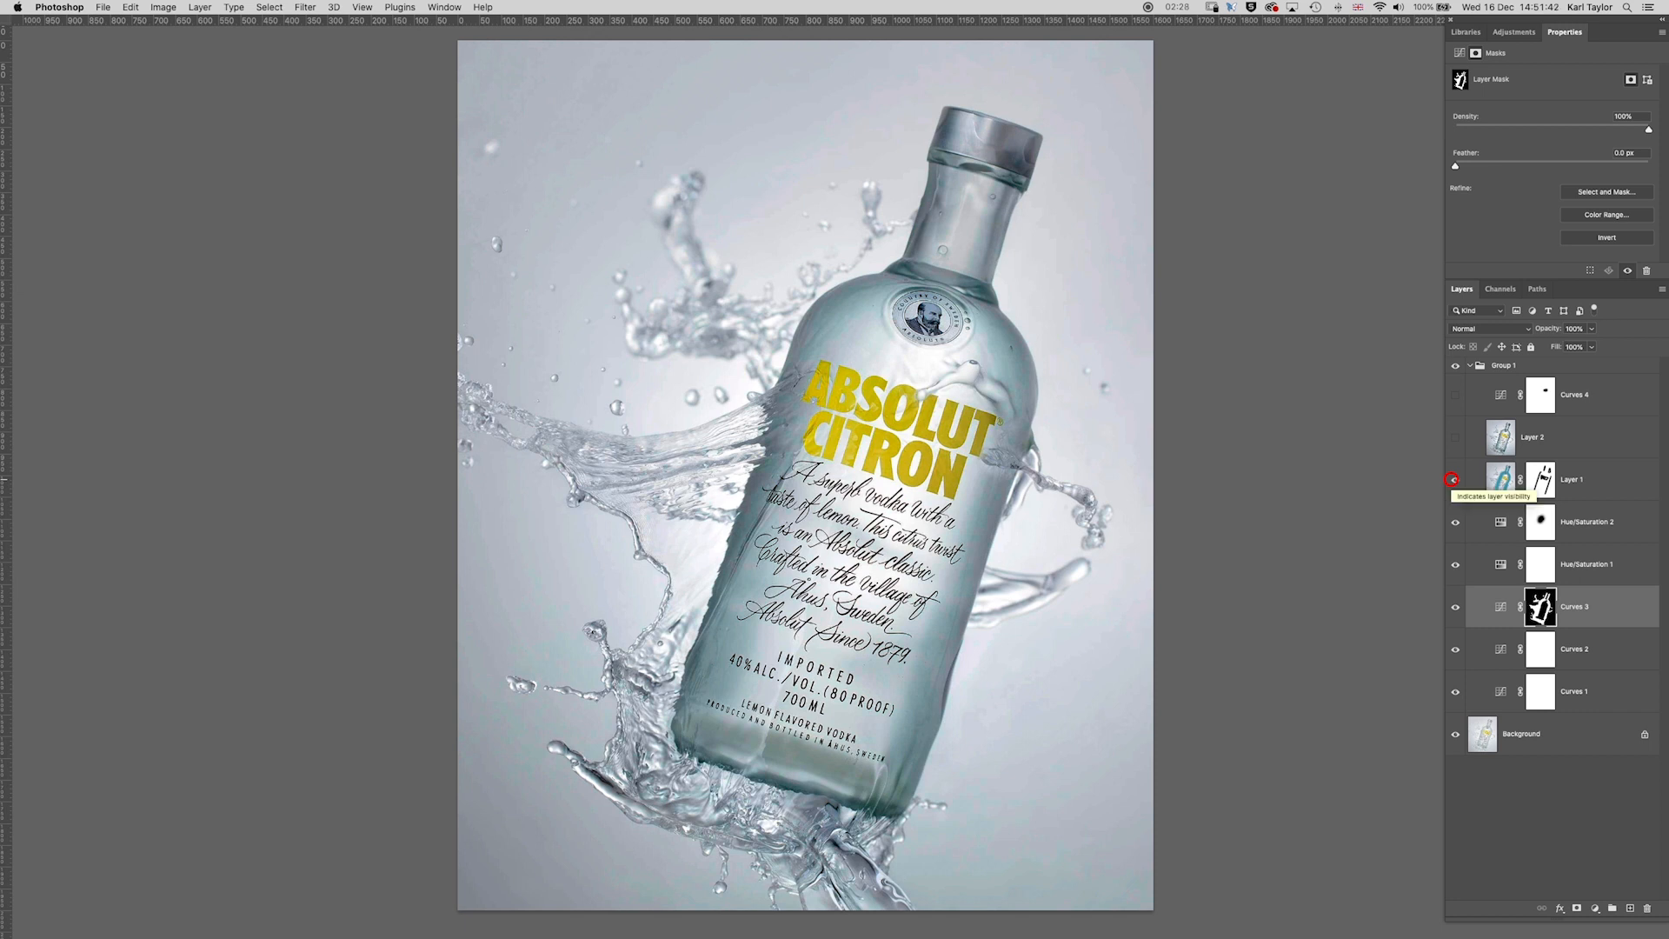
- Show Layer 1 and examine its layer mask as a red overlay around the bottle
click(1452, 479)
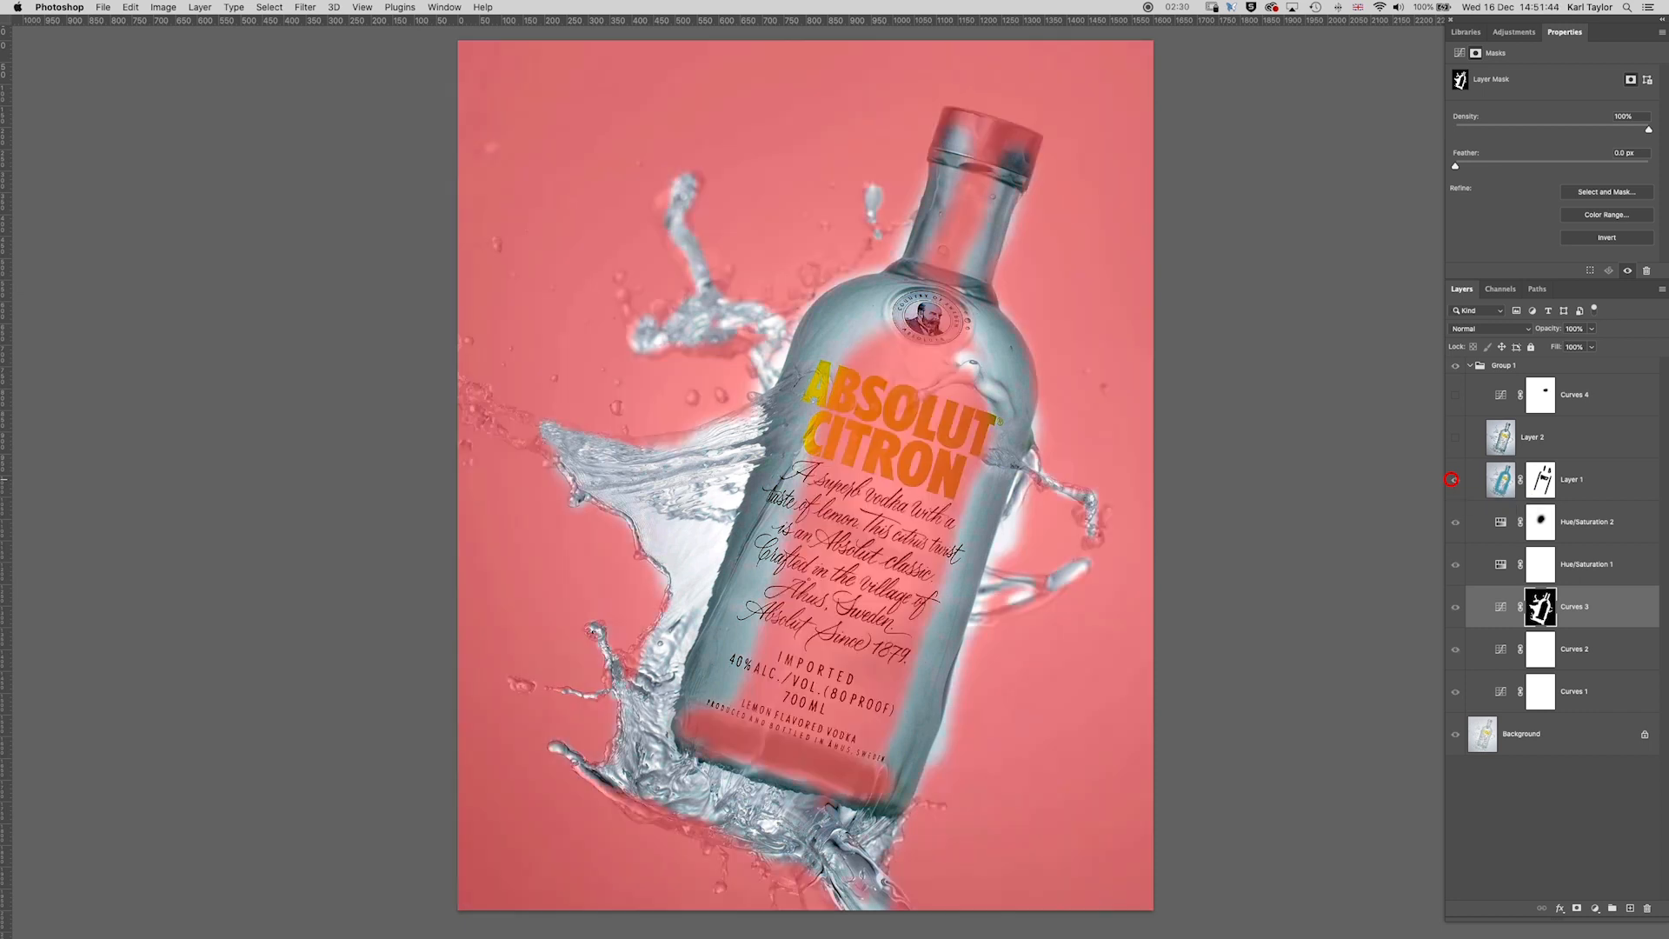
click(1452, 479)
click(1500, 479)
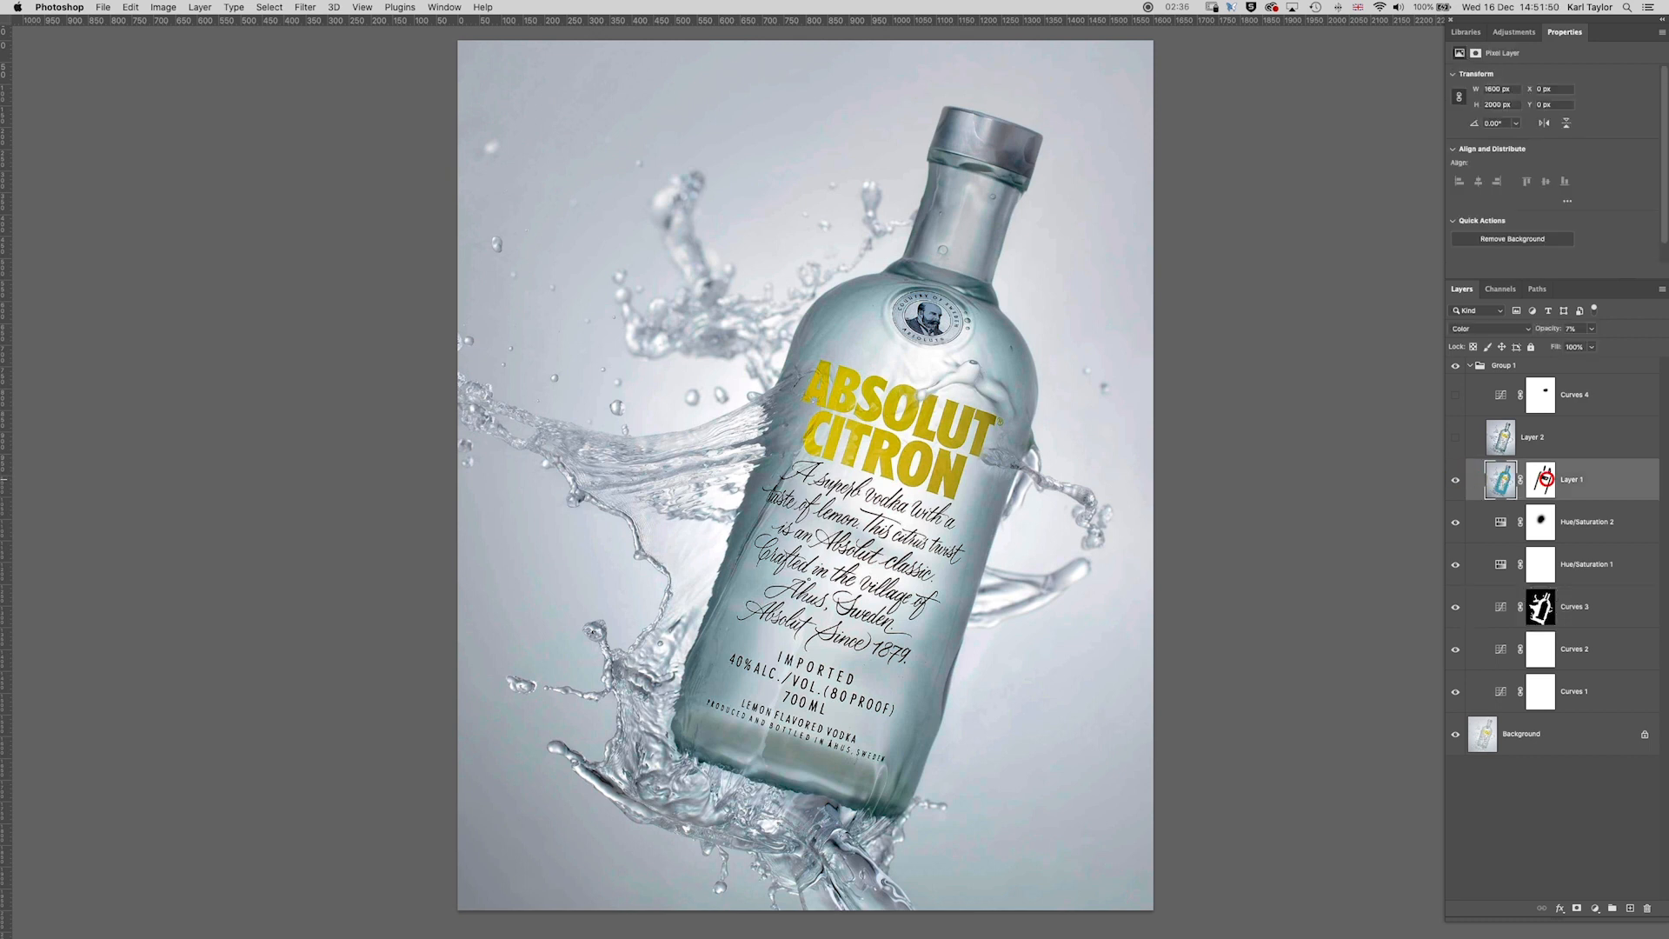
click(1542, 477)
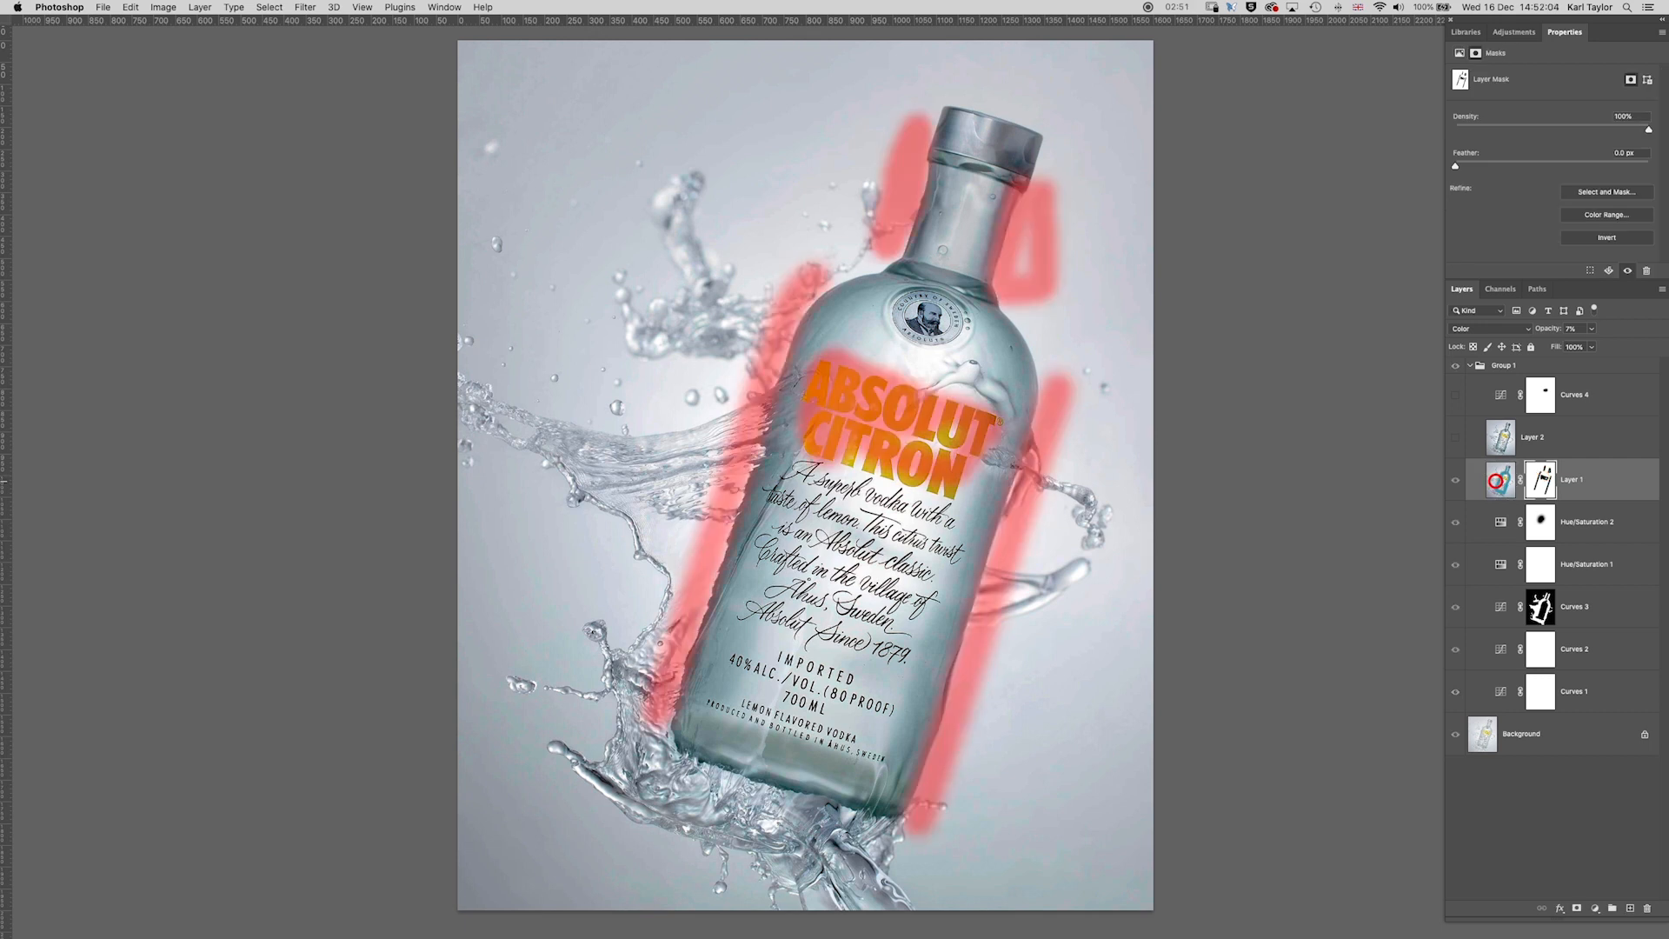
- Review Layer 1's blend mode and opacity settings and check its mask overlay once more
click(1499, 479)
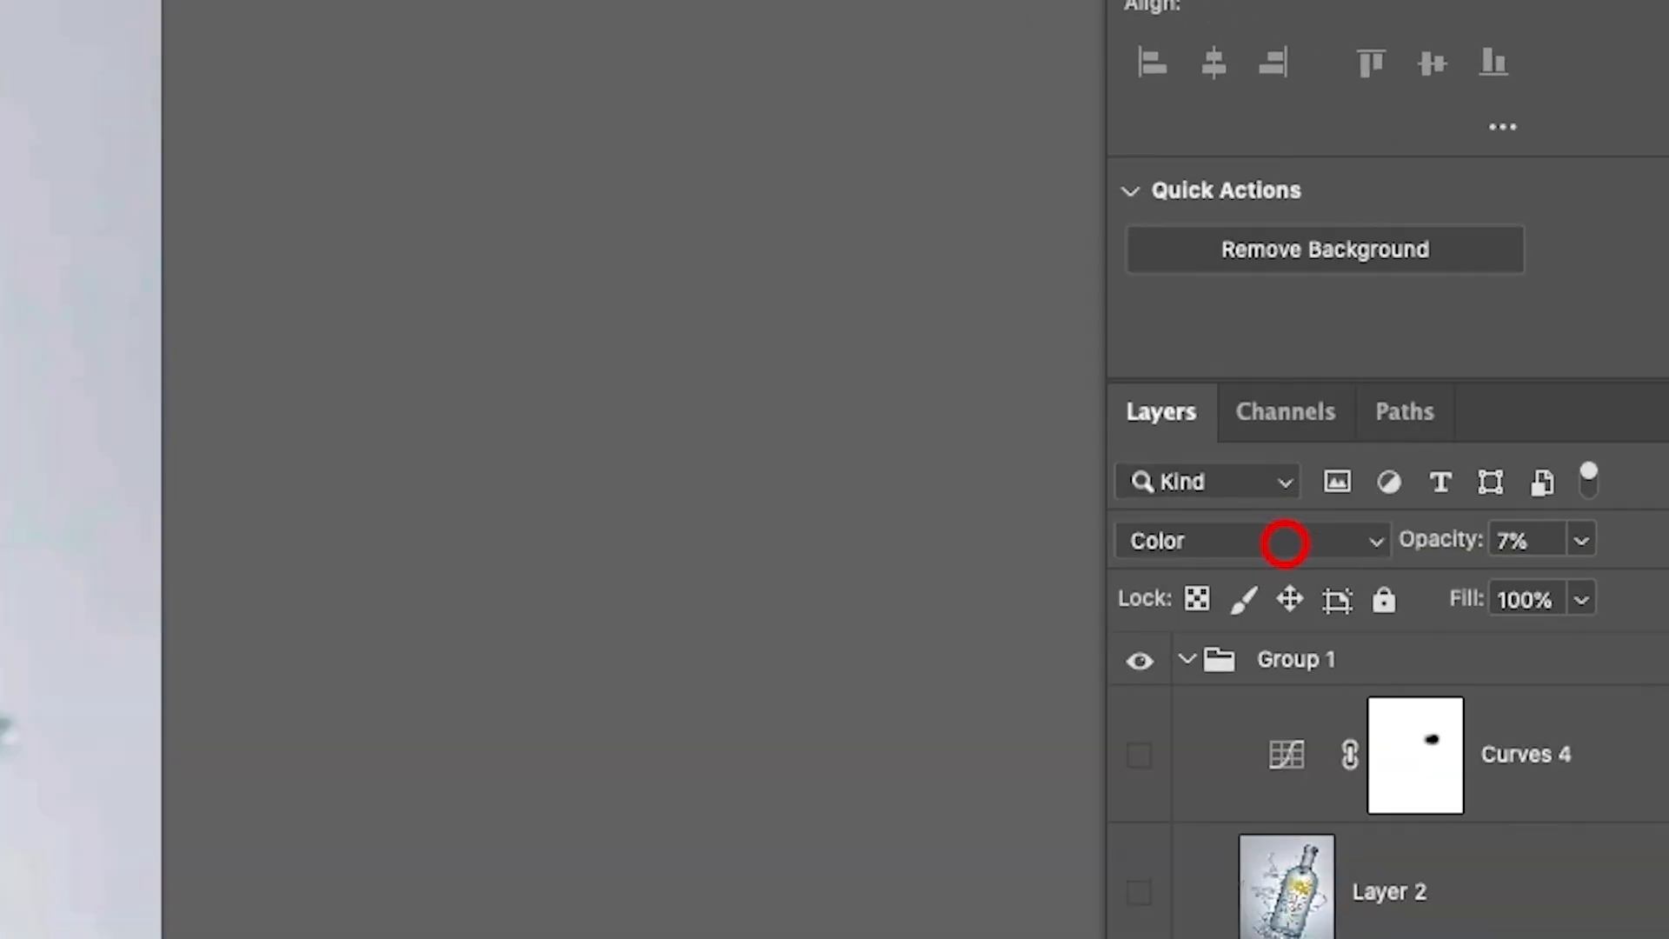
click(1434, 252)
click(1285, 542)
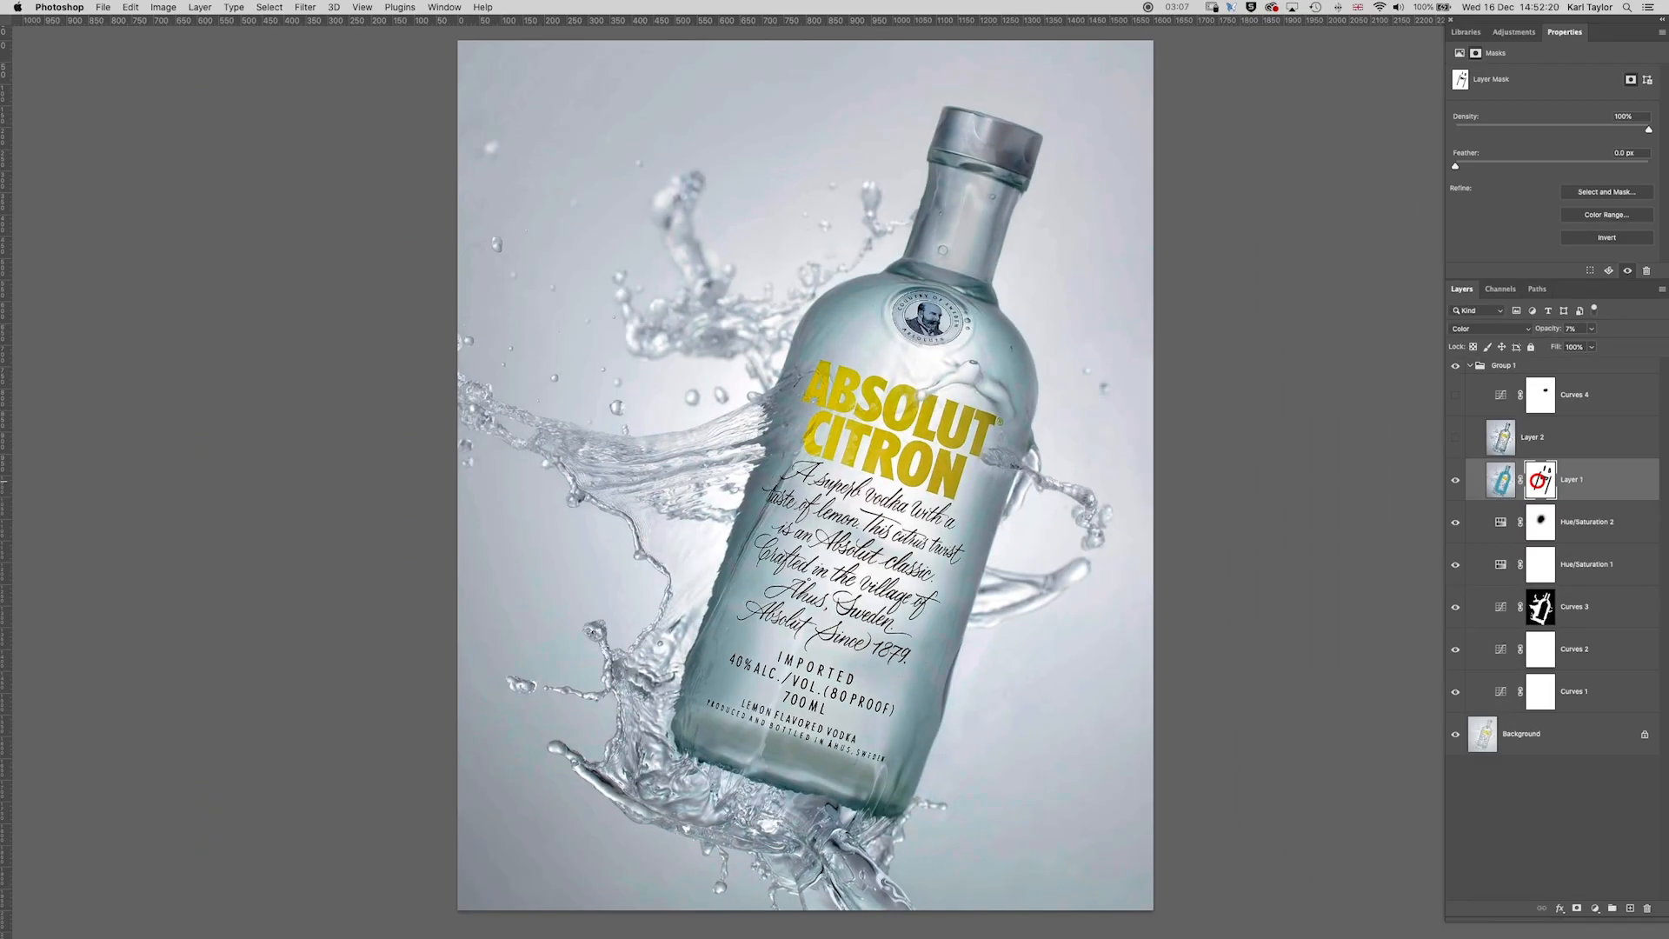
key(backslash)
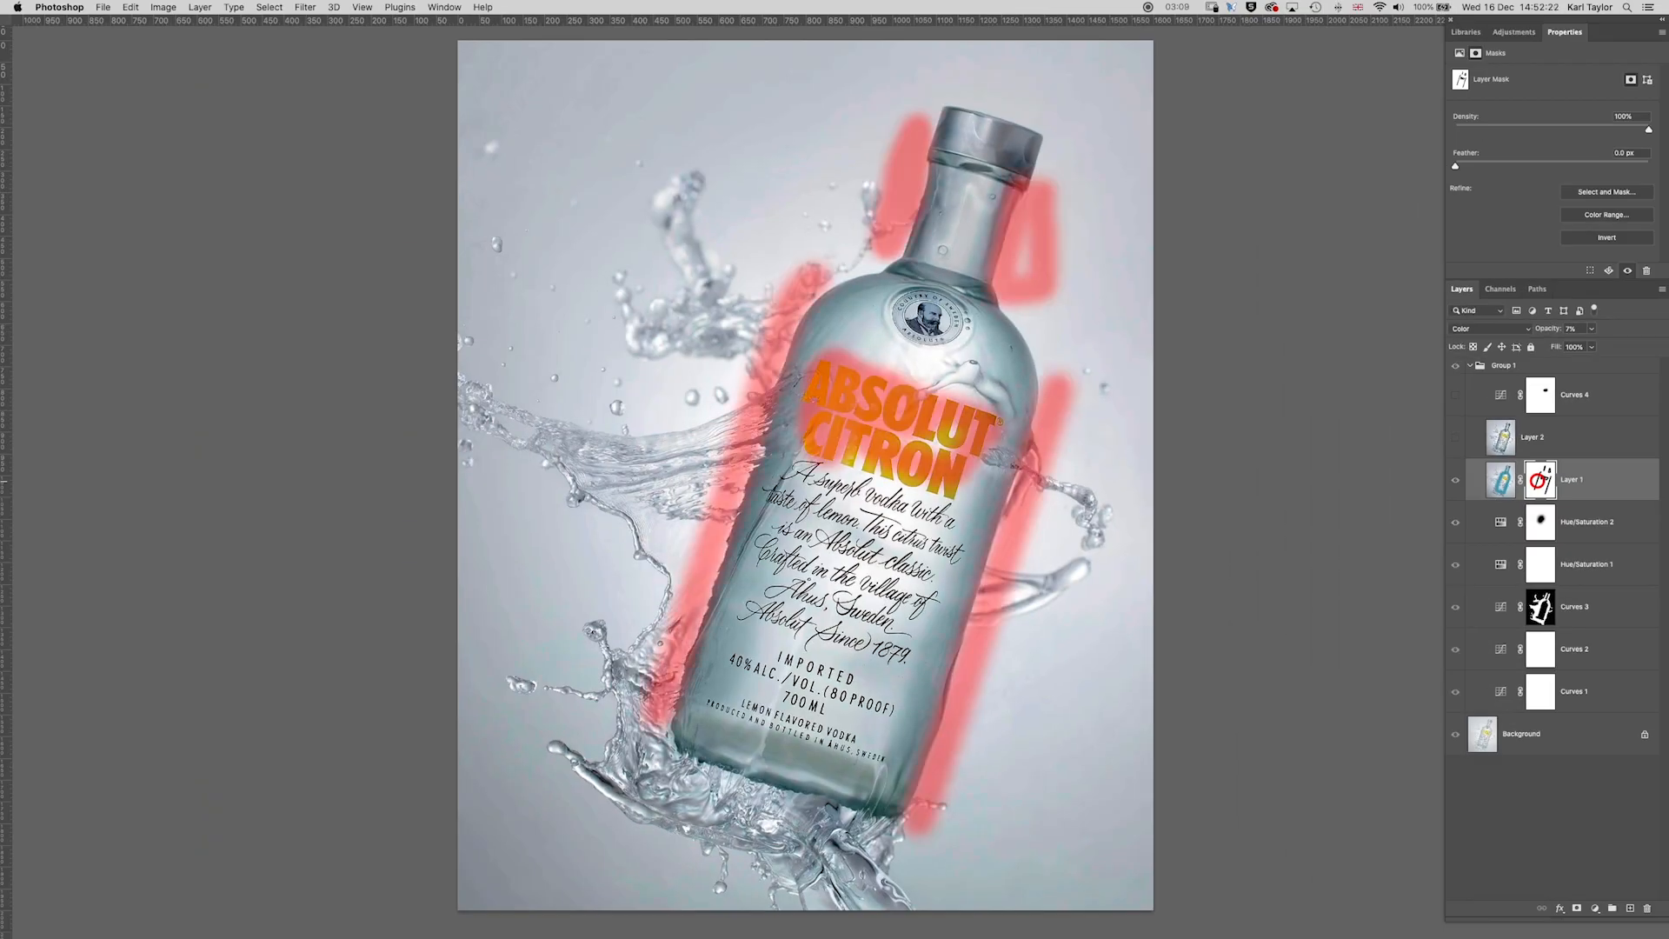
key(backslash)
click(1590, 481)
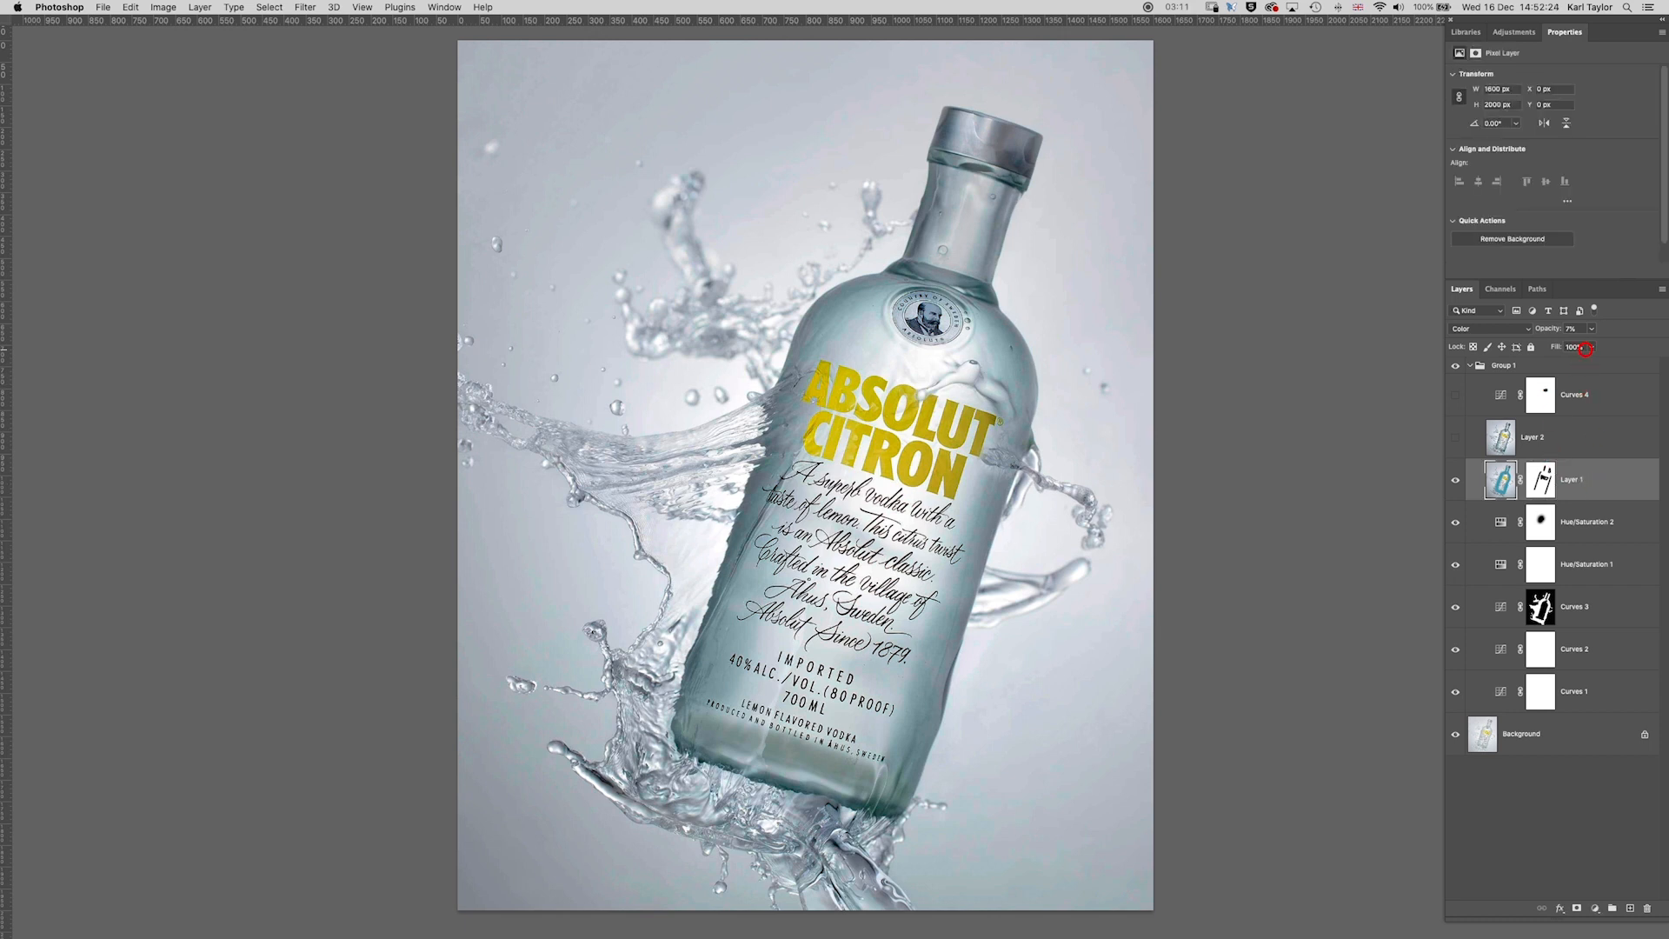
click(1592, 329)
mouse_move(1589, 348)
mouse_down()
mouse_move(1653, 352)
mouse_move(1594, 350)
mouse_up()
- Select Layer 2 and compare the image with and without it, leaving it visible
click(1591, 437)
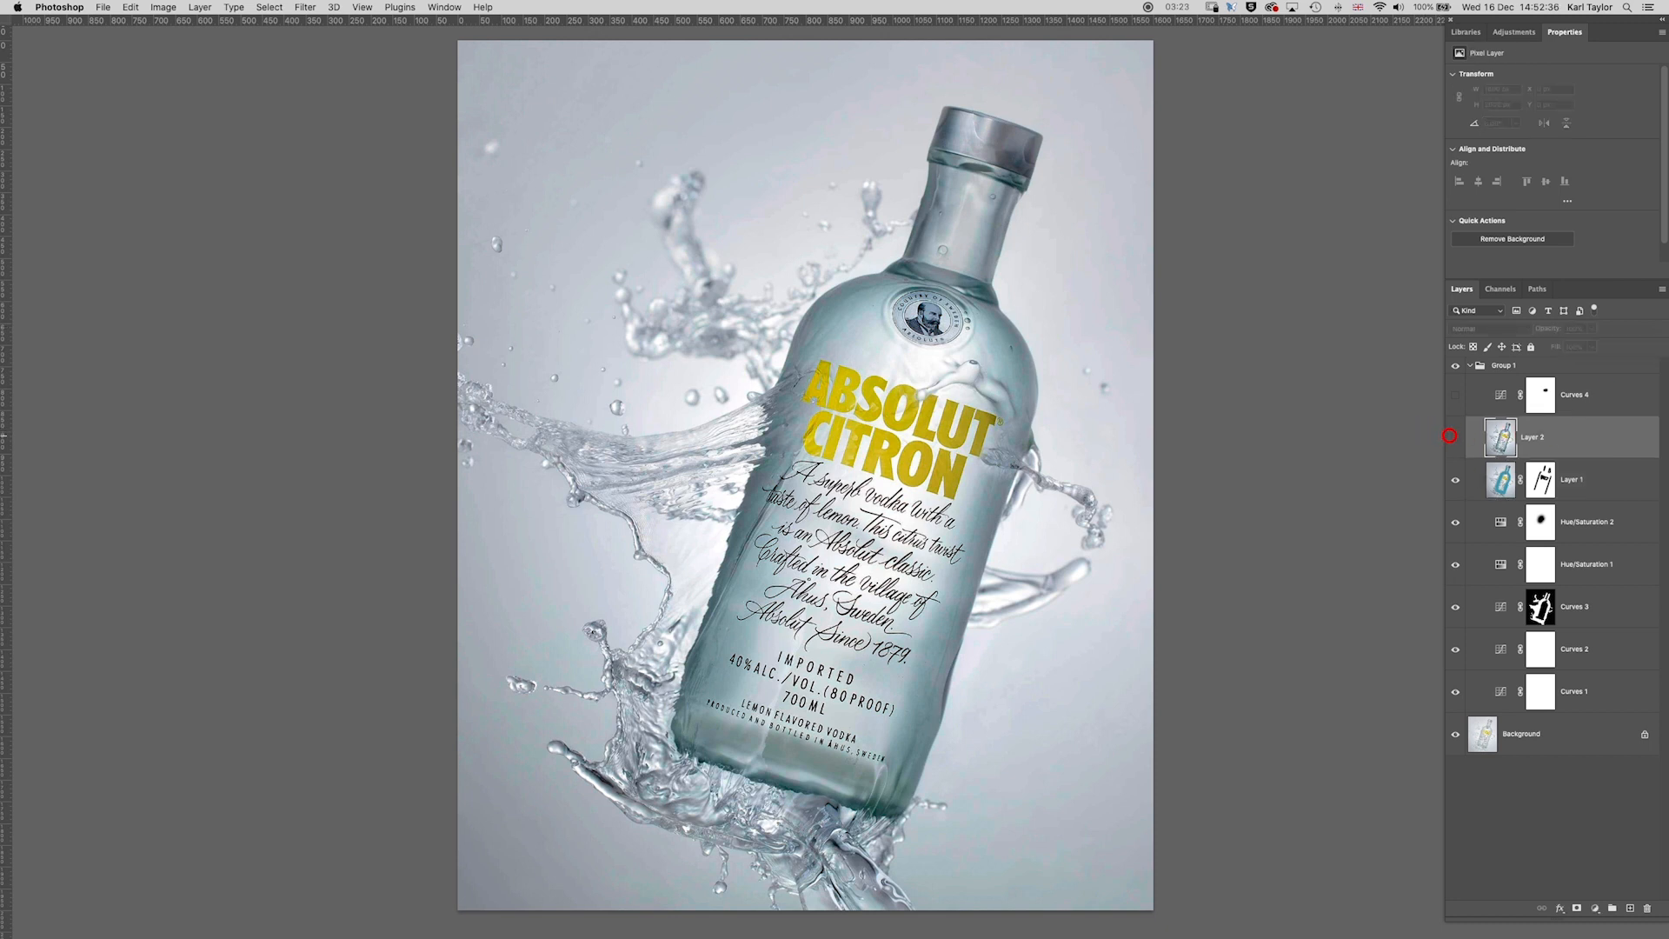
click(1454, 437)
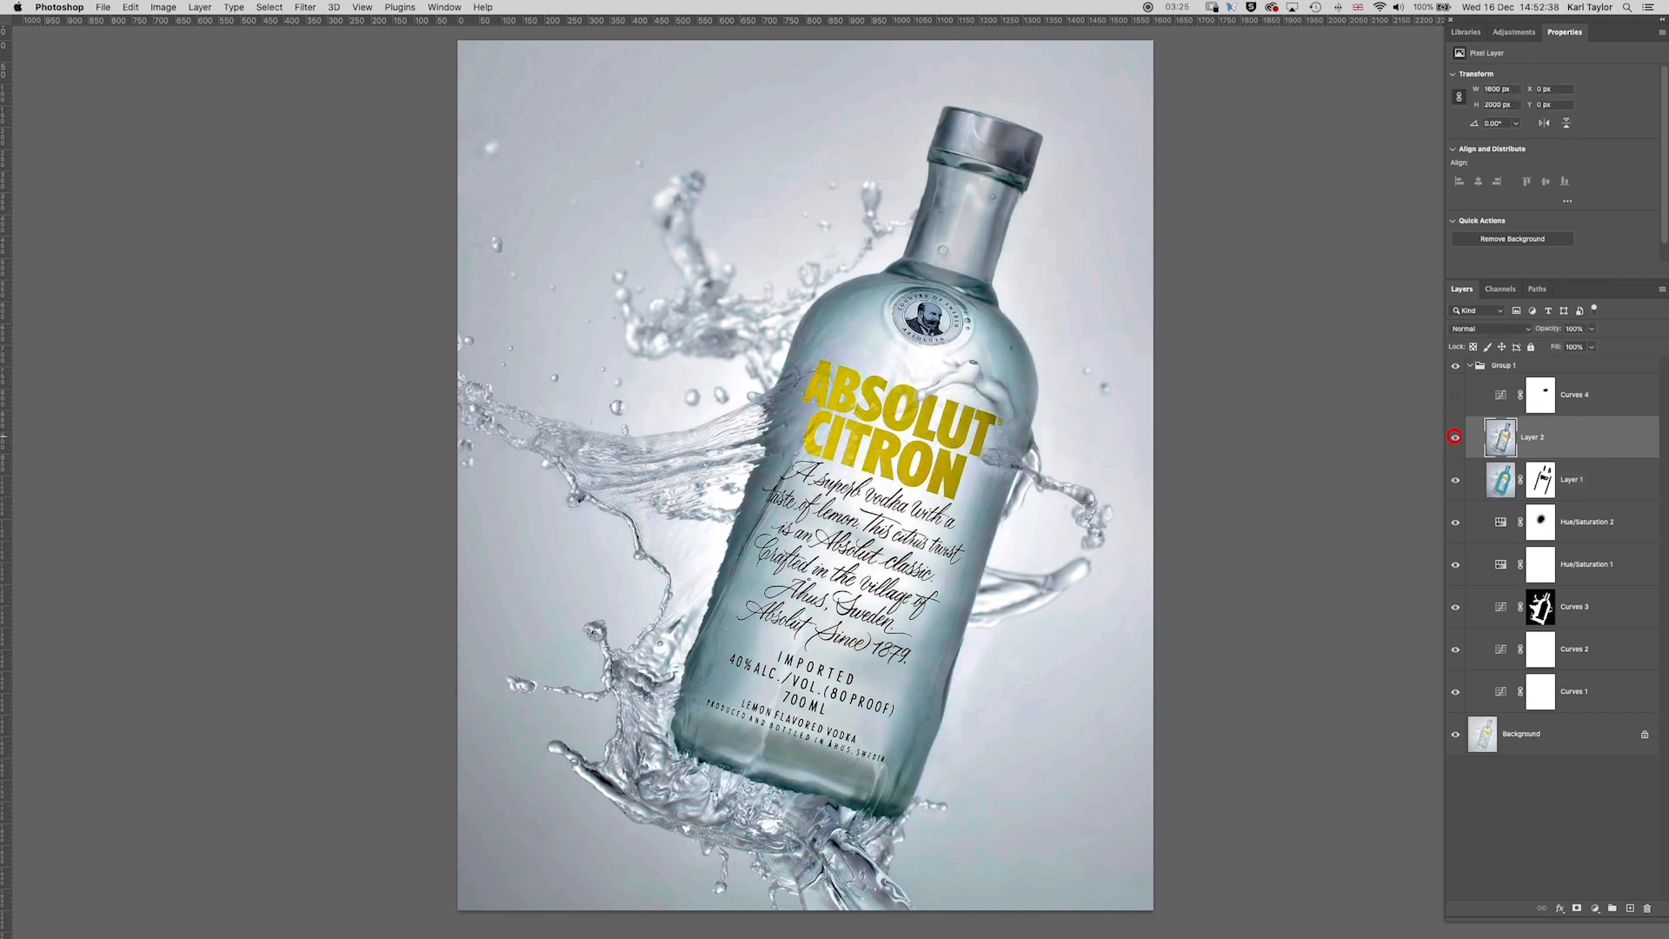
click(1454, 437)
click(1455, 437)
- Compare the image with and without the Curves 4 adjustment, leaving the layer switched on
click(1455, 393)
click(1455, 393)
click(1455, 393)
click(1455, 393)
click(1455, 392)
click(1456, 393)
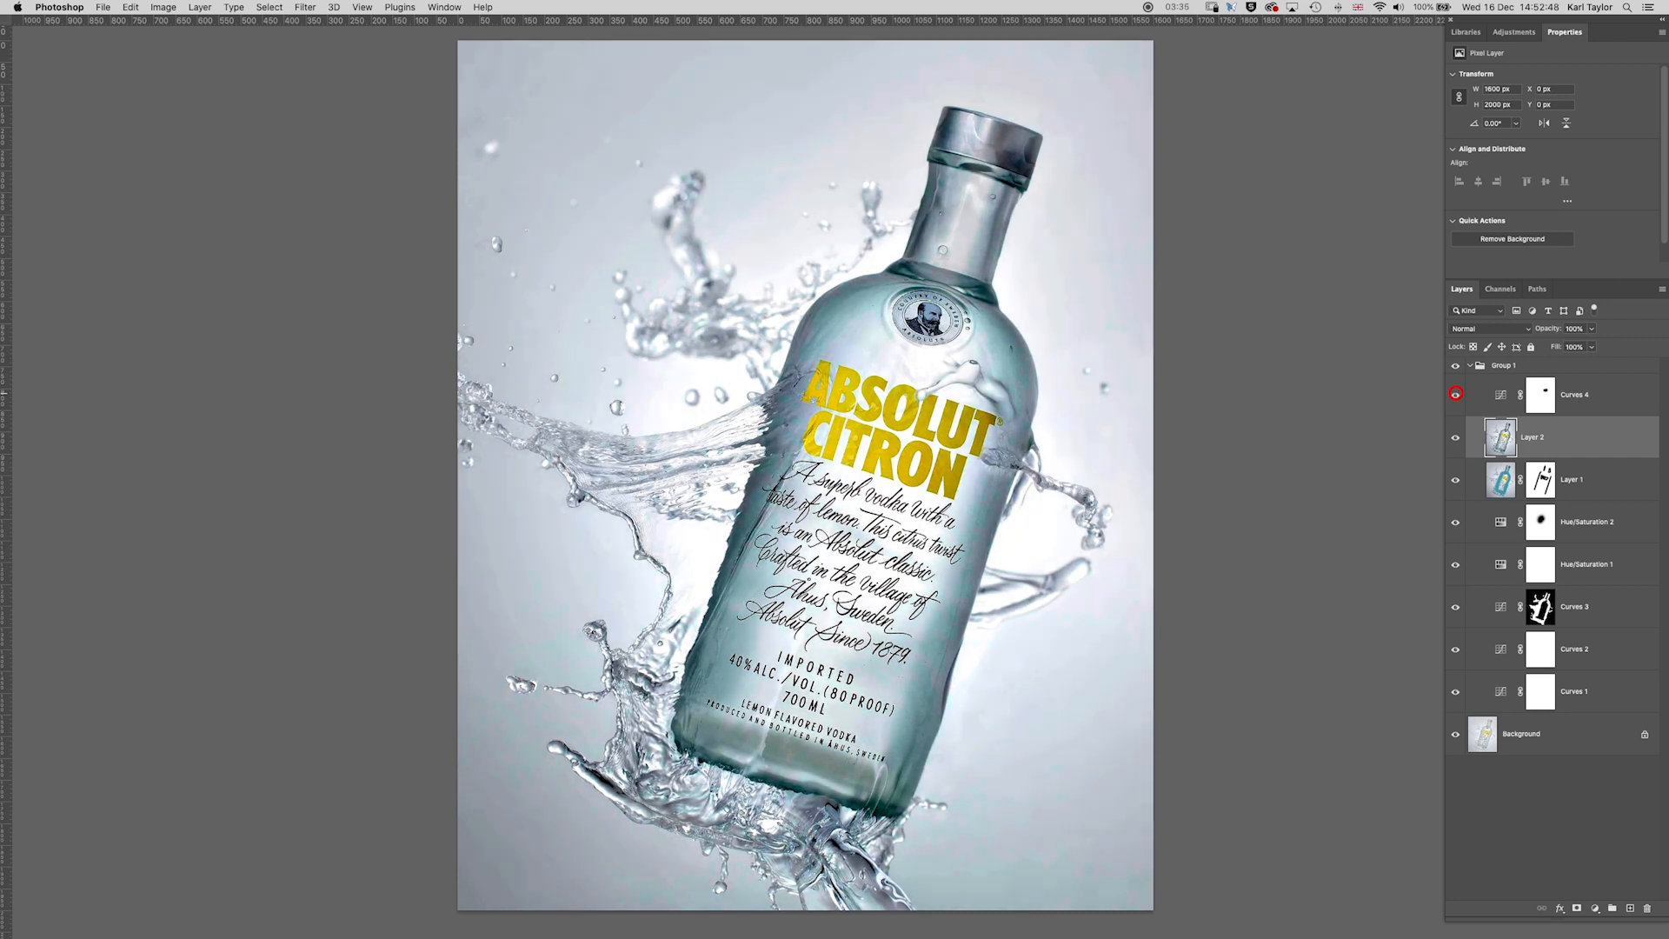
click(1455, 393)
click(1455, 392)
click(1455, 393)
click(1455, 393)
- Inspect the Curves 4 layer mask's effect and compare the image with and without all Group 1 adjustments
click(1540, 393)
shift+click(1541, 323)
shift+click(1541, 322)
shift+click(1541, 323)
shift+click(1542, 322)
shift+click(1541, 322)
shift+click(1541, 322)
shift+click(1541, 323)
shift+click(1541, 323)
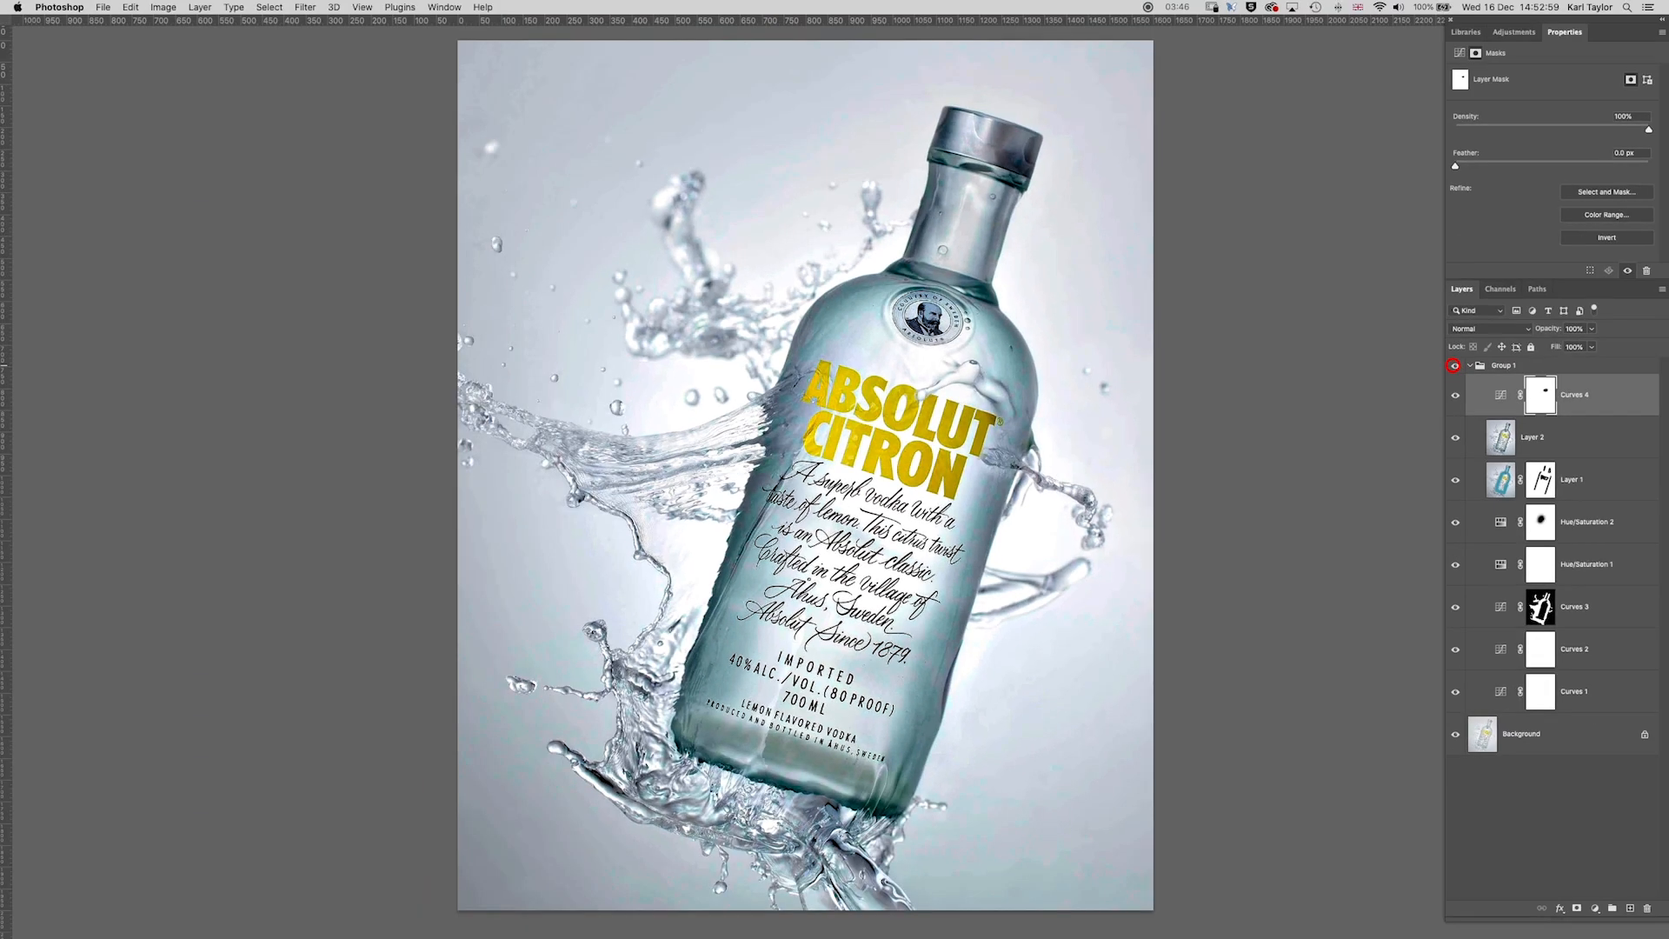
click(1374, 266)
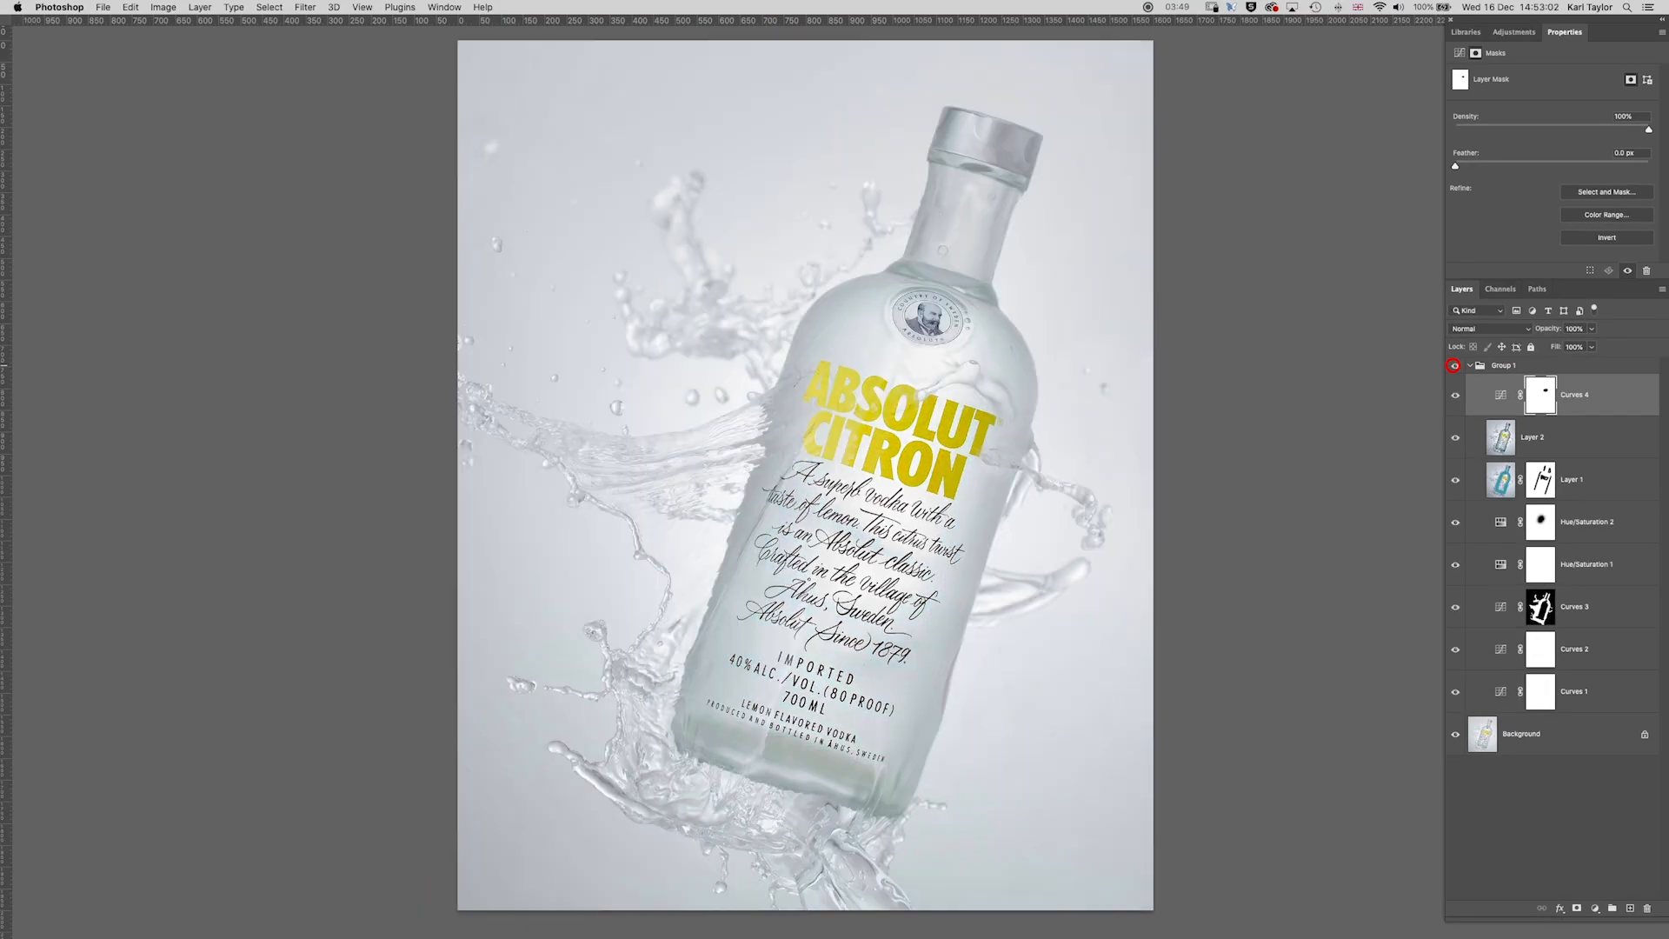
click(1453, 365)
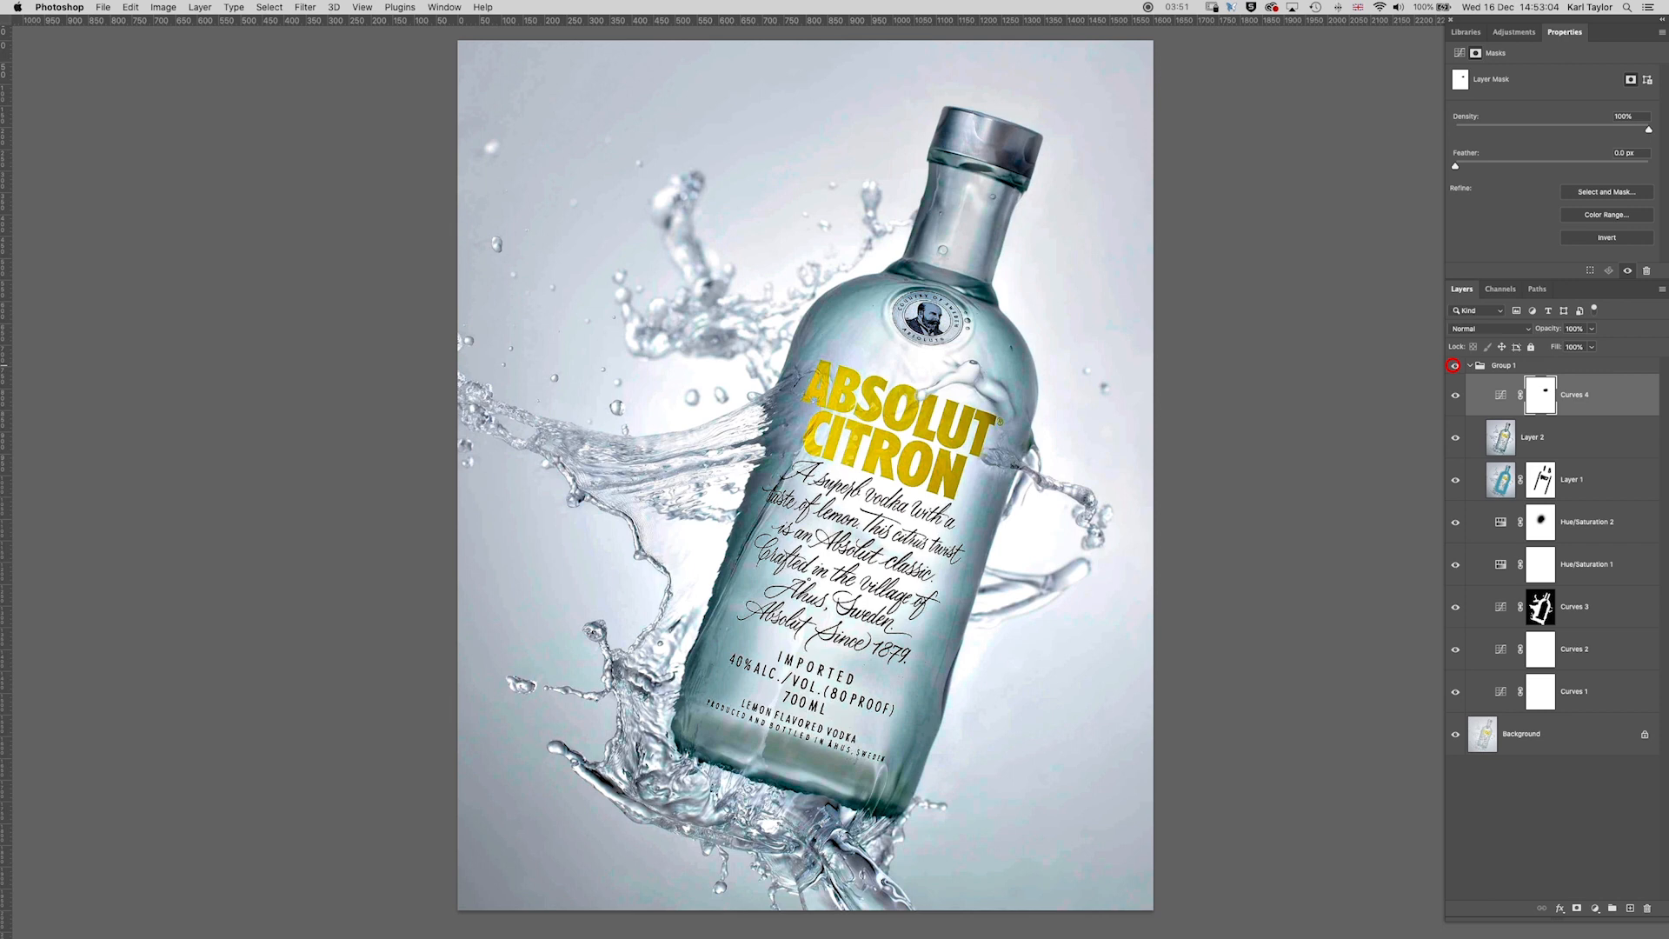
- Leave full-screen view and close the vodka bottle document without saving the changes
key(f)
key(f)
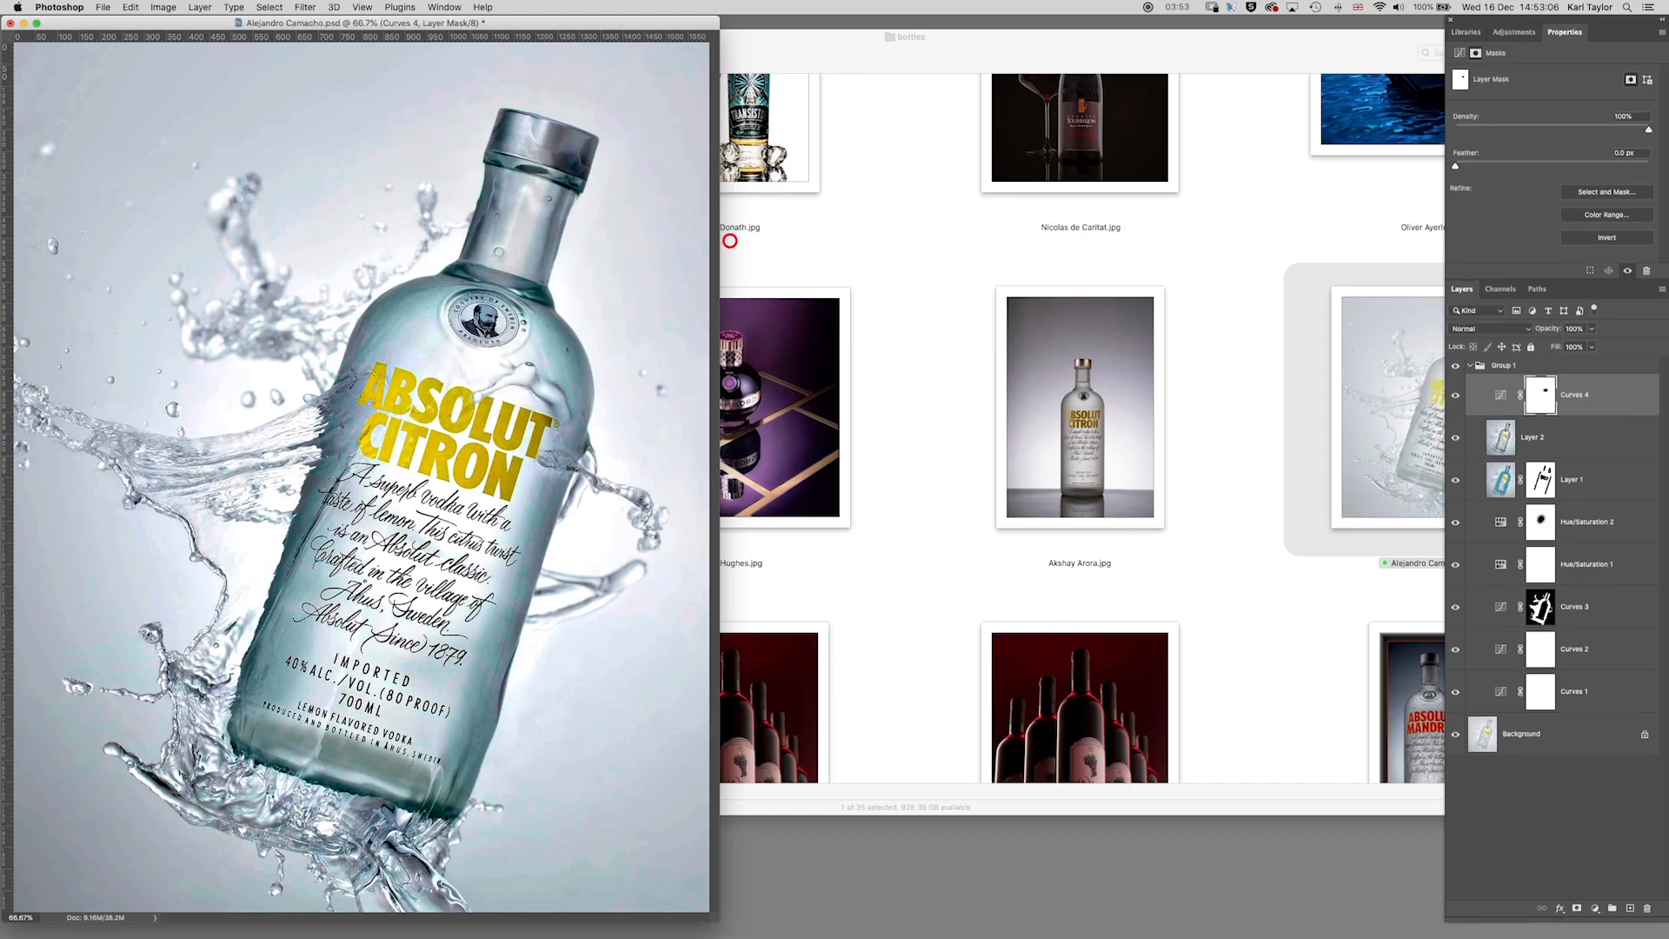
click(10, 22)
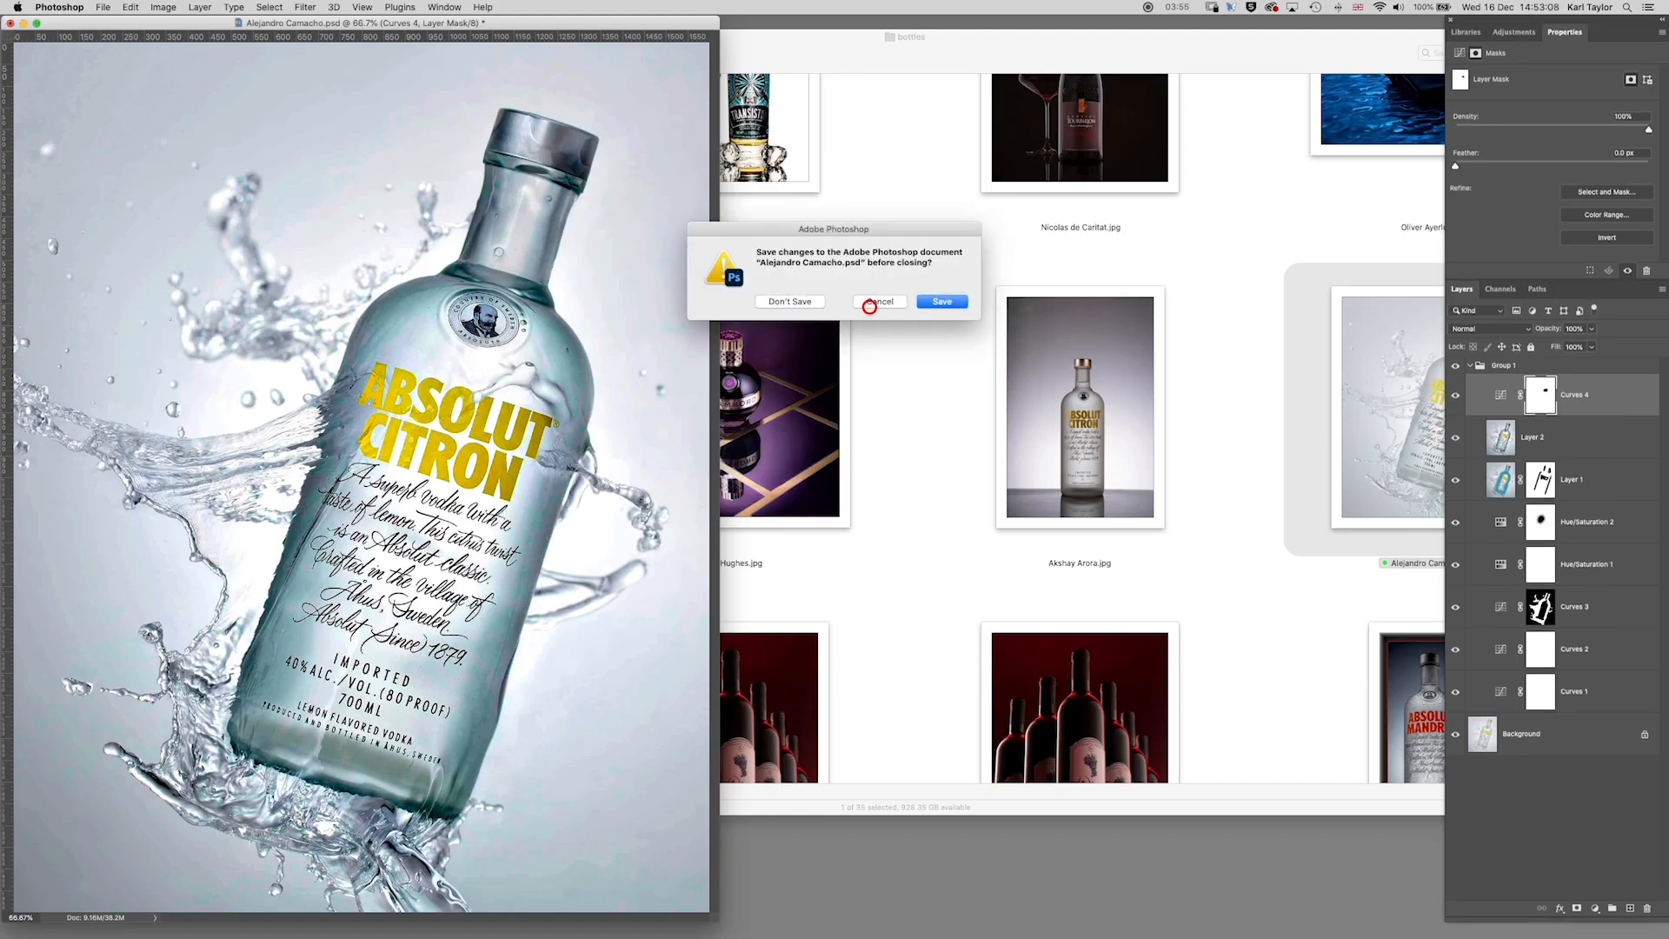
click(789, 302)
click(936, 313)
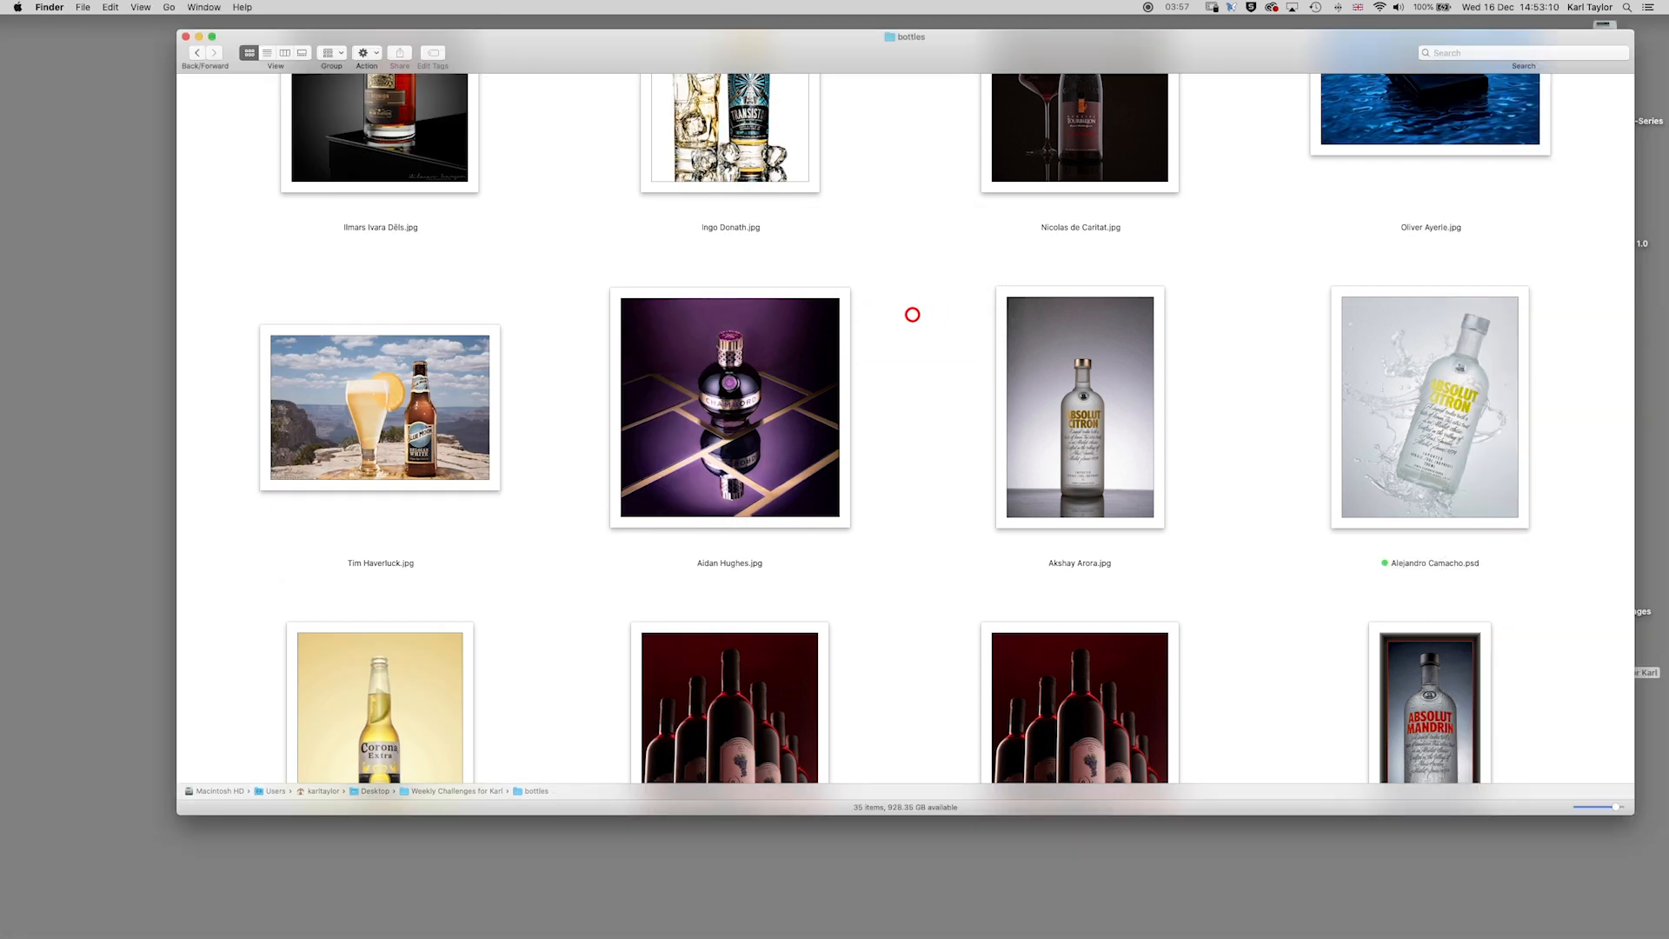
- From the bottles folder in Finder, open the green-tagged sake bottle photo in Photoshop and show it in full-screen view
scroll(907, 316, down, 3)
scroll(907, 315, down, 10)
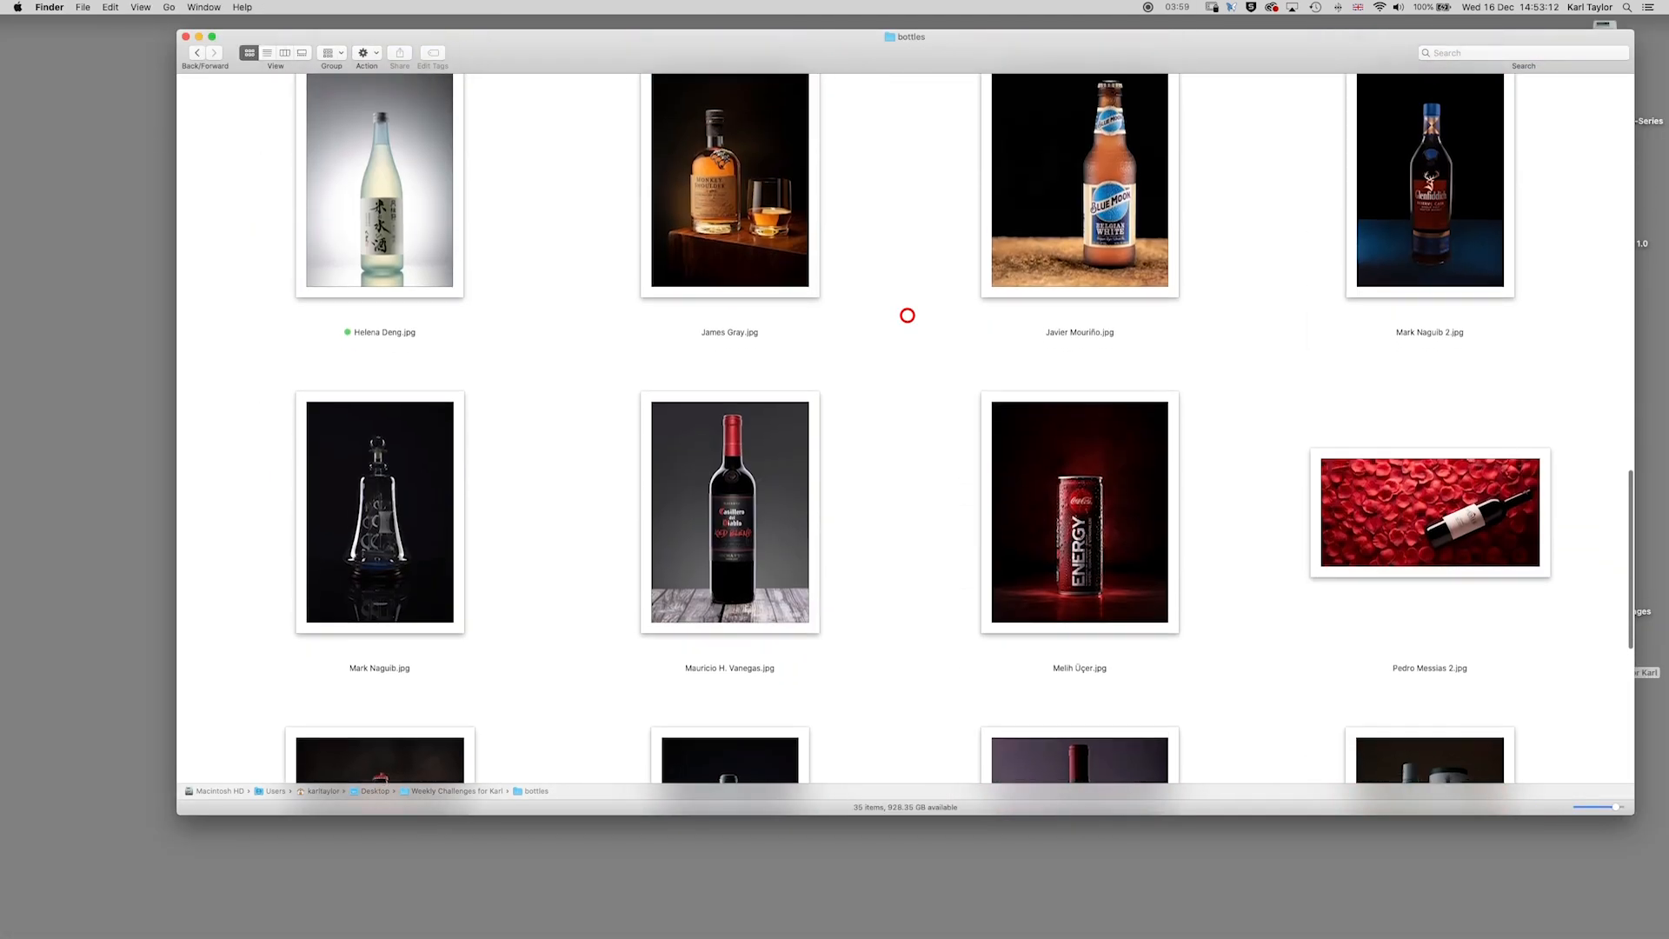
scroll(907, 315, up, 1)
scroll(908, 315, up, 1)
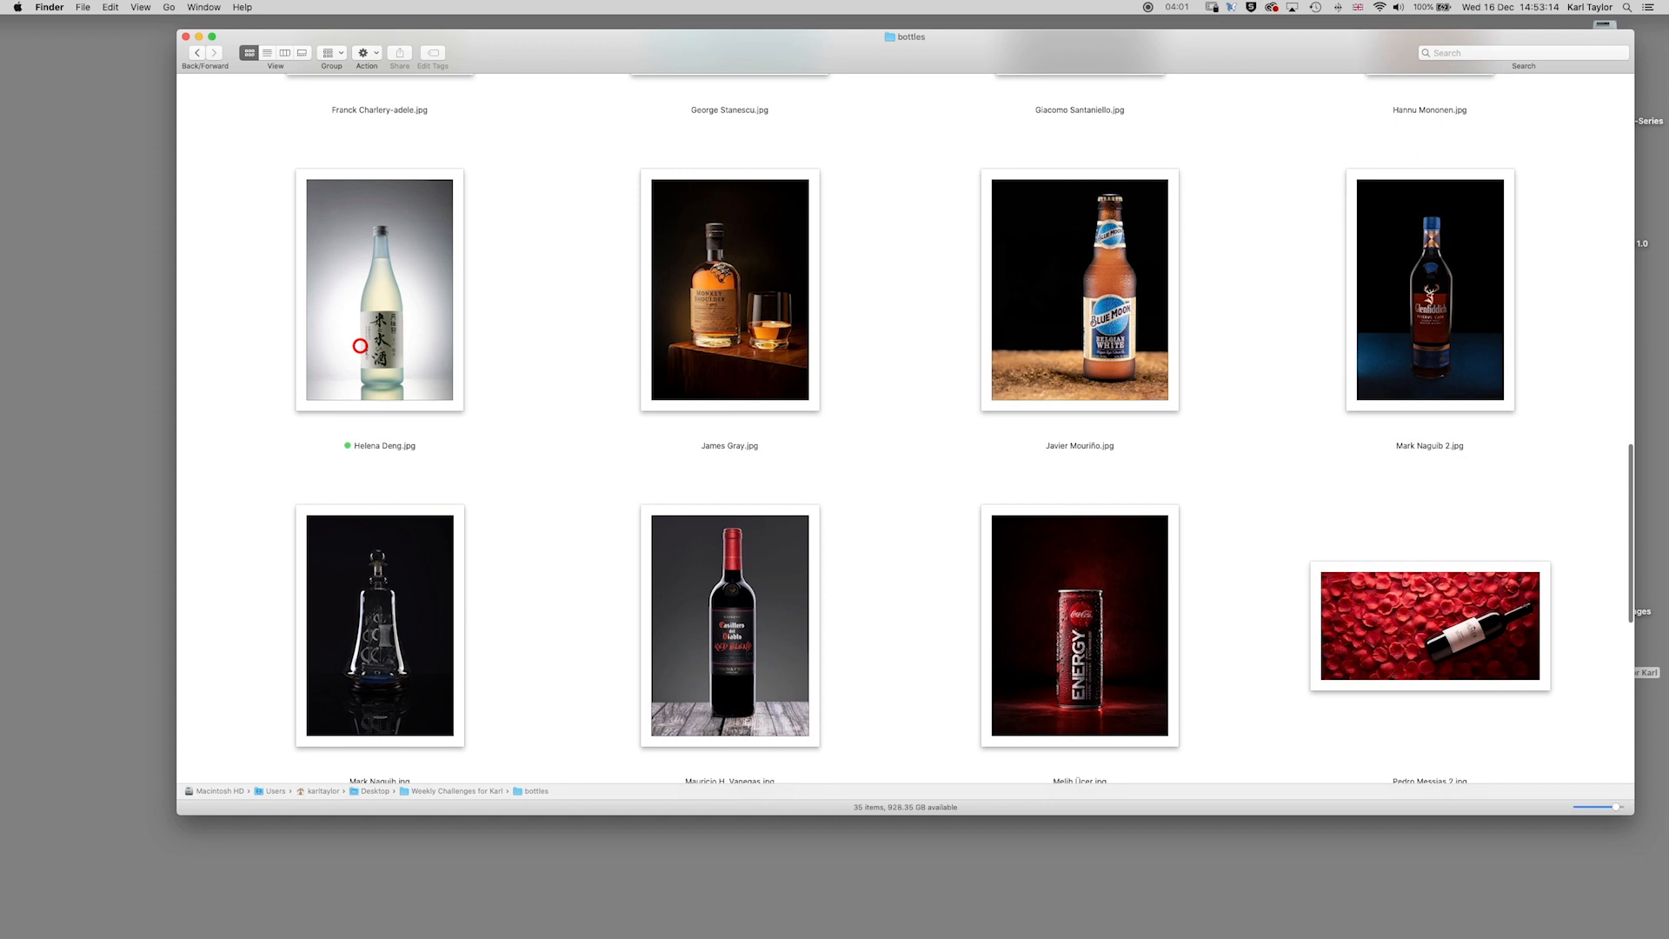
double_click(360, 346)
key(Return)
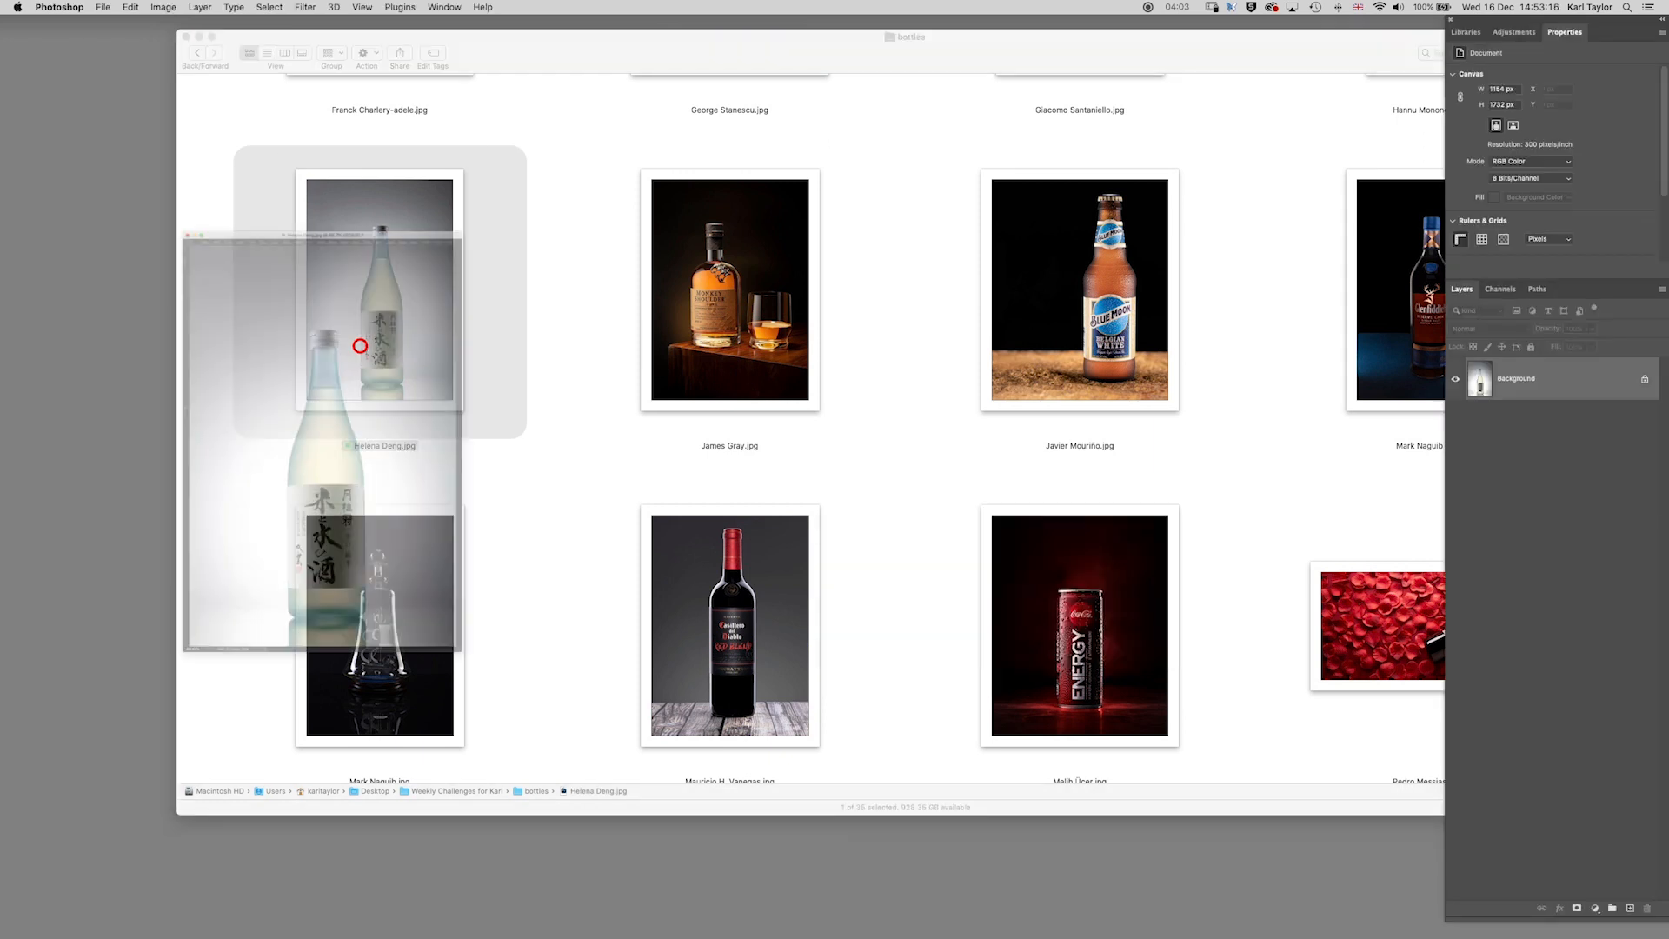
key(f)
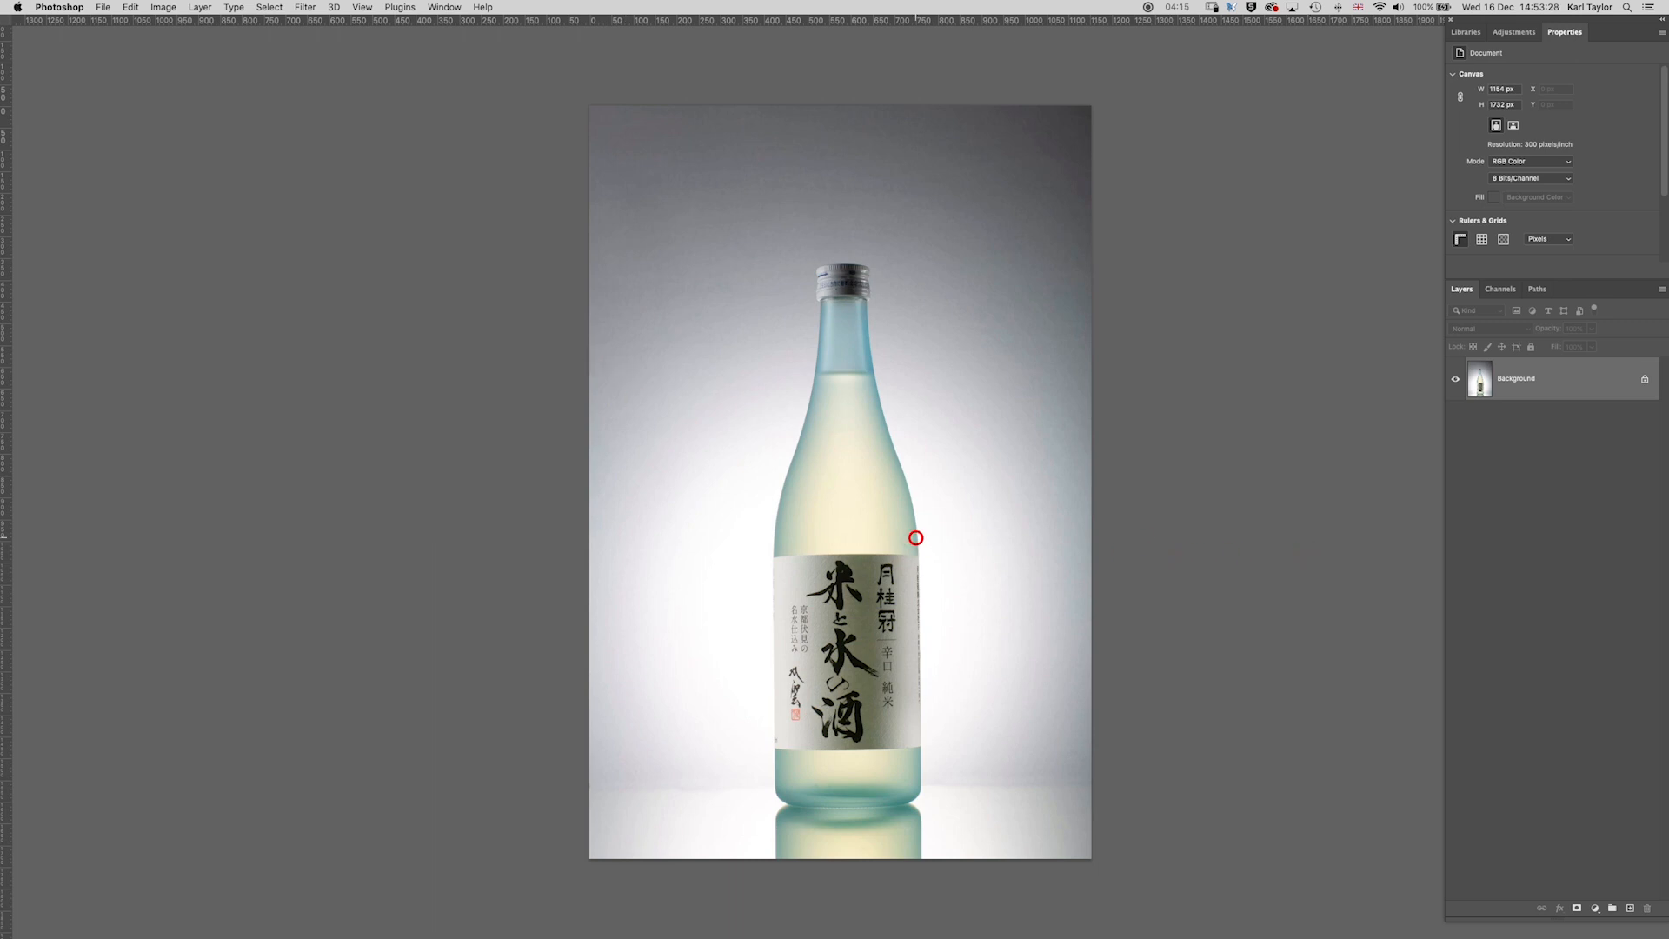
- Place two vertical guides, one along each side edge of the sake bottle
click(878, 644)
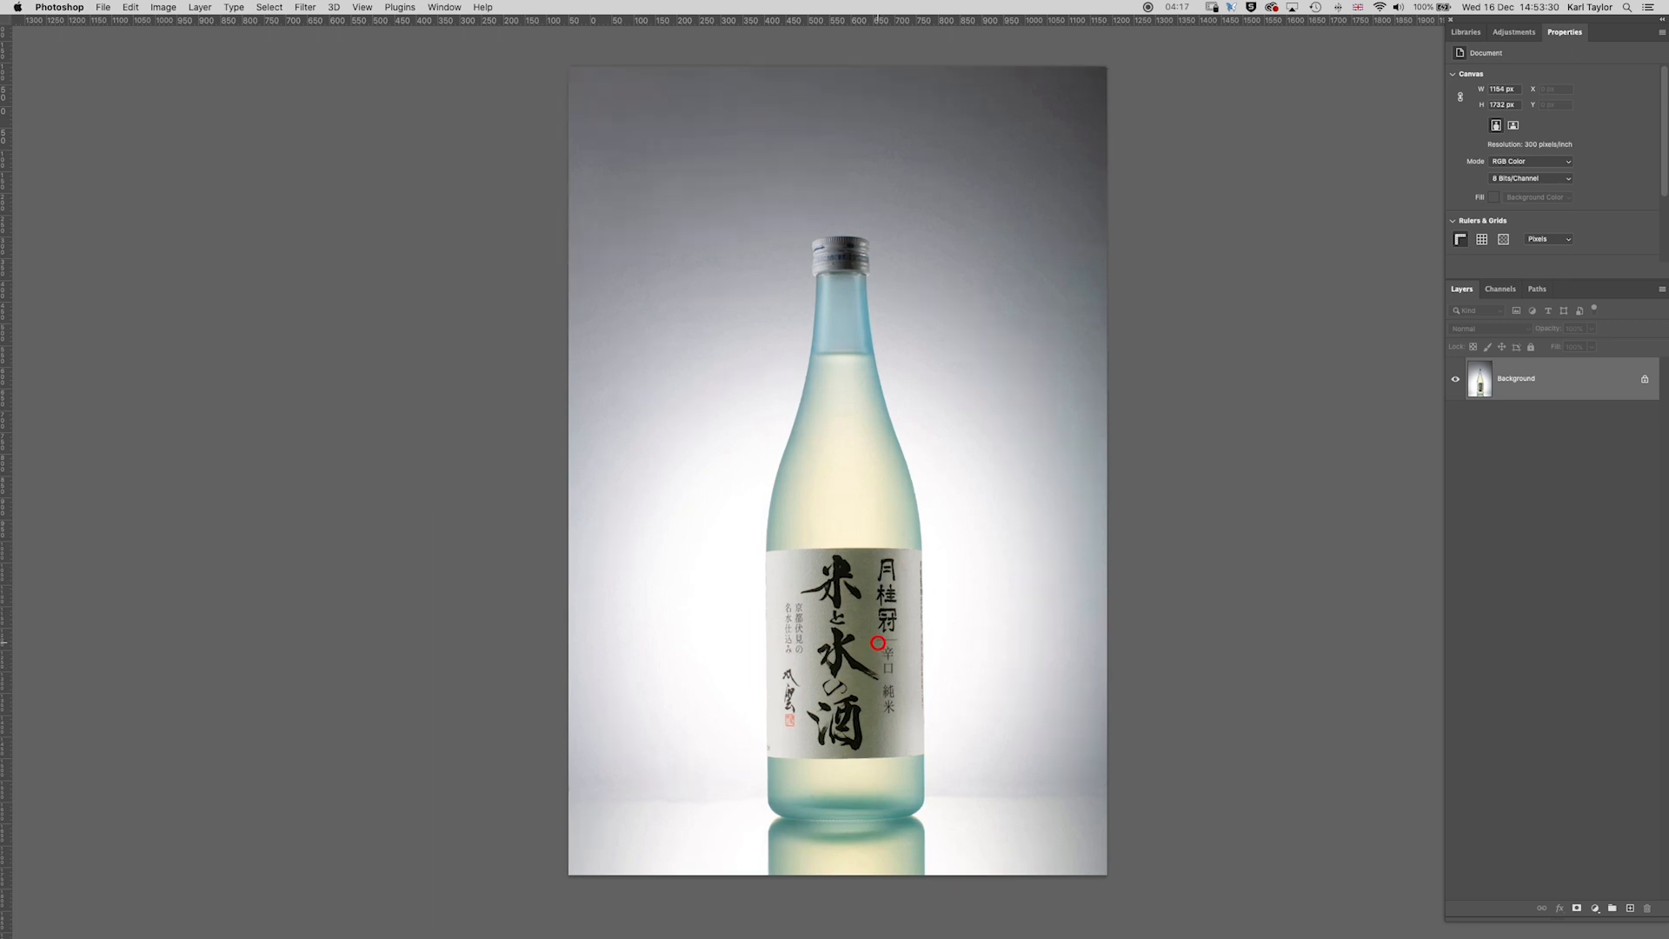
drag(10, 503, 719, 509)
drag(7, 588, 946, 627)
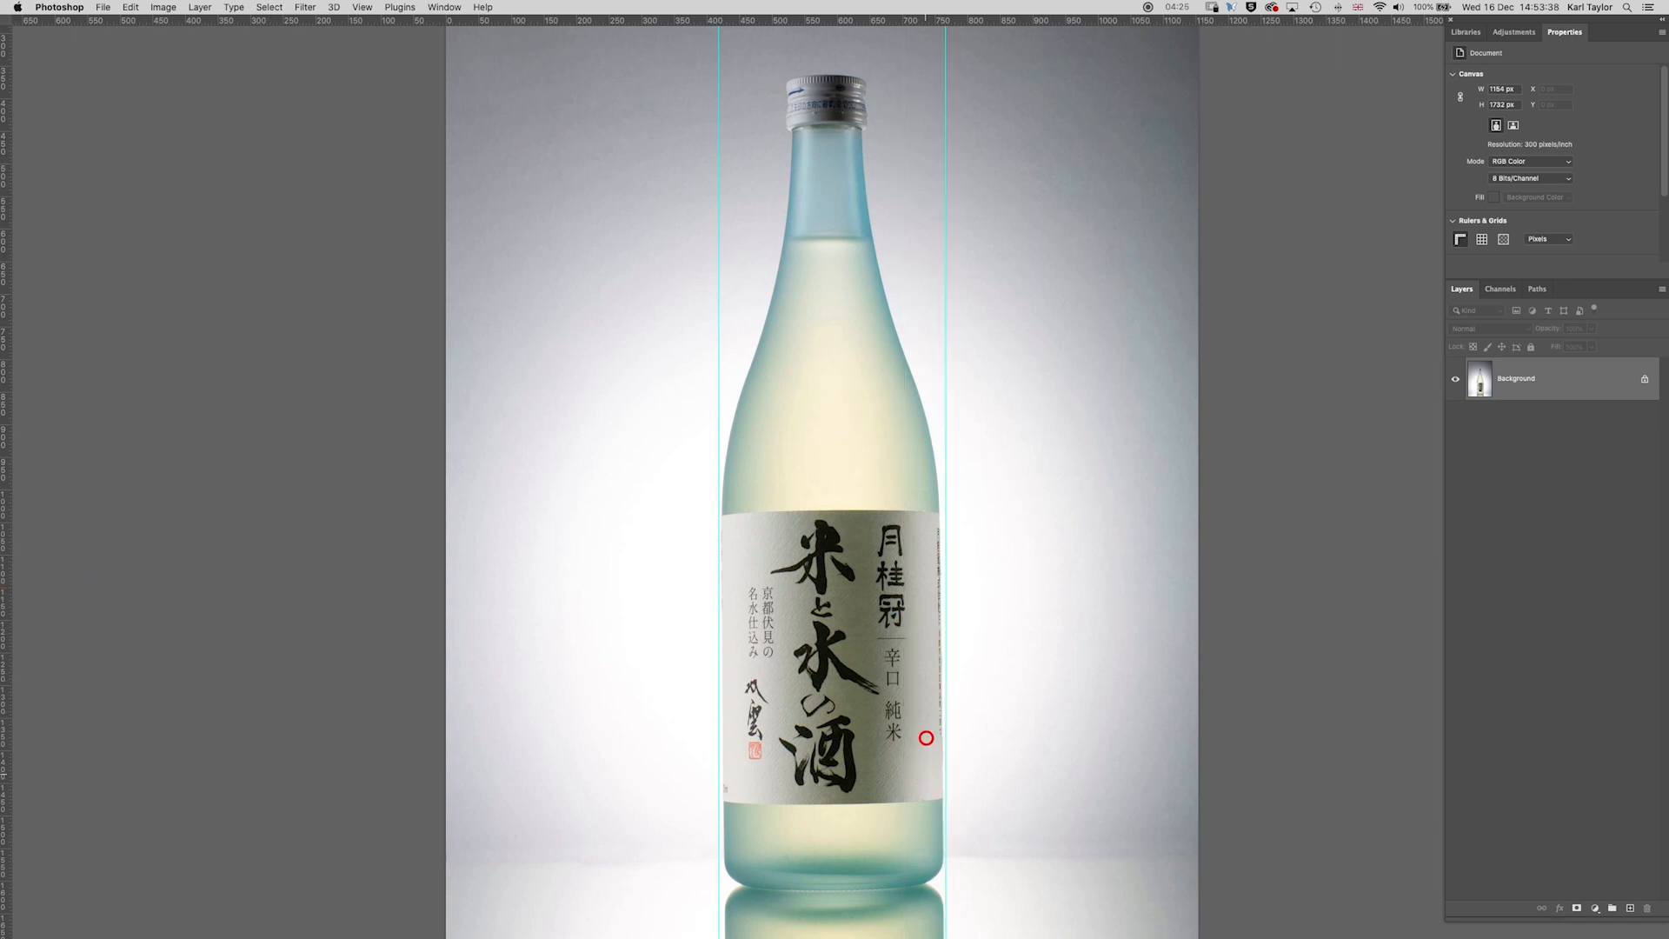
- Duplicate the Background layer of the sake bottle photo
key(super+minus)
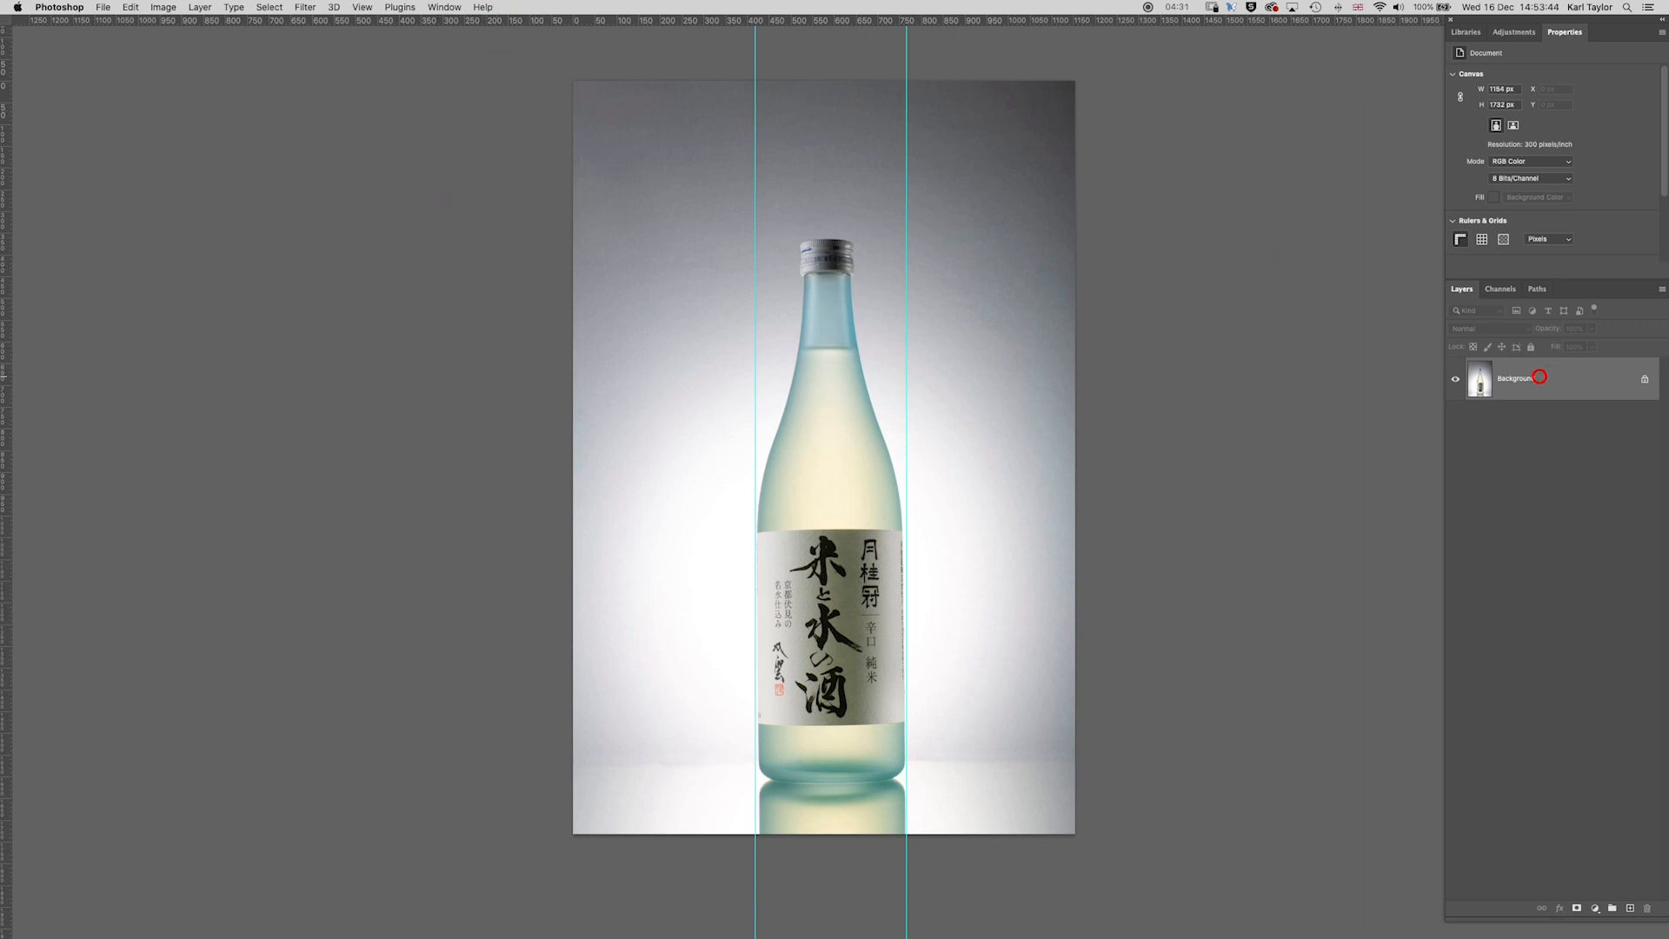
drag(1517, 383, 1630, 908)
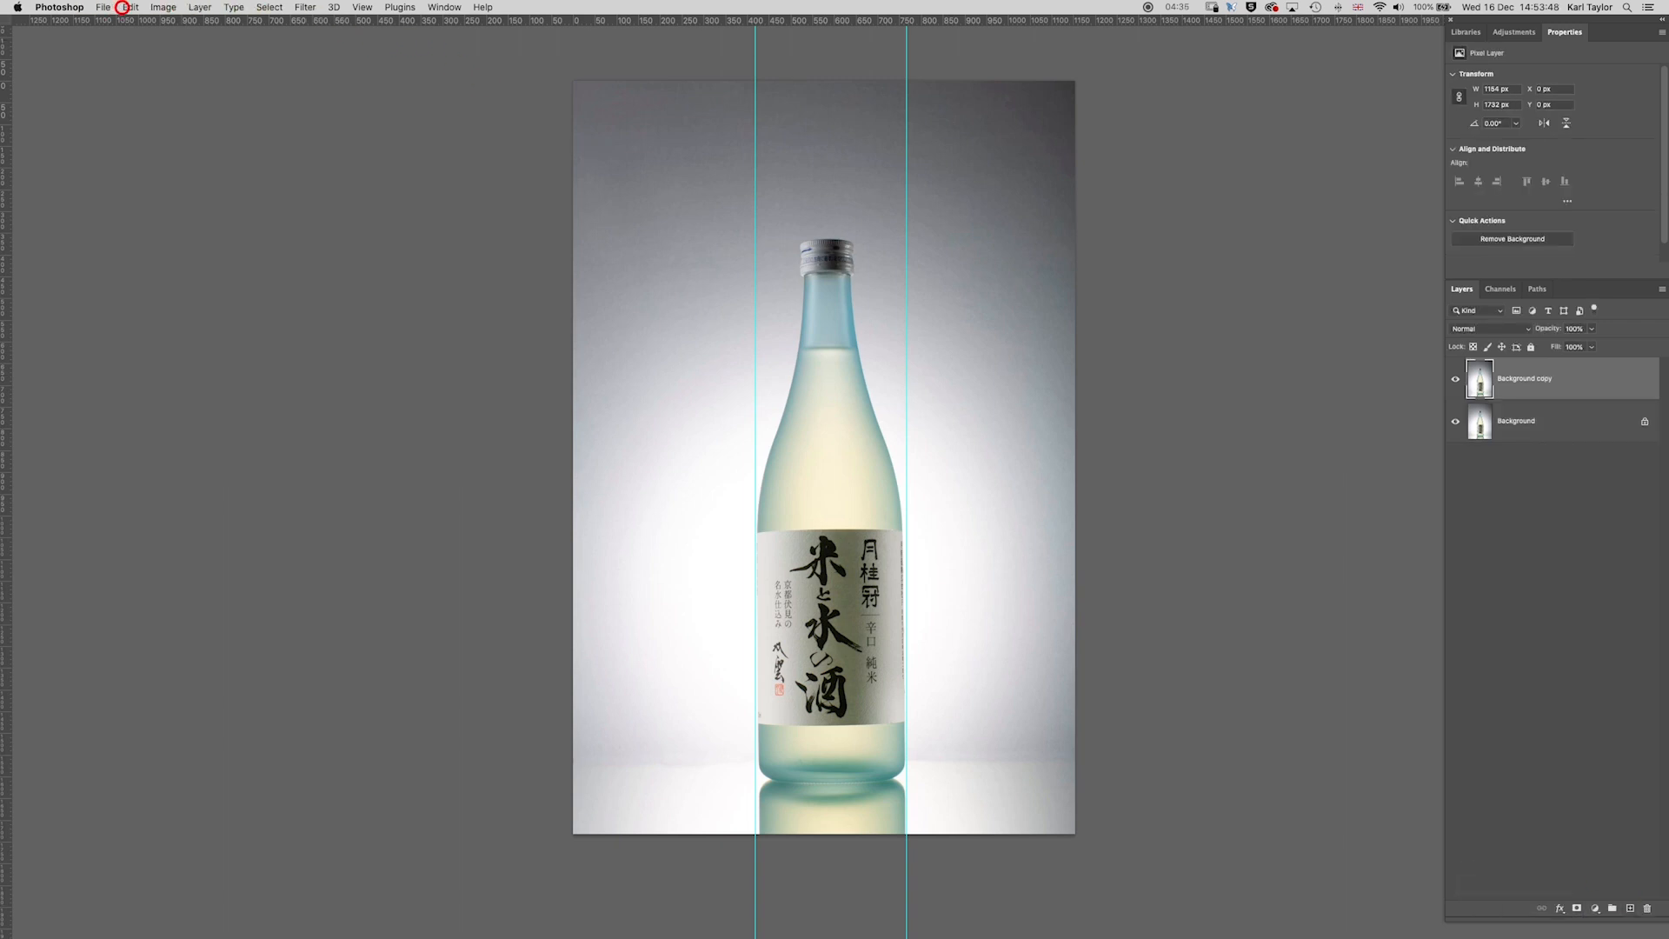
- Distort the Background copy layer by its upper corners until the sake bottle stands straight between the two guides
click(123, 8)
mouse_move(206, 311)
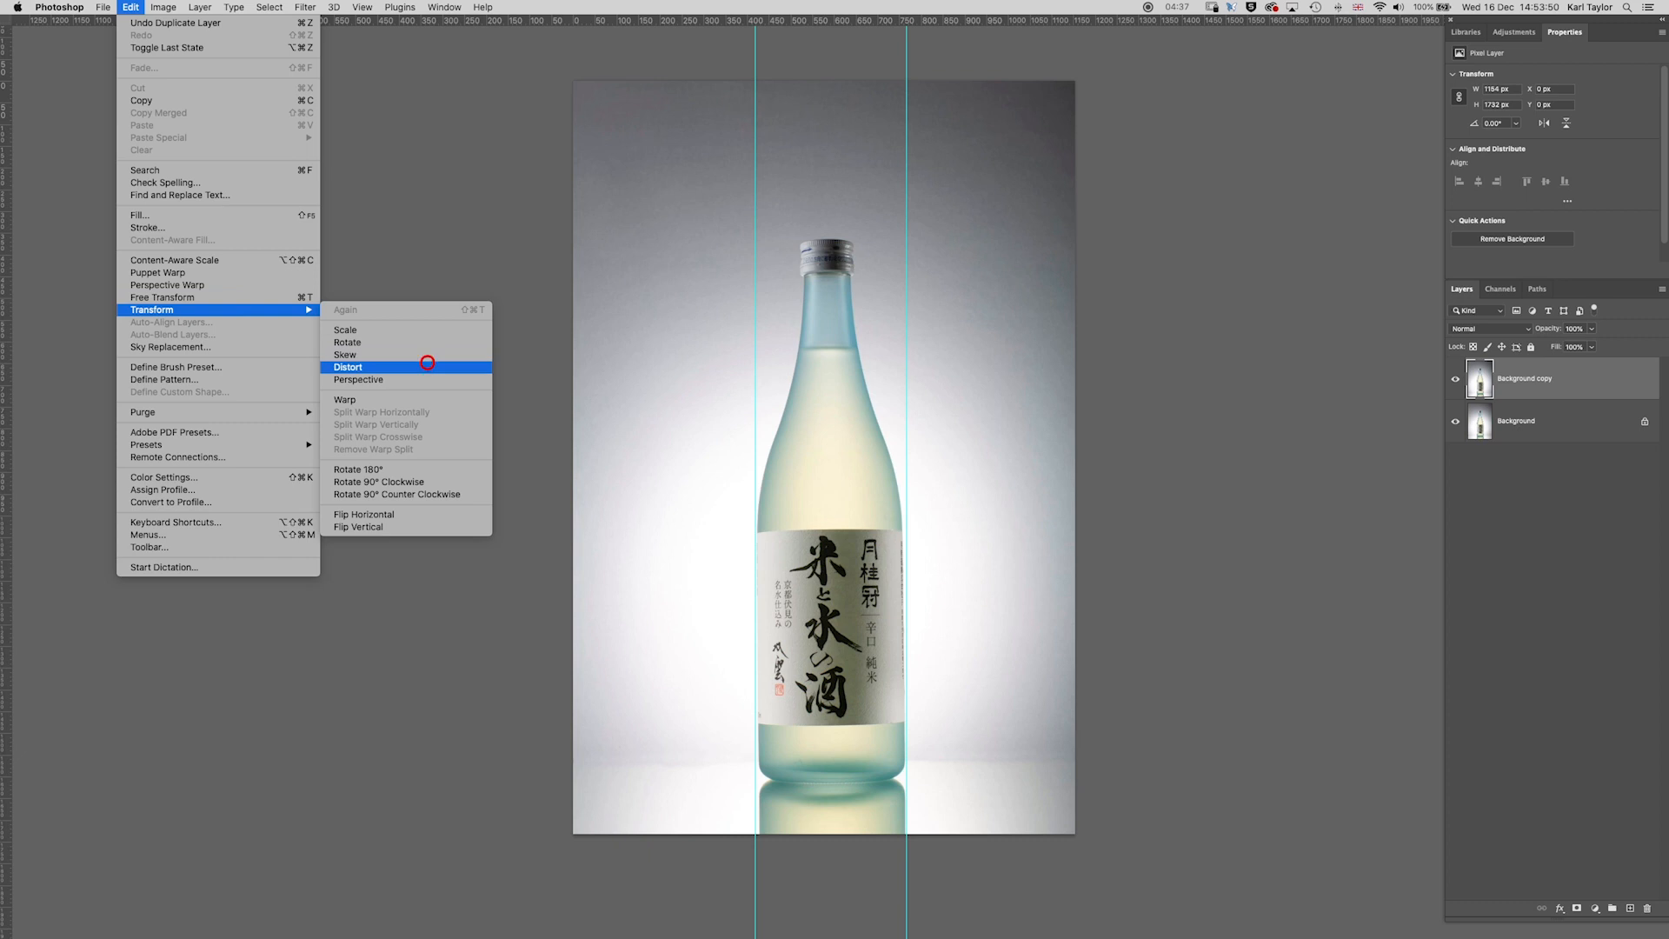
click(440, 365)
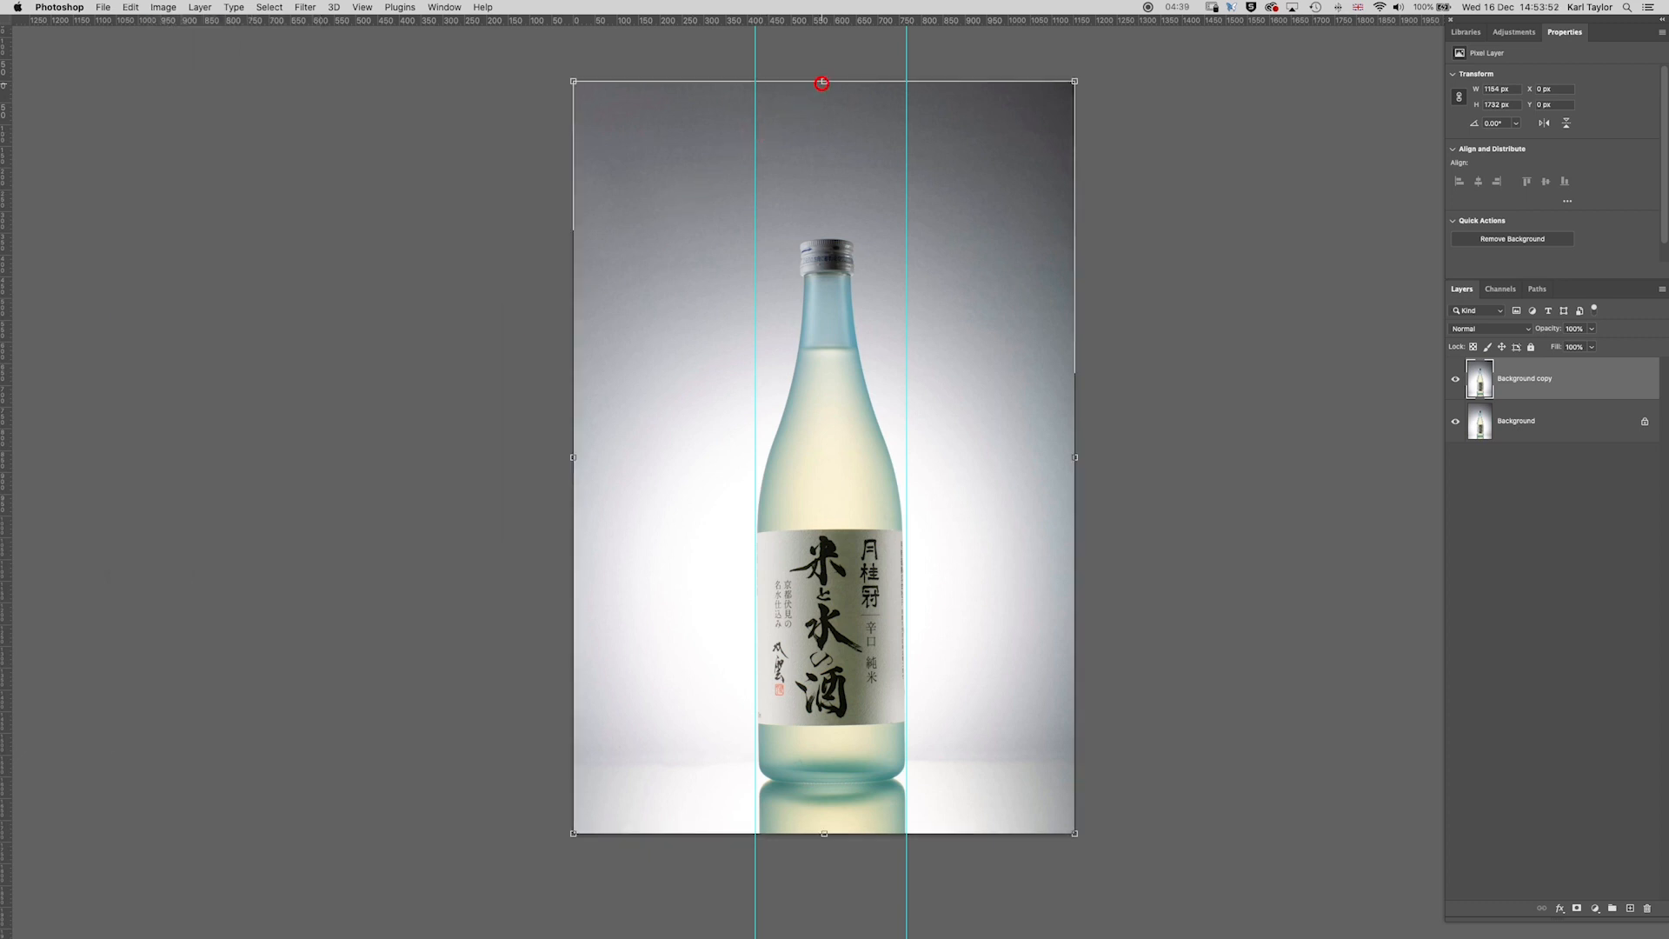
drag(822, 80, 823, 81)
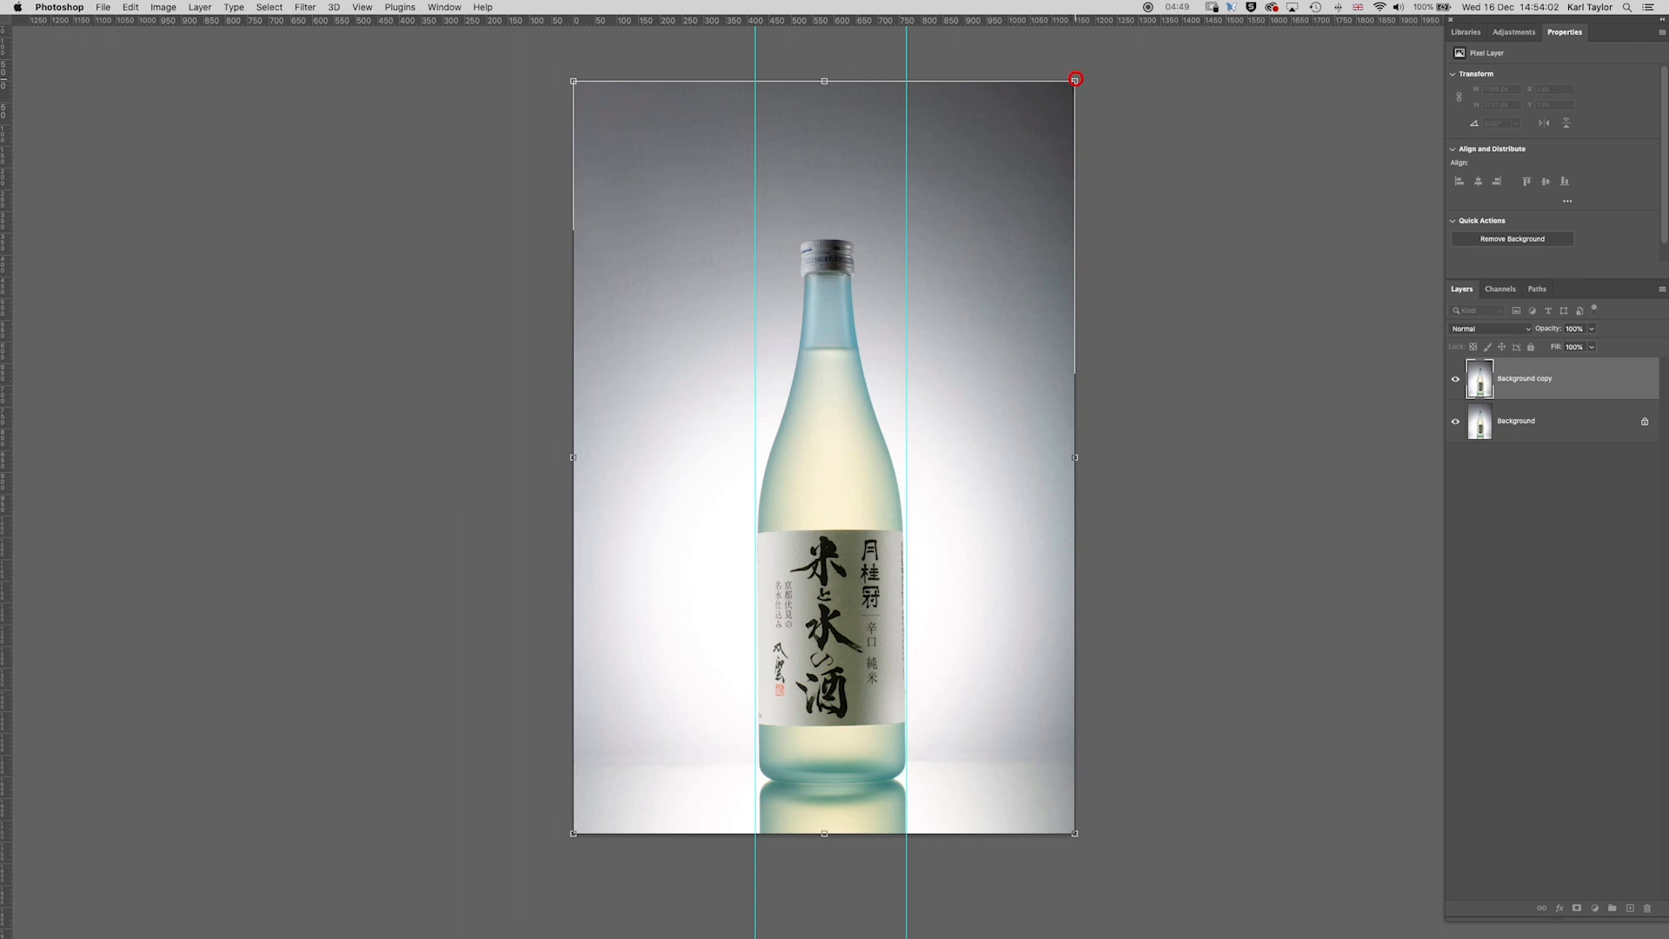
drag(1076, 79, 1081, 79)
drag(1083, 80, 1080, 79)
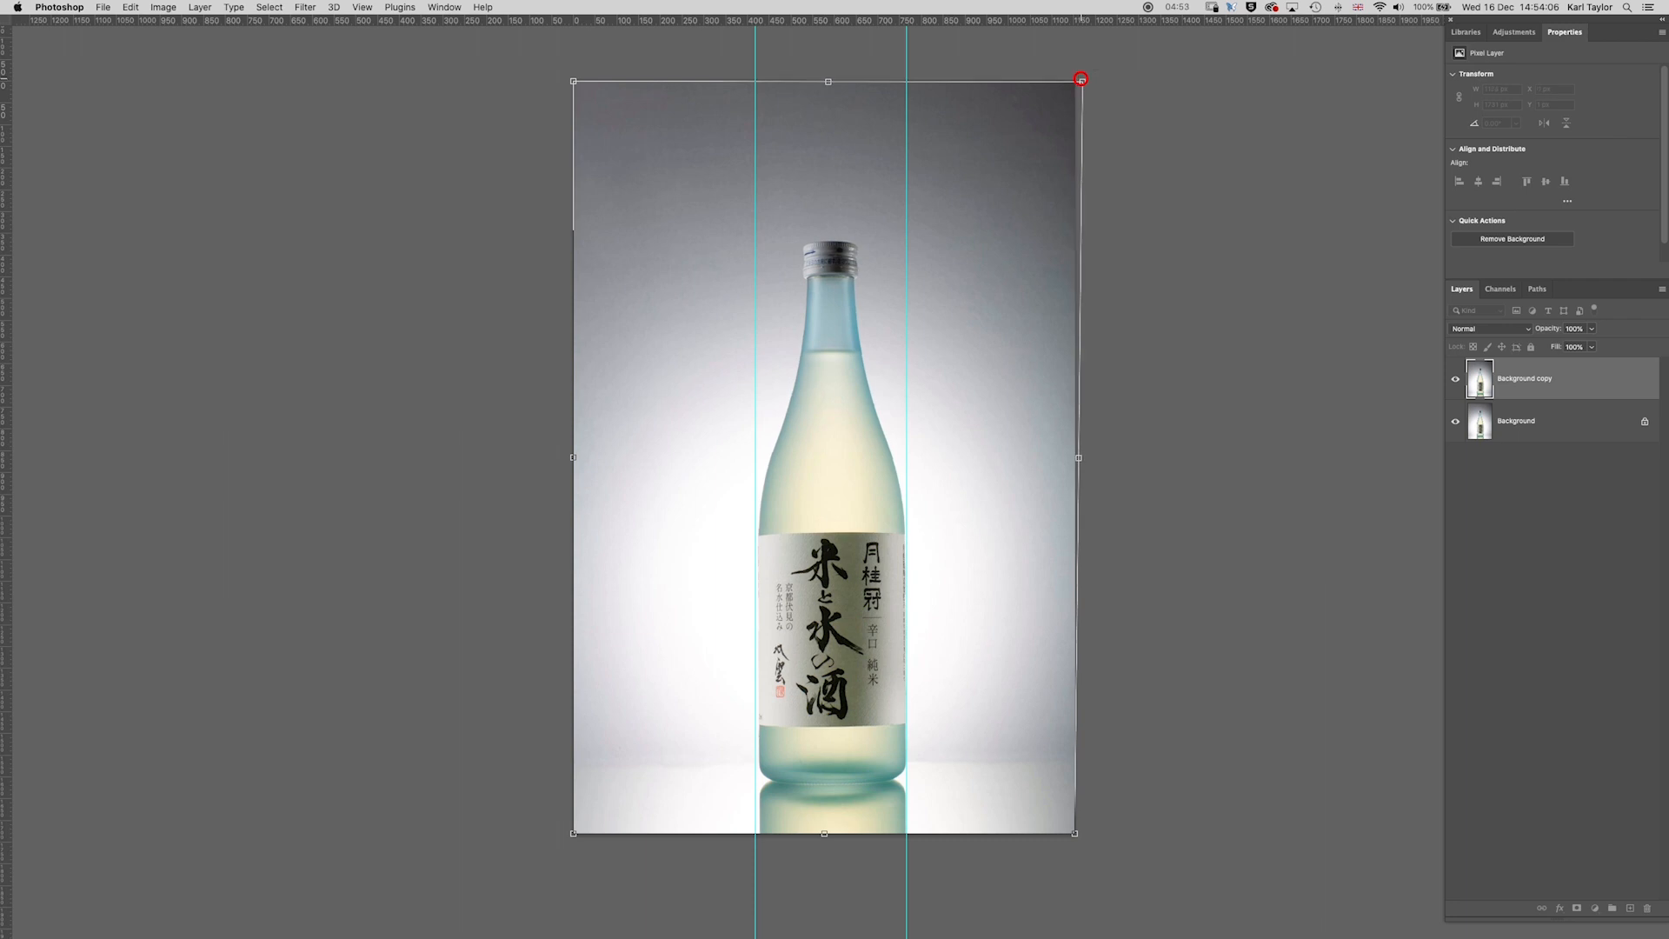
drag(571, 80, 570, 81)
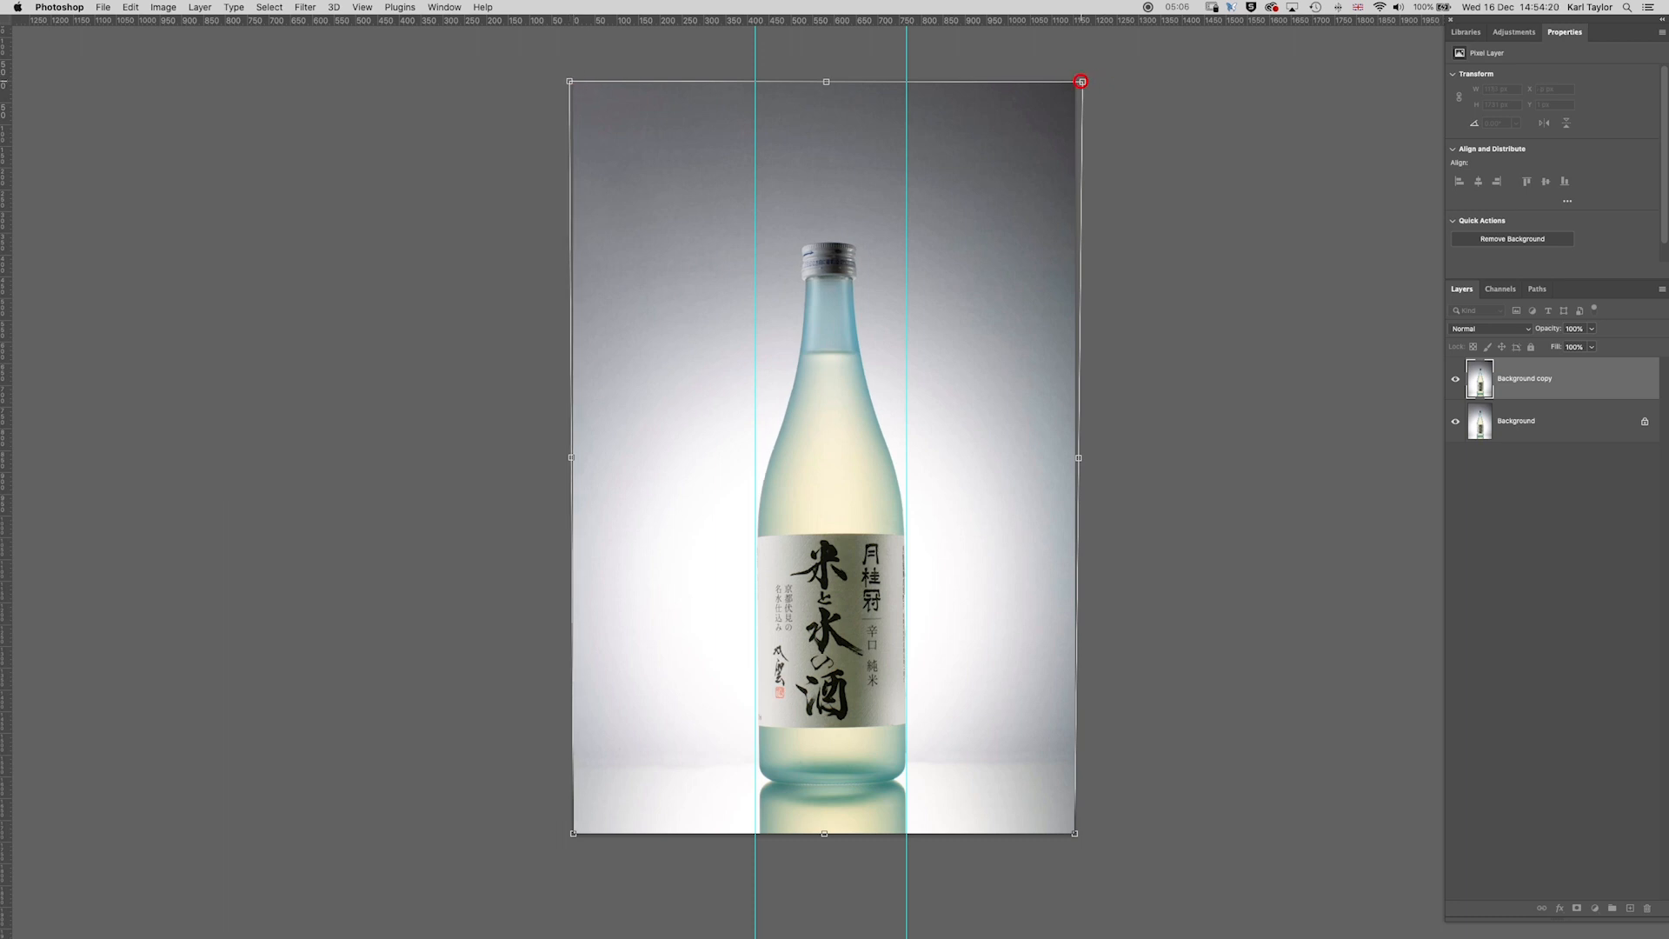
drag(1082, 81, 1077, 97)
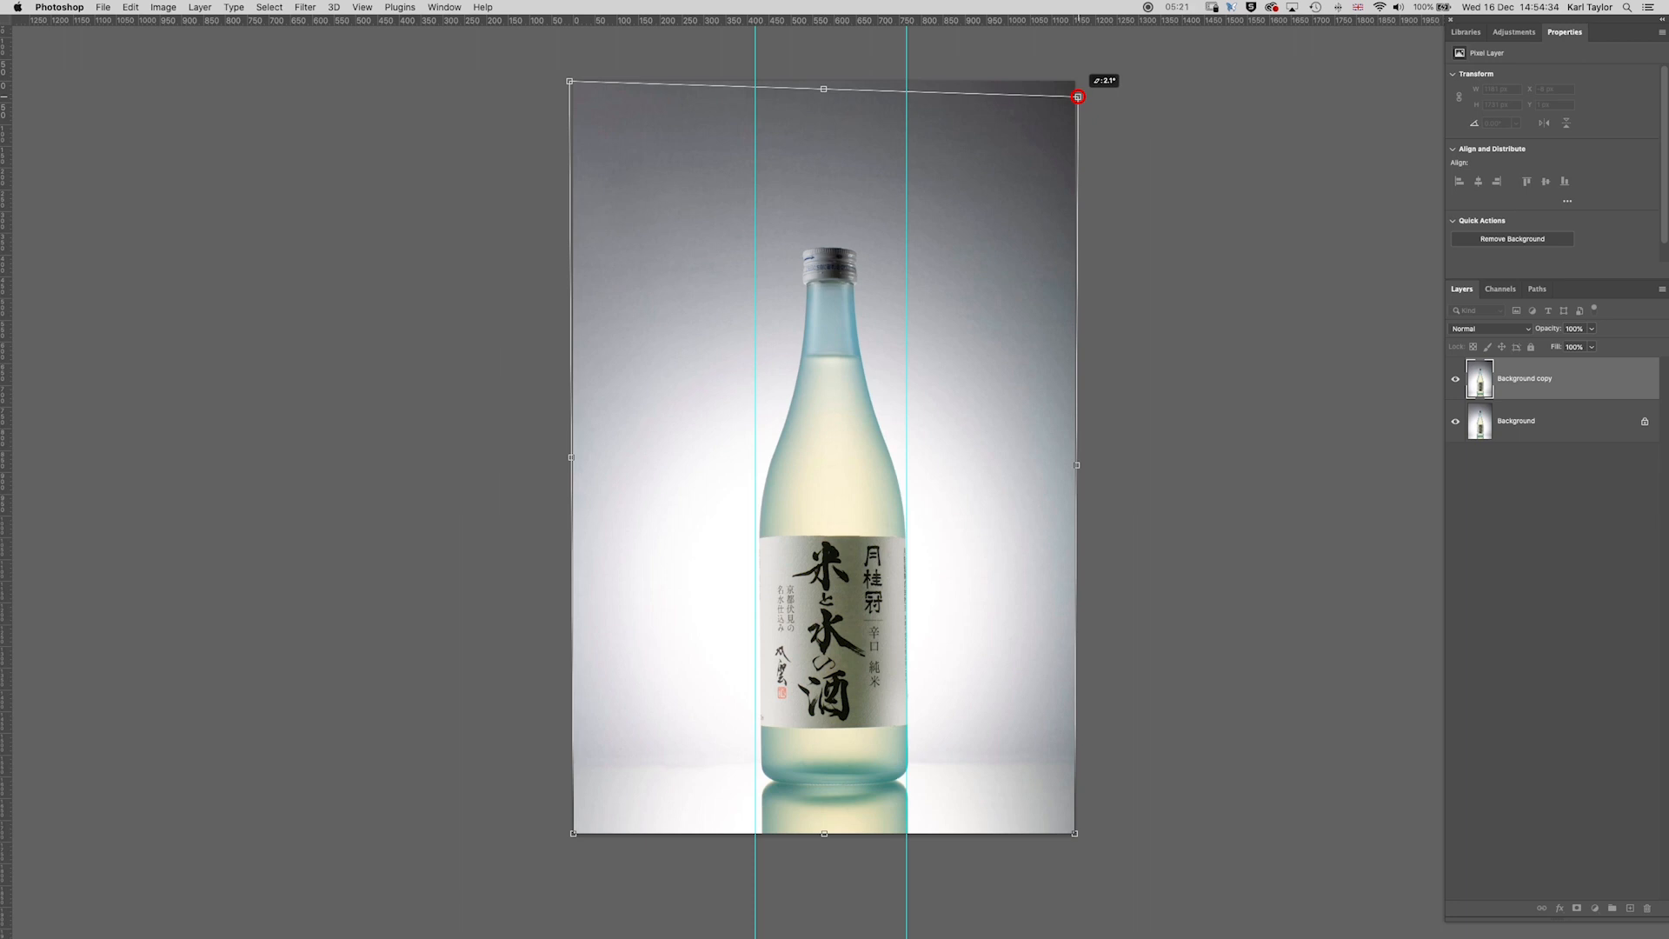
drag(1078, 97, 1077, 90)
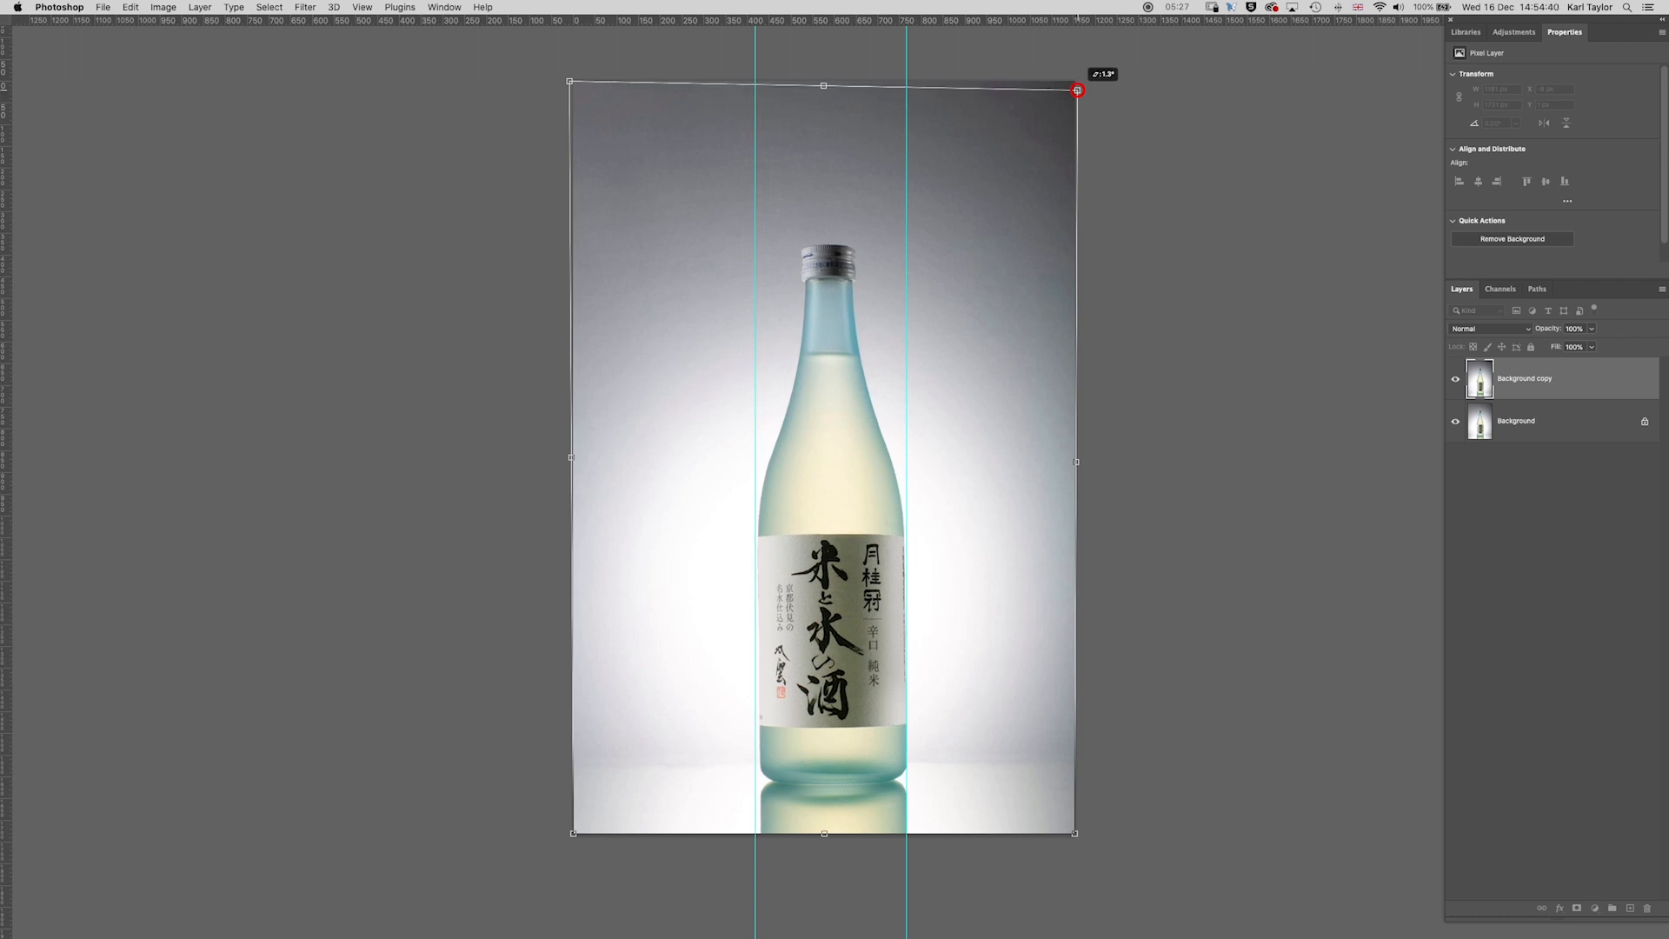
key(Return)
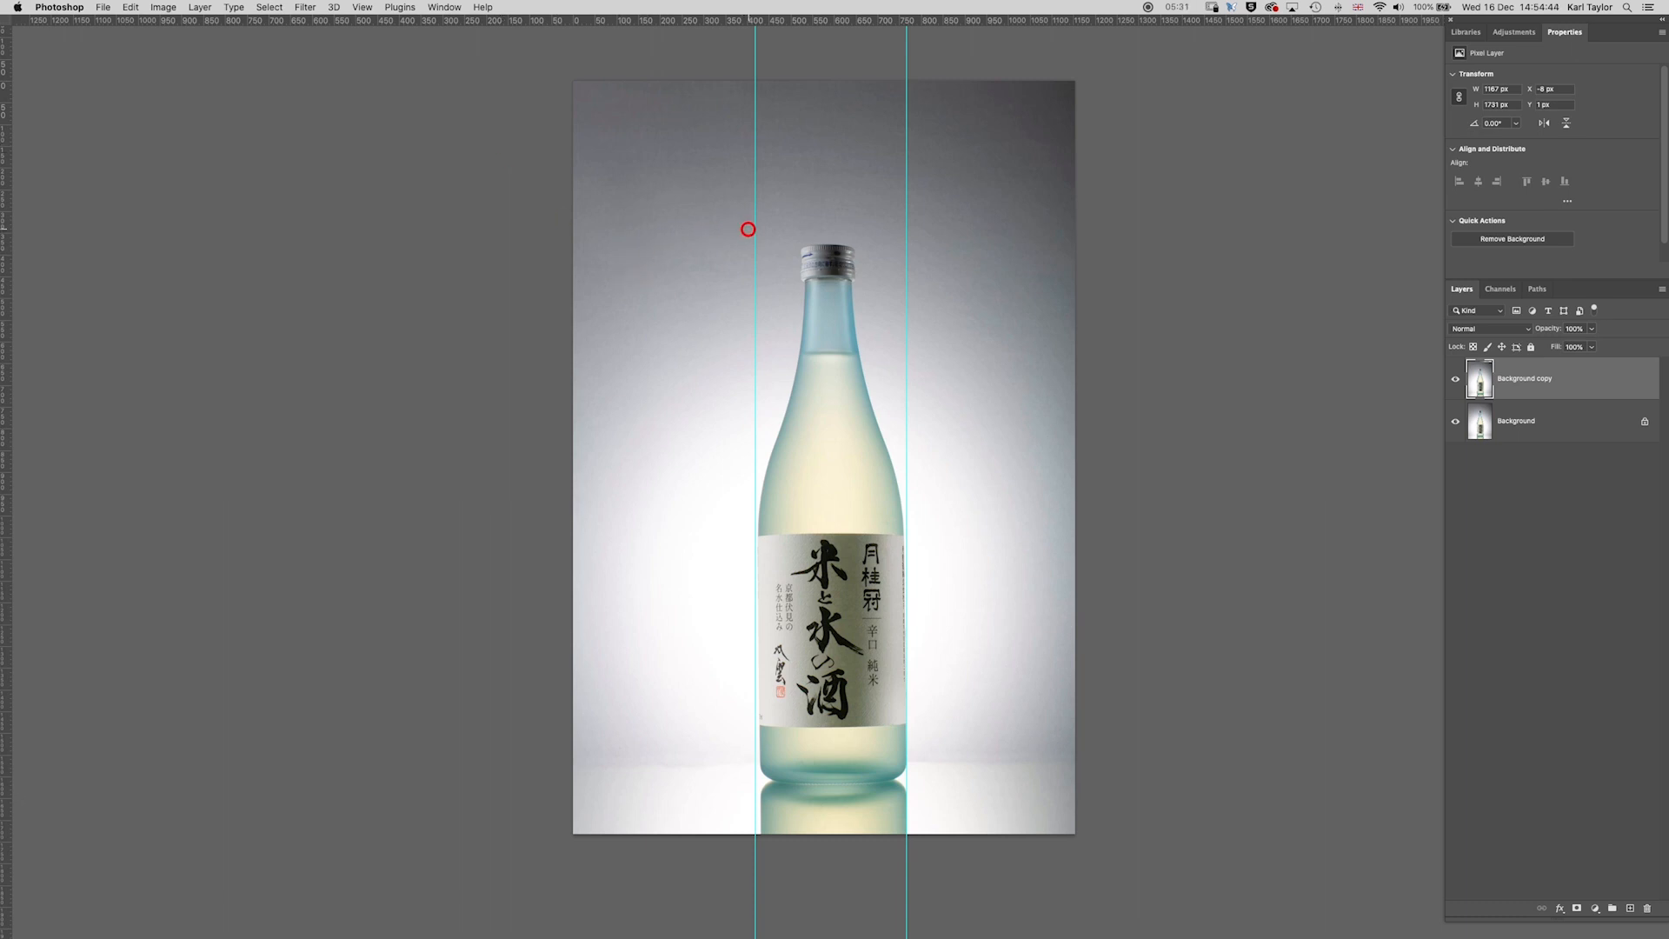
- Remove both vertical guides and compare the straightened Background copy layer with the original by toggling its visibility
drag(755, 236, 10, 292)
drag(907, 293, 9, 343)
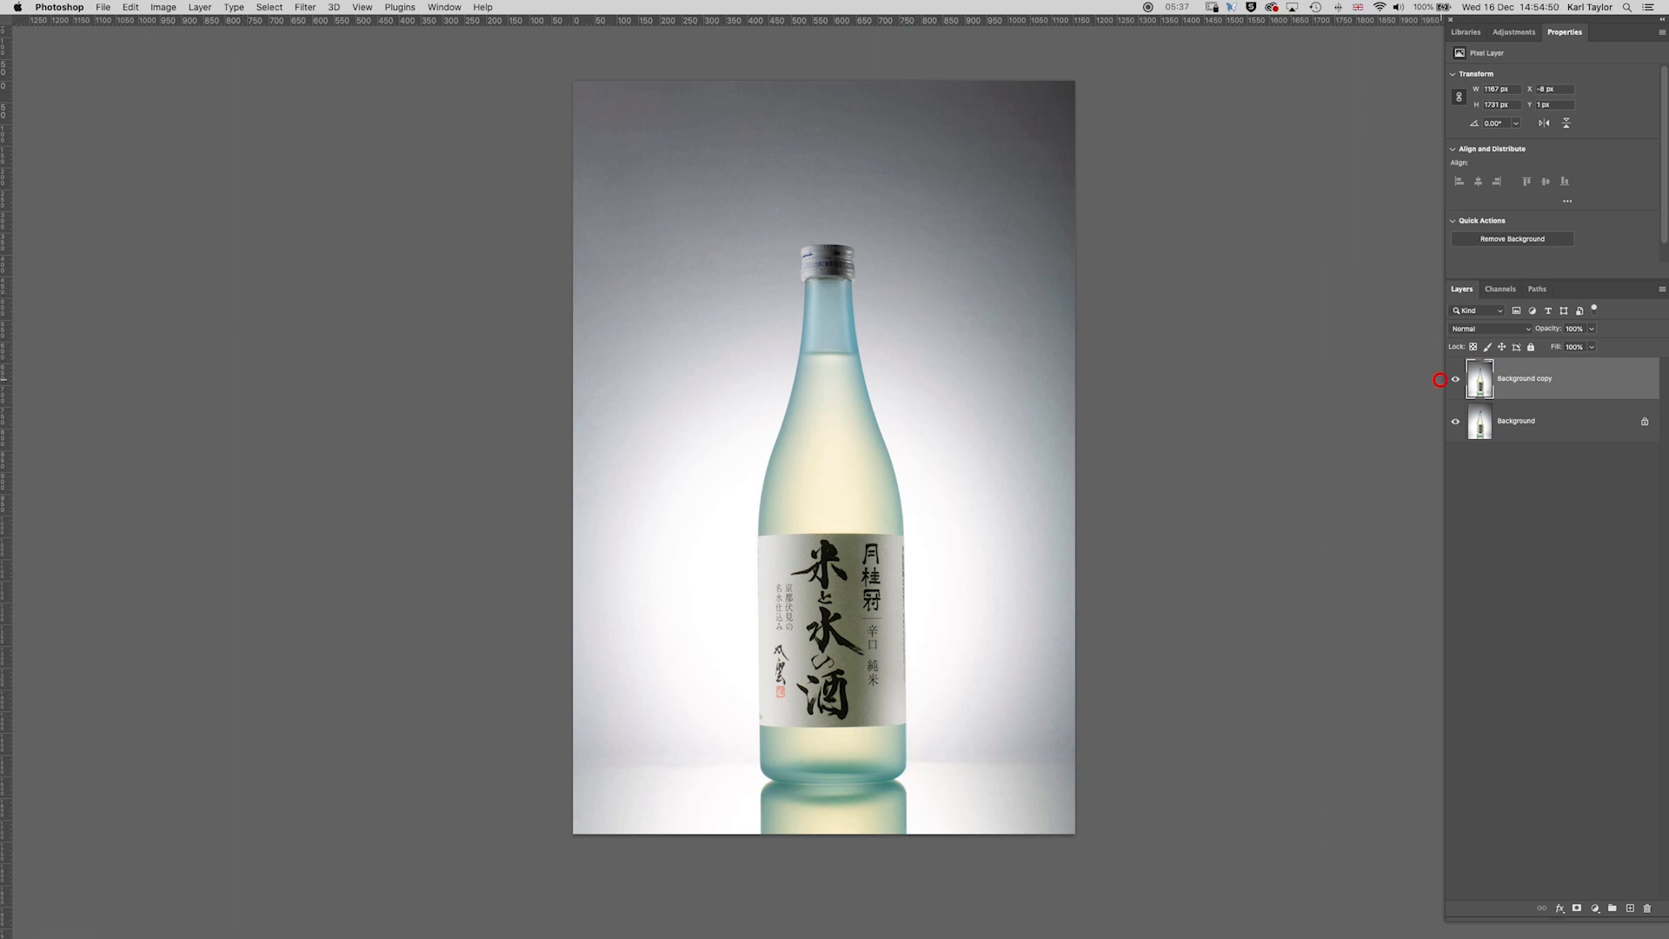
click(1453, 379)
click(1453, 380)
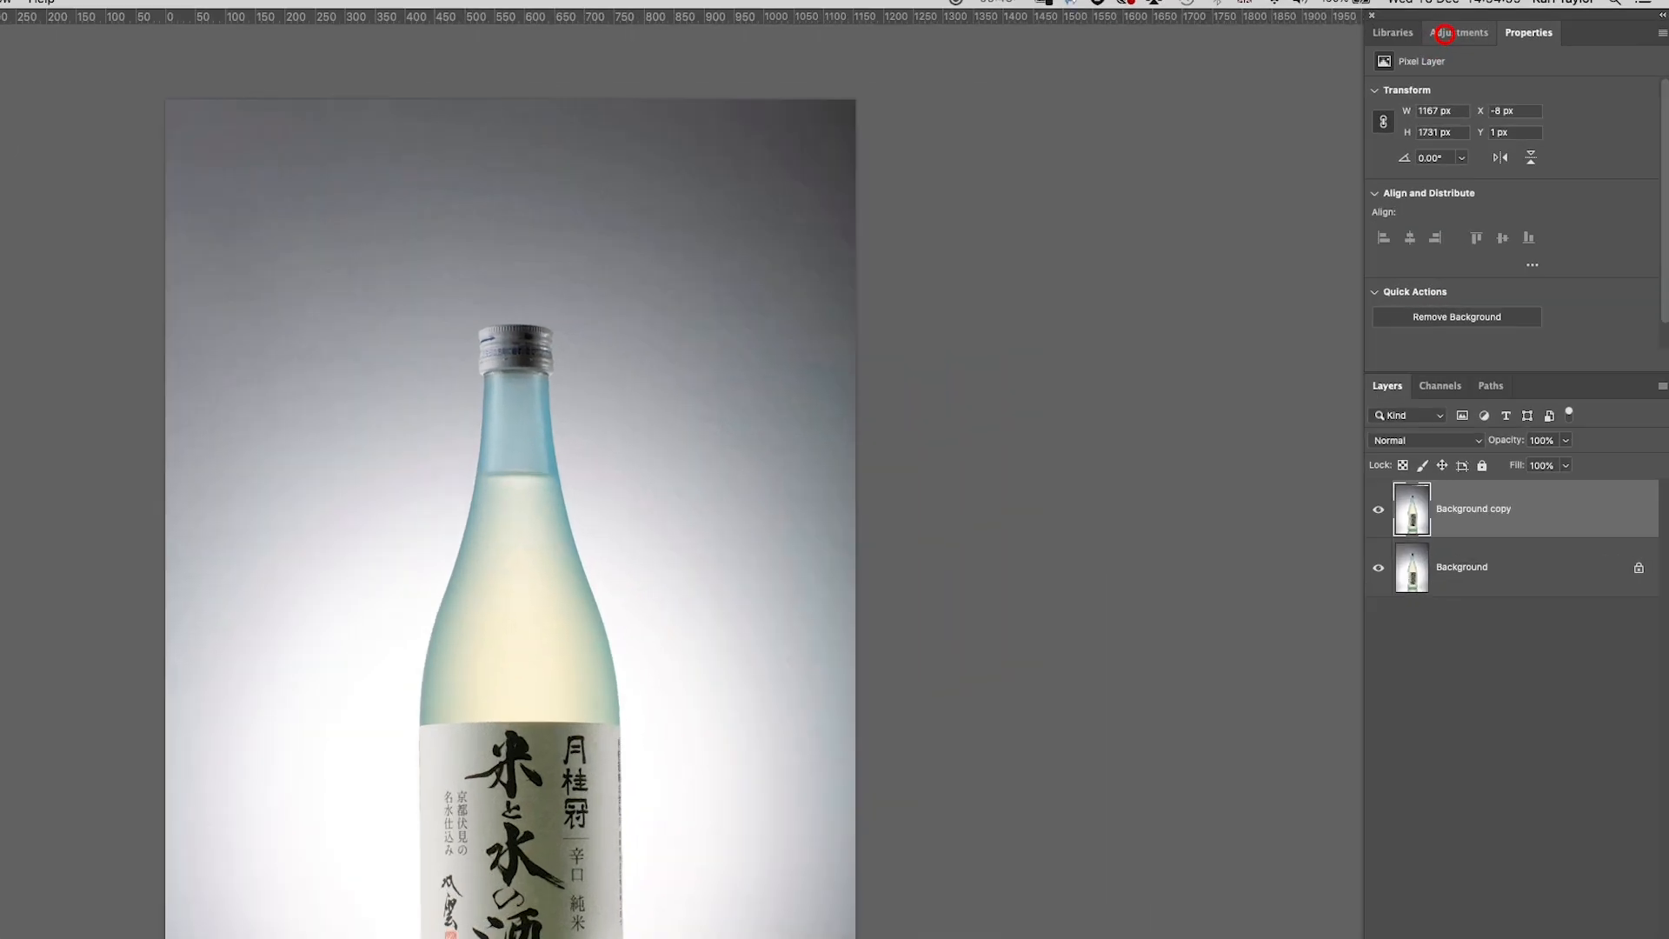
- Add a Hue/Saturation adjustment layer with saturation +27 and invert its mask to hide the effect
click(1510, 33)
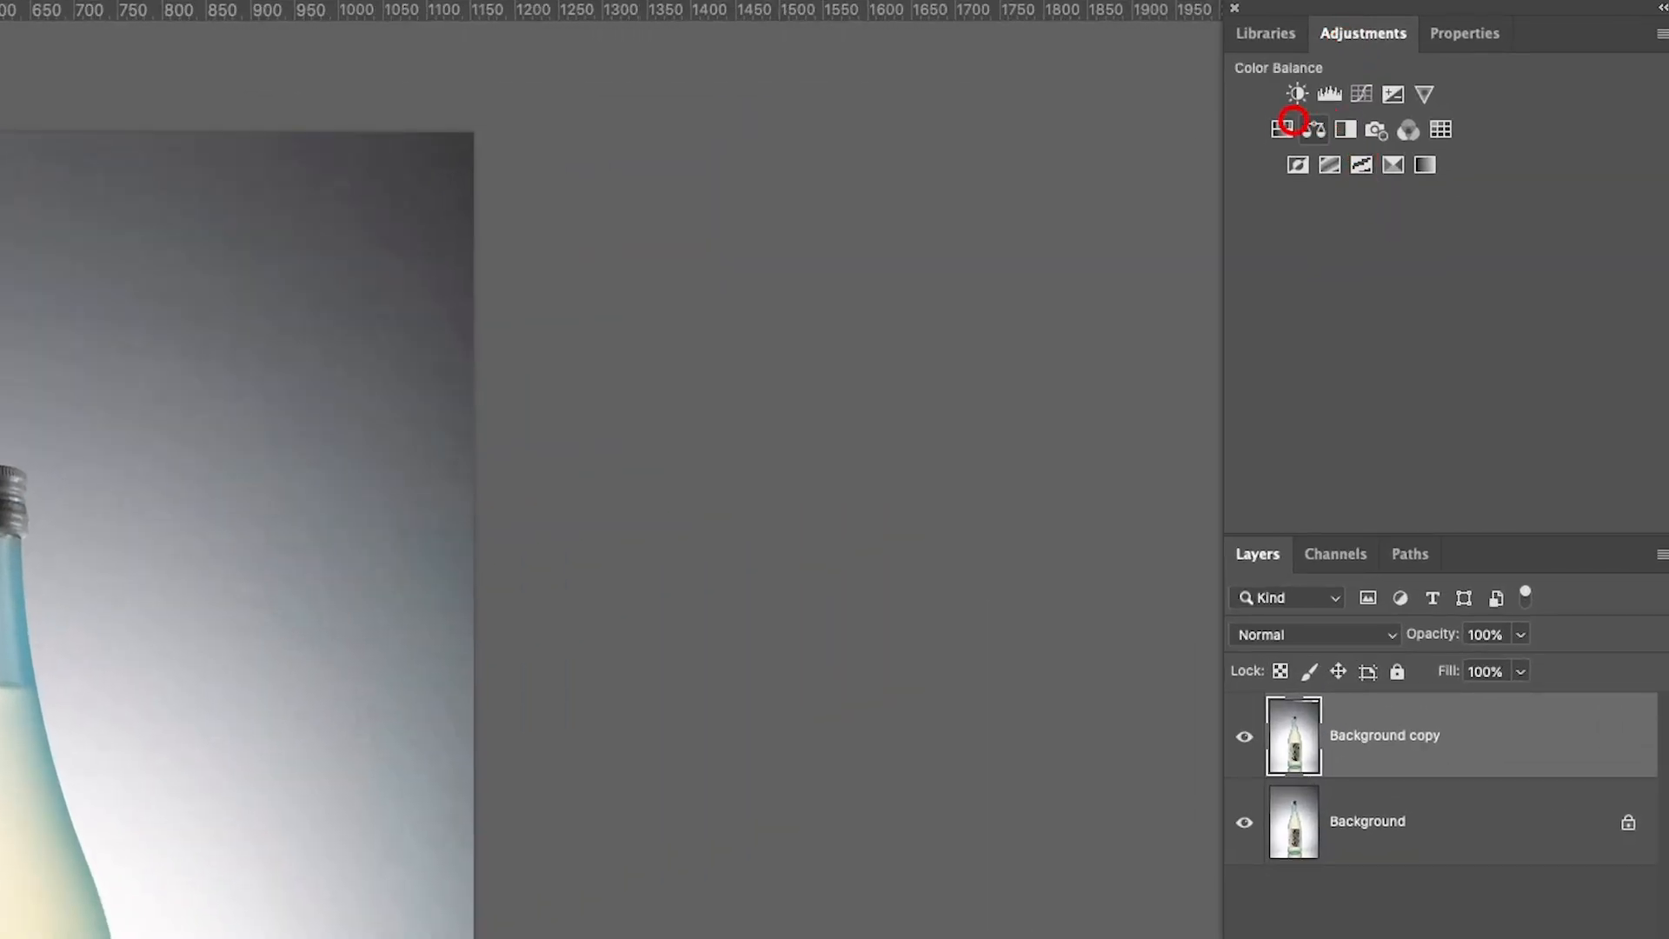
click(1283, 131)
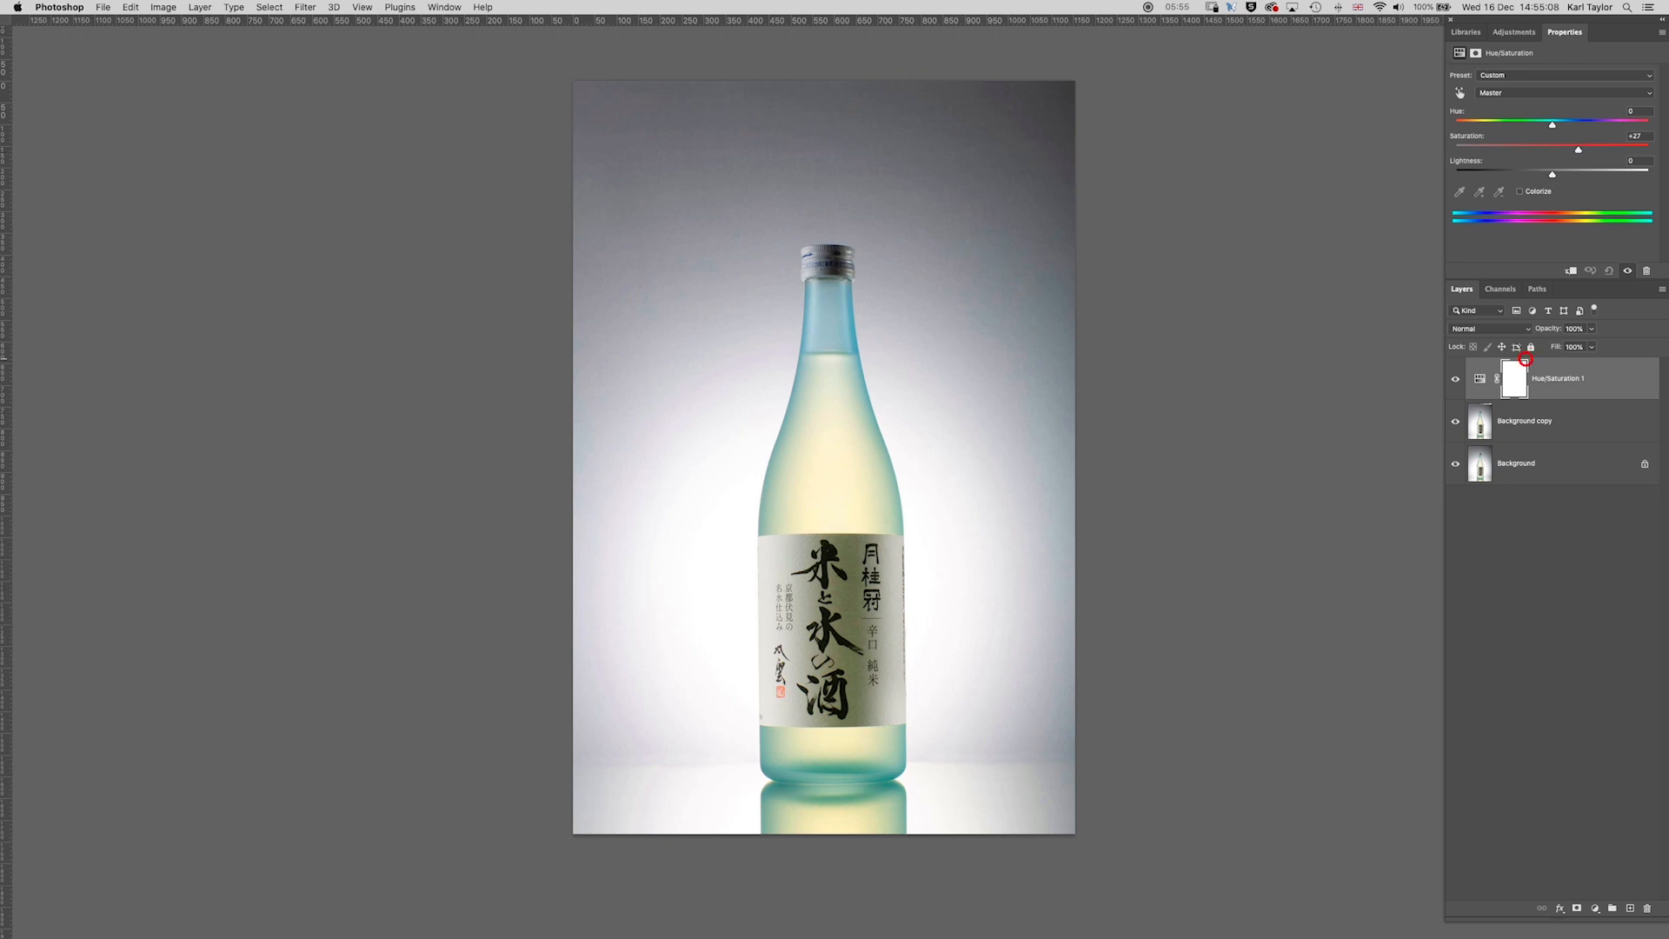
click(1509, 385)
key(super+i)
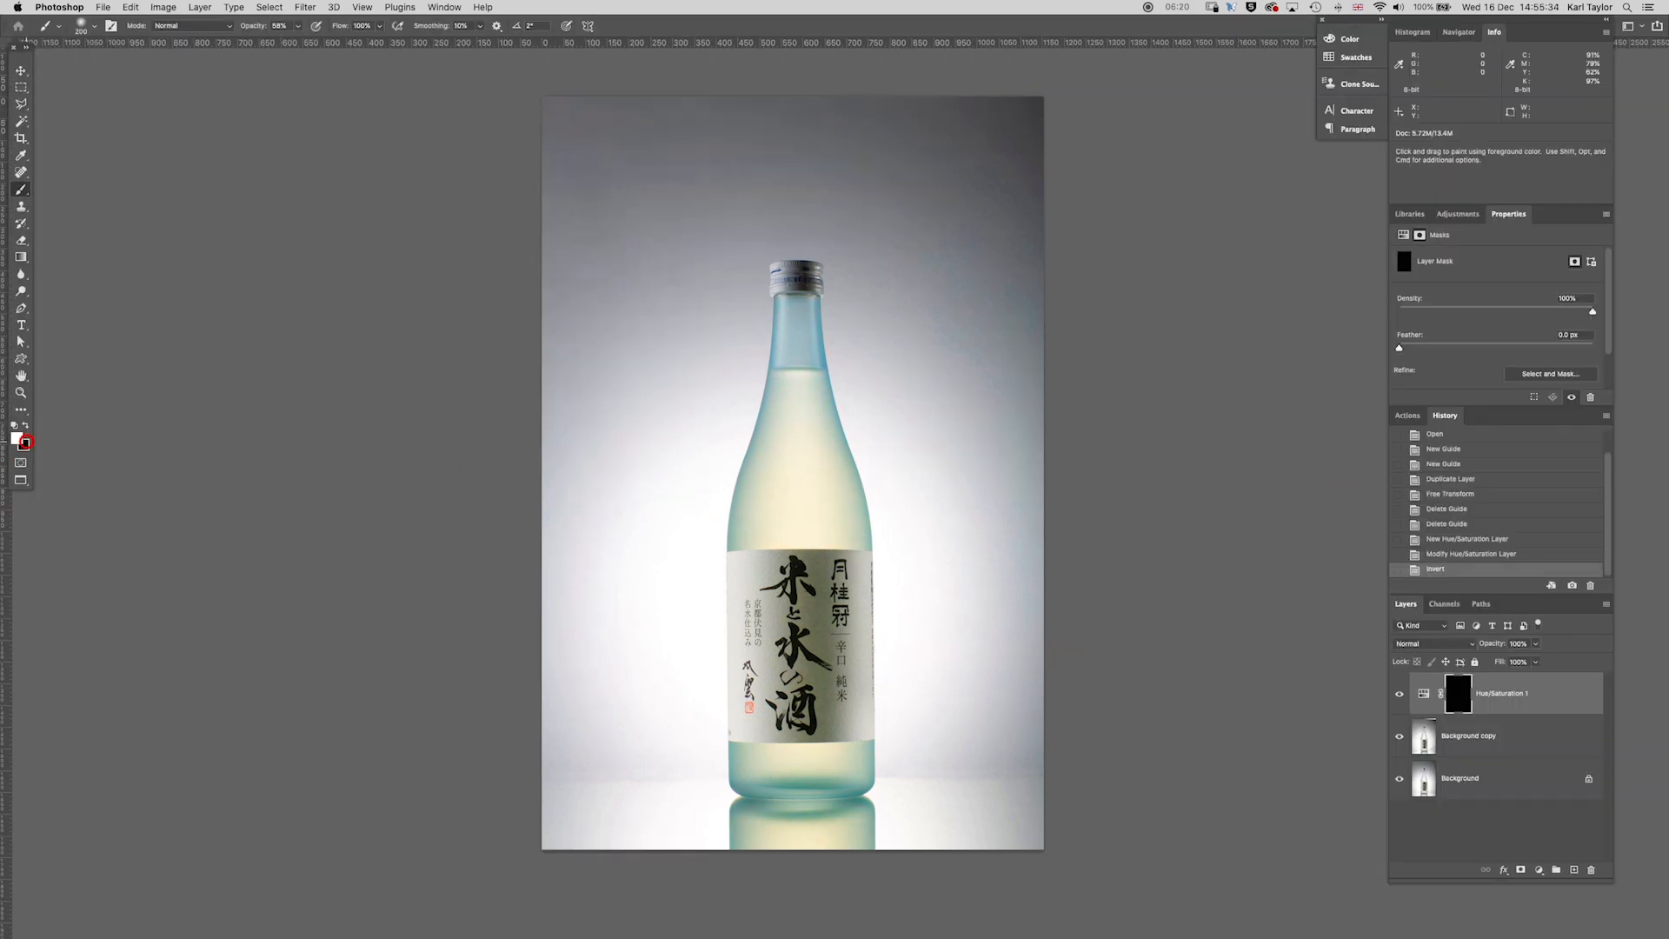
- Paint white at 100% brush opacity on the Hue/Saturation mask over the liquid and neck above the label
click(313, 35)
drag(362, 74, 434, 103)
mouse_move(787, 452)
mouse_down()
mouse_move(788, 505)
mouse_move(805, 459)
mouse_move(766, 539)
mouse_move(756, 493)
mouse_move(731, 558)
mouse_move(793, 399)
mouse_move(839, 477)
mouse_move(848, 535)
mouse_move(802, 492)
mouse_move(784, 372)
mouse_up()
key(bracketleft)
key(bracketleft)
key(bracketleft)
key(bracketleft)
key(bracketright)
key(bracketright)
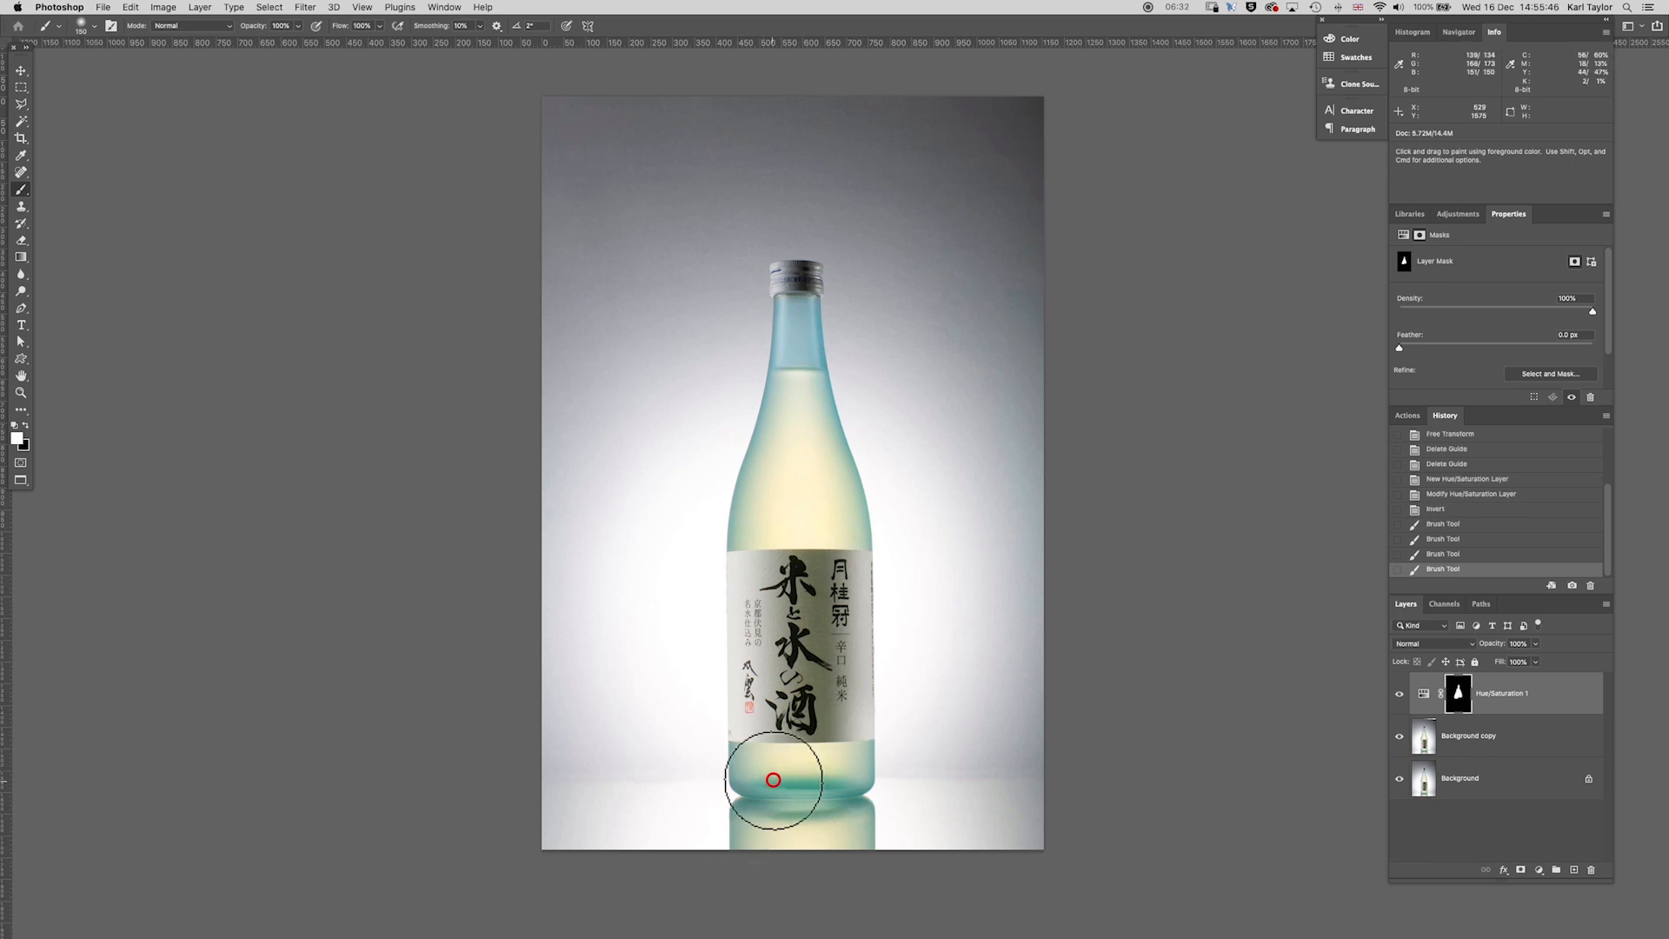
- Paint the Hue/Saturation mask over the bottle's base and its reflection, touch up the upper body, and check the mask overlay
mouse_move(807, 794)
mouse_down()
mouse_move(762, 803)
mouse_move(824, 760)
mouse_up()
drag(836, 825, 809, 822)
key(bracketright)
drag(788, 458, 805, 487)
key(backslash)
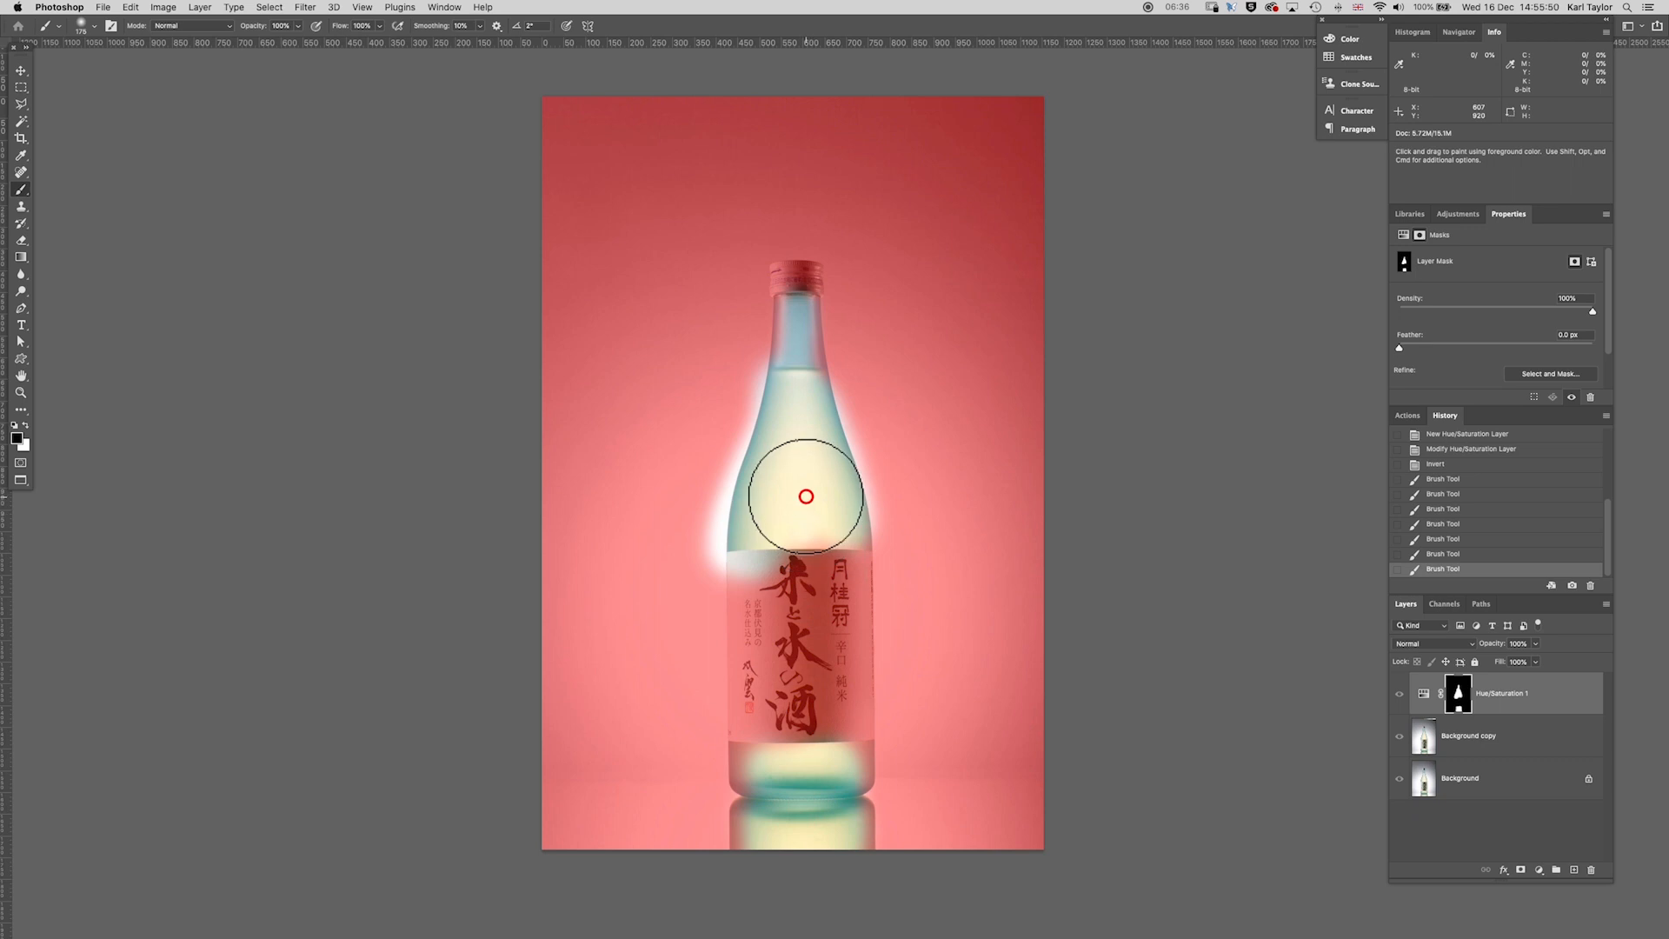
key(backslash)
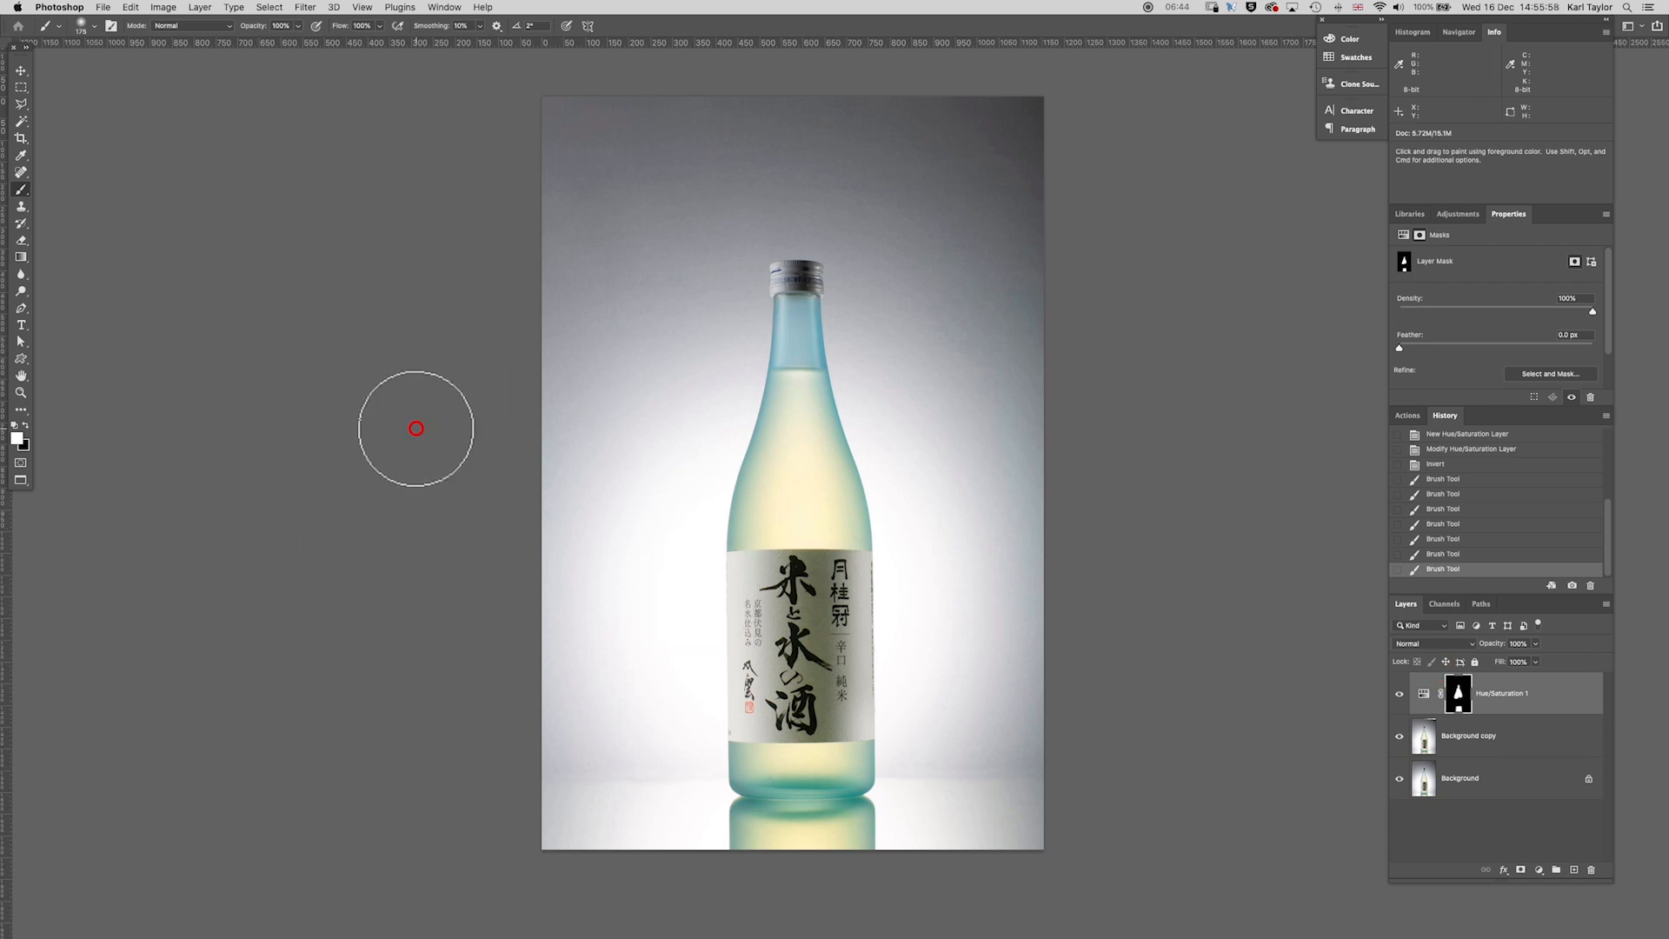
- Stamp all visible layers into a new layer and dodge its highlights at 2% exposure with a large brush down the bottle's centre
key(super+alt+shift+e)
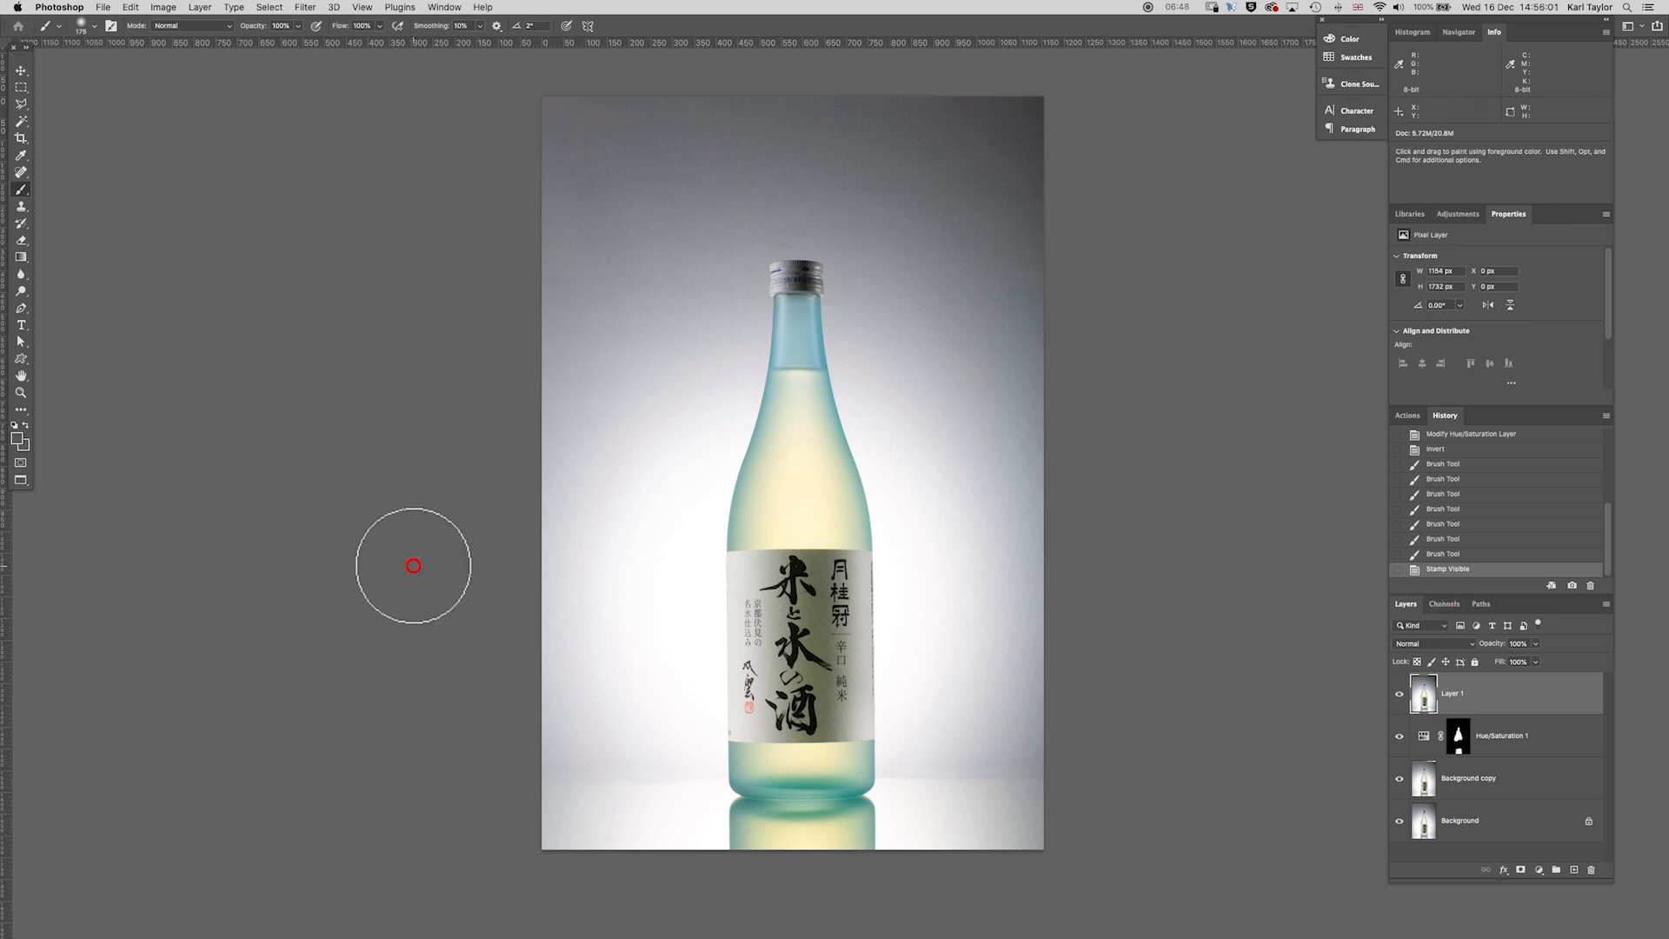
click(22, 291)
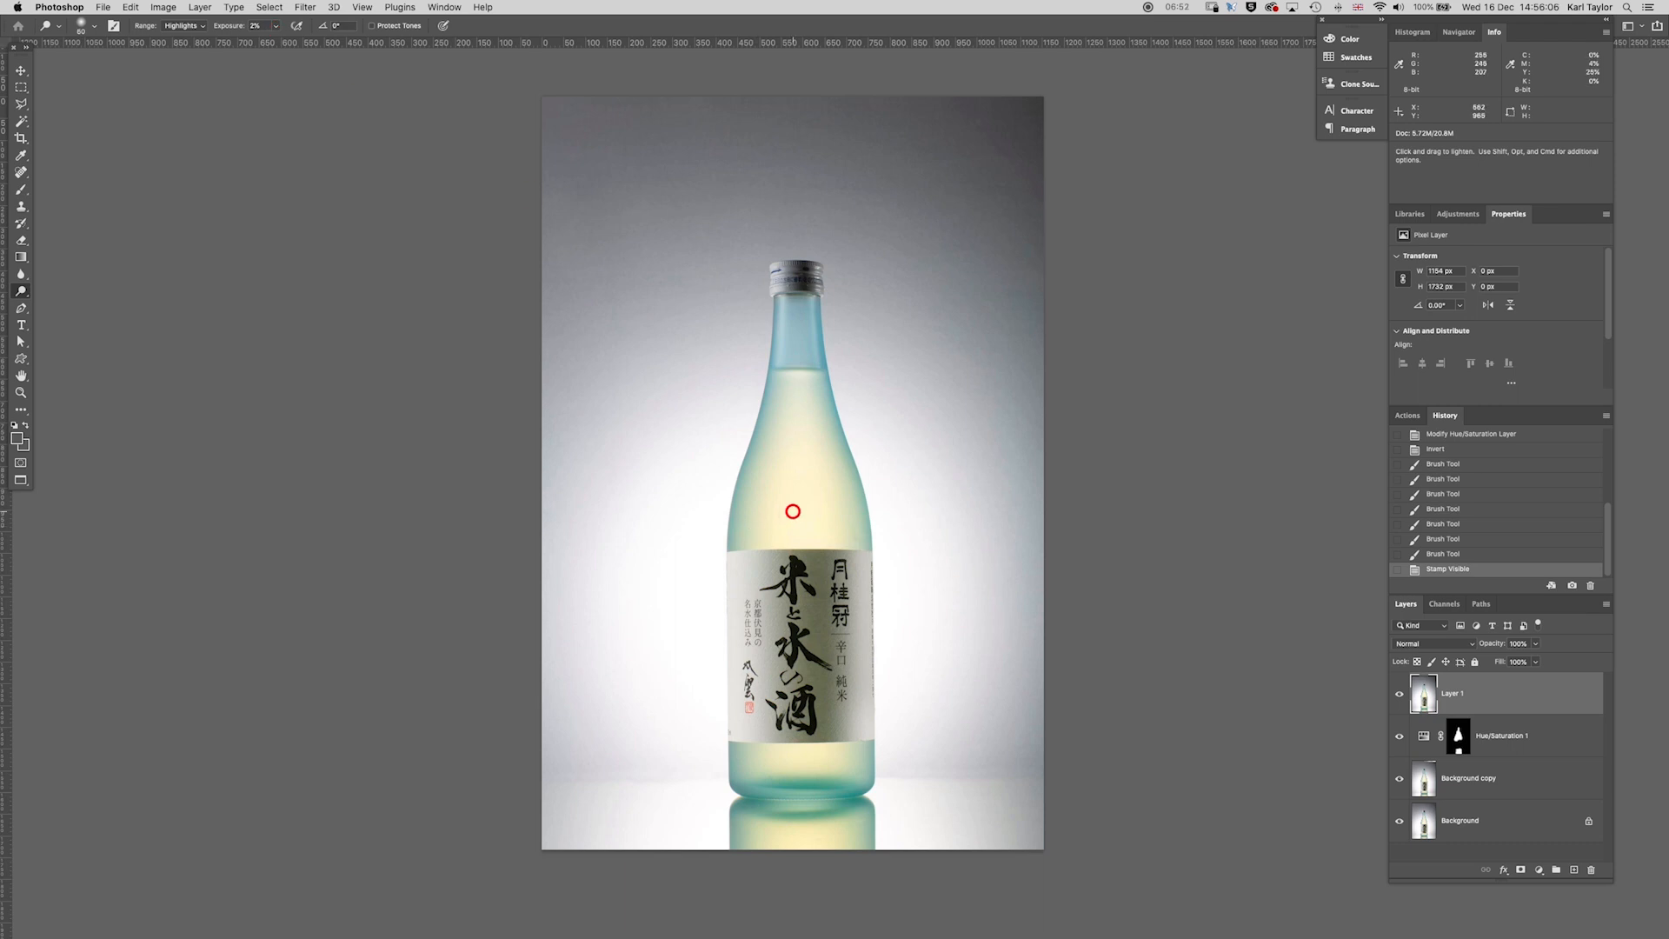
key(bracketright)
key(bracketright)
key(bracketright)
key(bracketright)
key(bracketright)
key(bracketright)
key(bracketright)
drag(793, 499, 822, 557)
mouse_move(817, 566)
mouse_down()
mouse_move(798, 601)
mouse_move(800, 764)
mouse_move(776, 738)
mouse_move(813, 746)
mouse_move(774, 727)
mouse_up()
key(bracketleft)
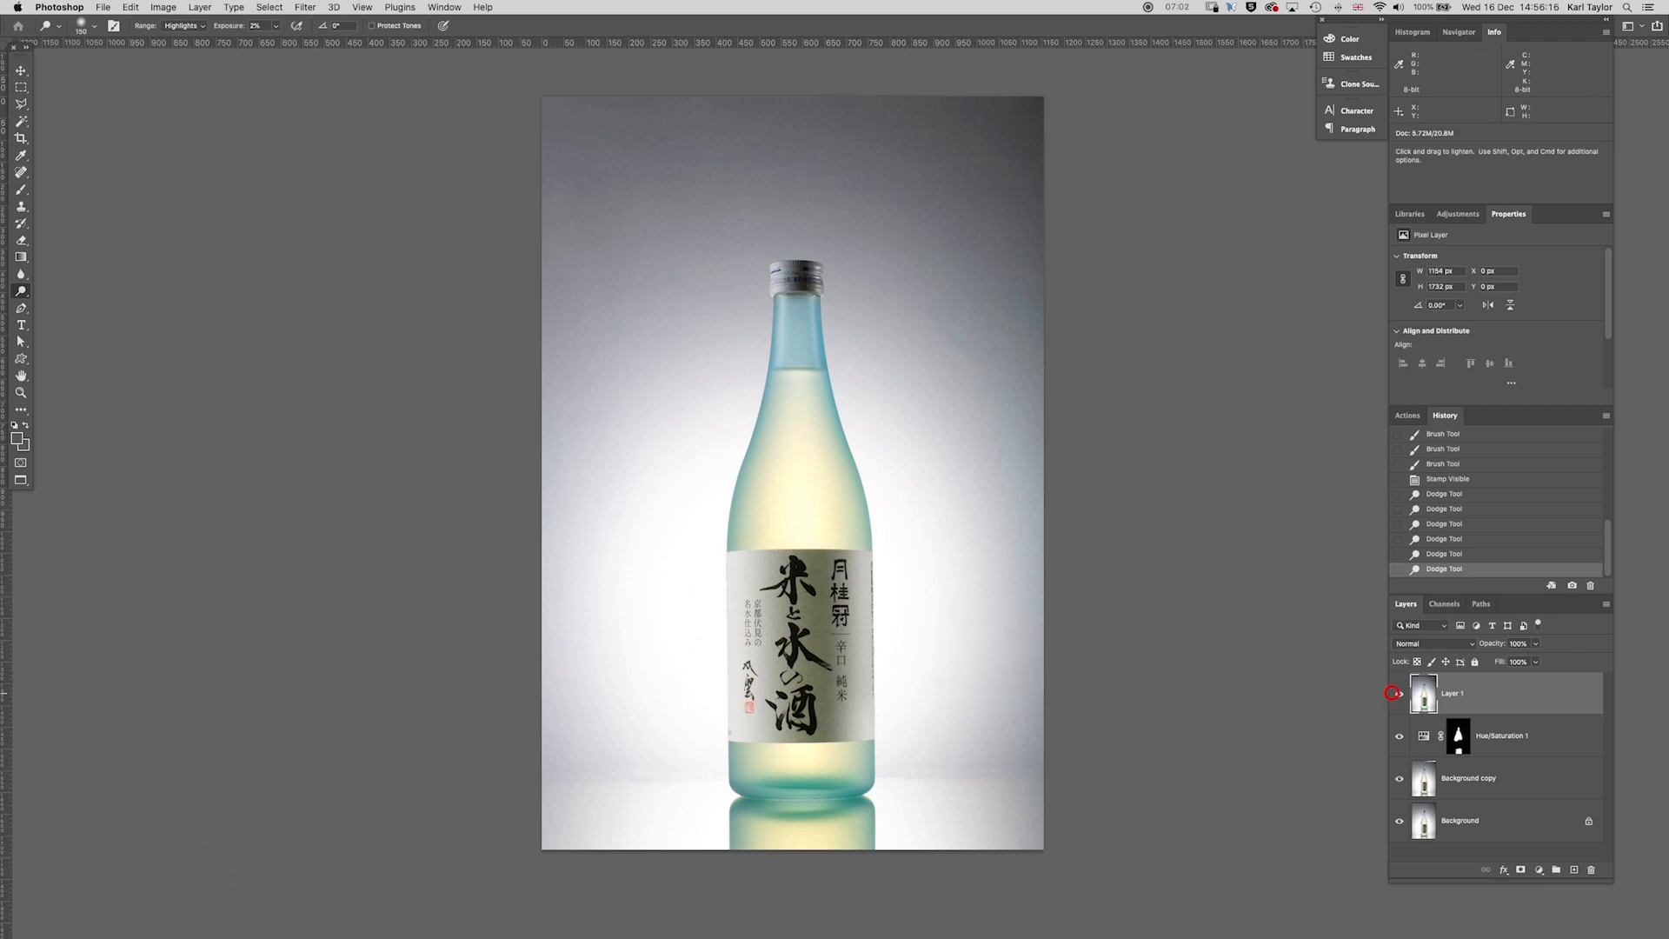
- Dodge the midtones along the centre of the bottle's label with a smaller brush
click(182, 25)
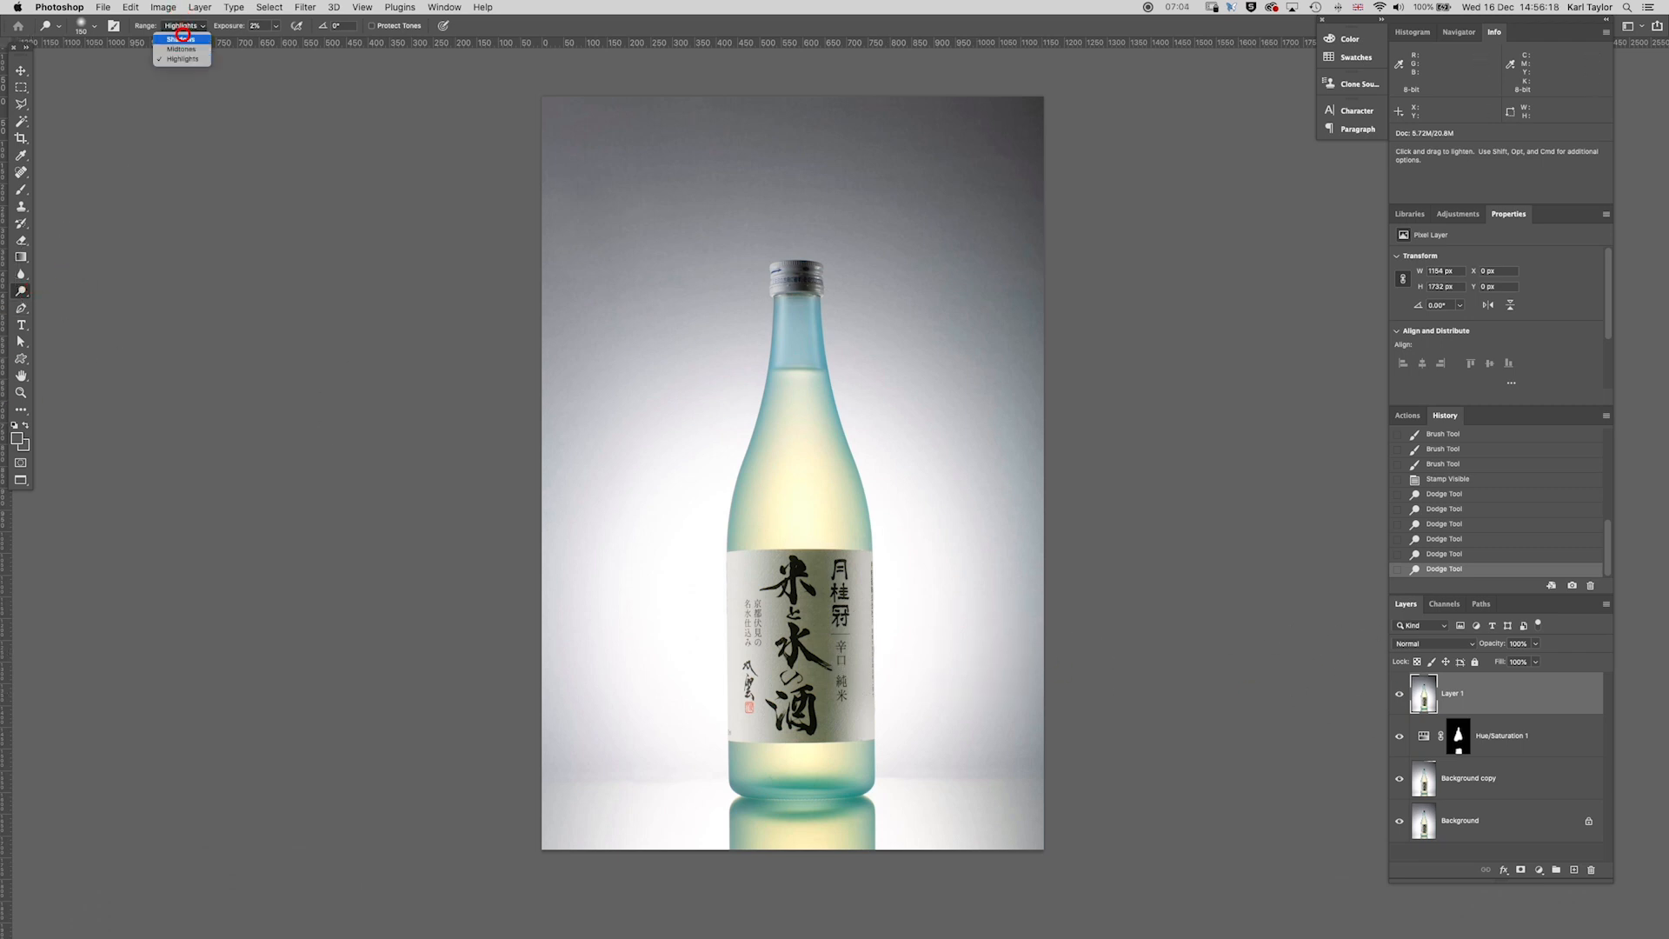
click(180, 40)
key(bracketleft)
drag(797, 580, 797, 710)
key(bracketleft)
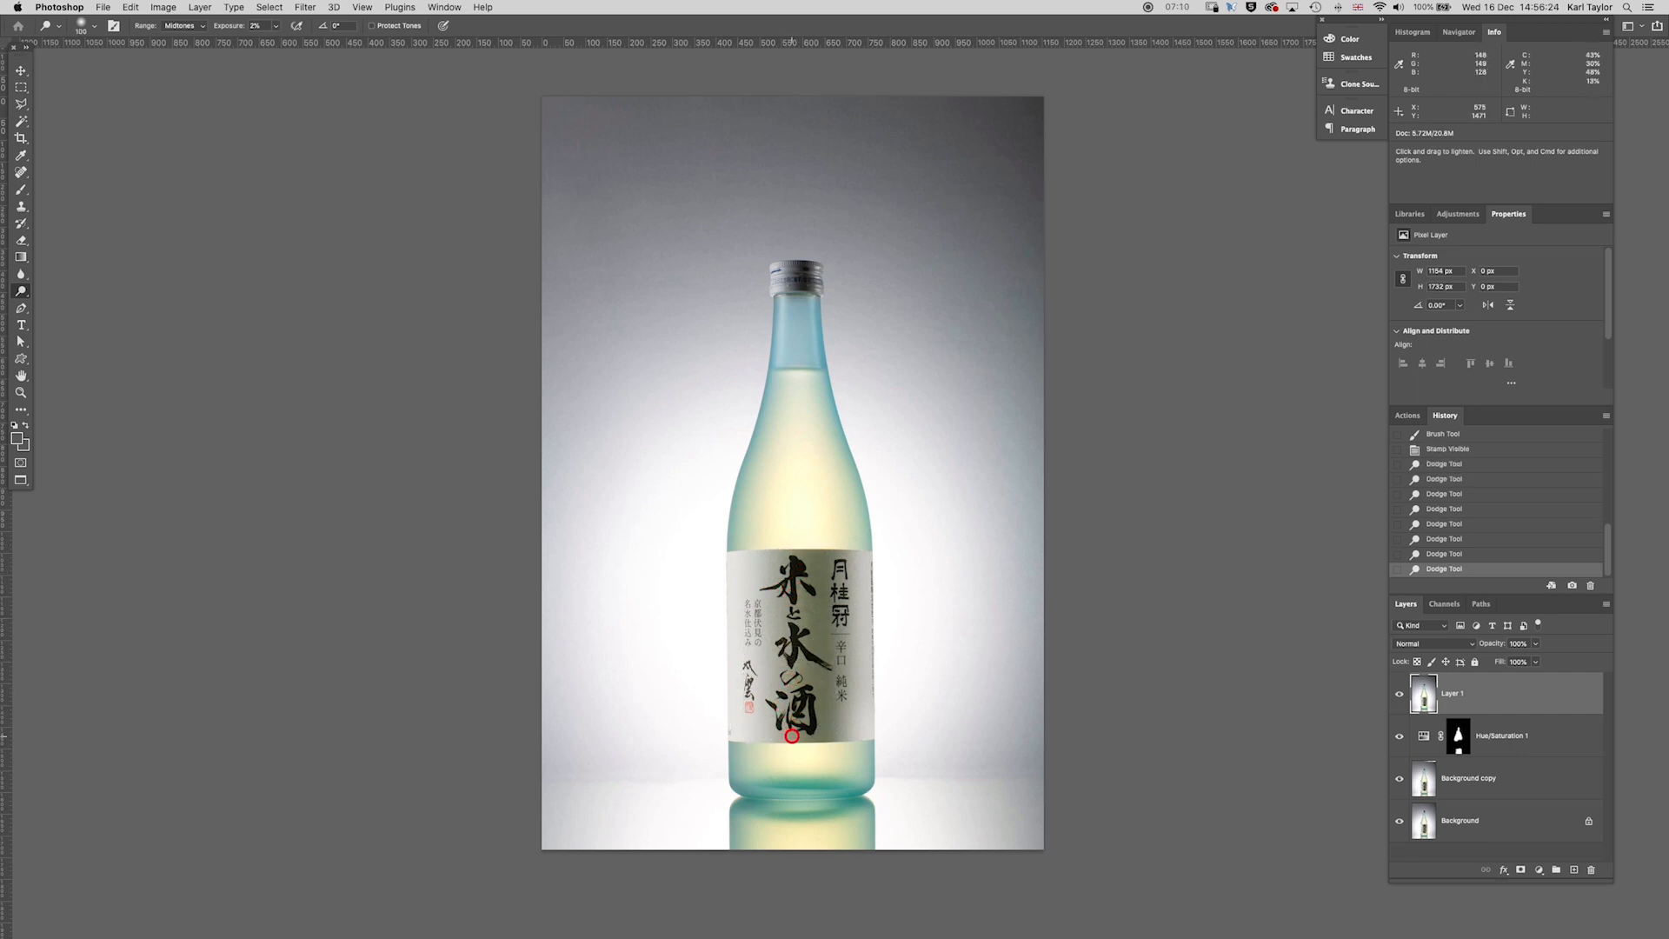
click(791, 571)
- Delete the Hue/Saturation 1 and Background copy layers and make Layer 1 active
click(1539, 746)
shift+click(1519, 765)
key(BackSpace)
click(1468, 684)
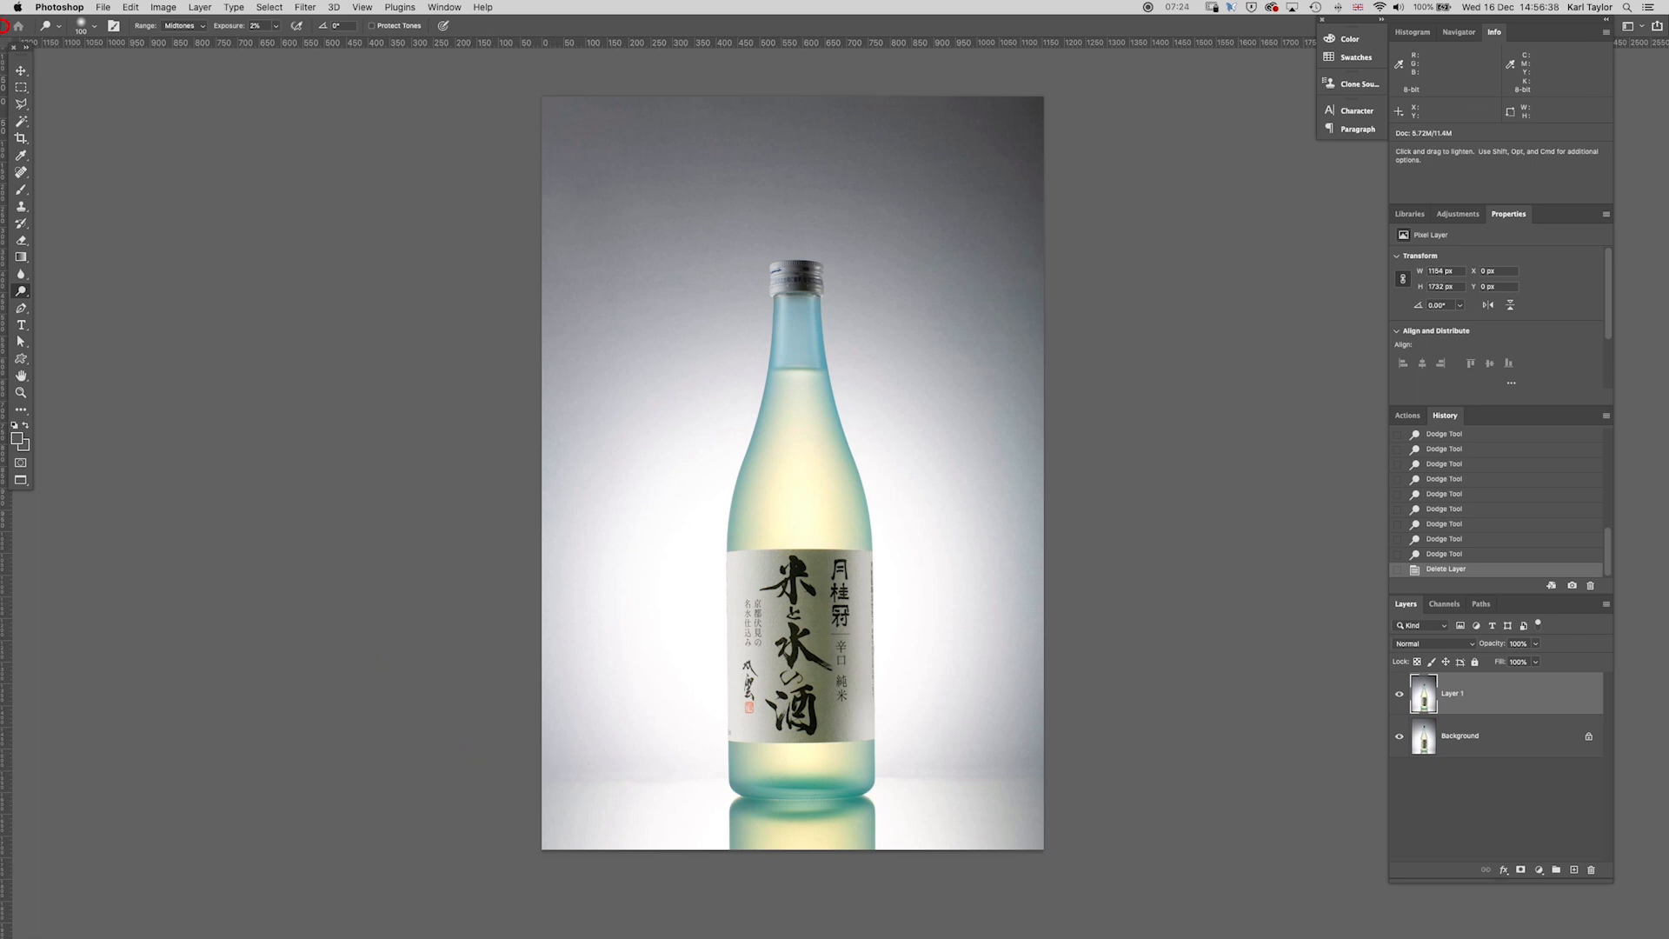
- Outline the whole bottle and its reflection with a Polygonal Lasso selection set slightly outside the glass edges
click(21, 103)
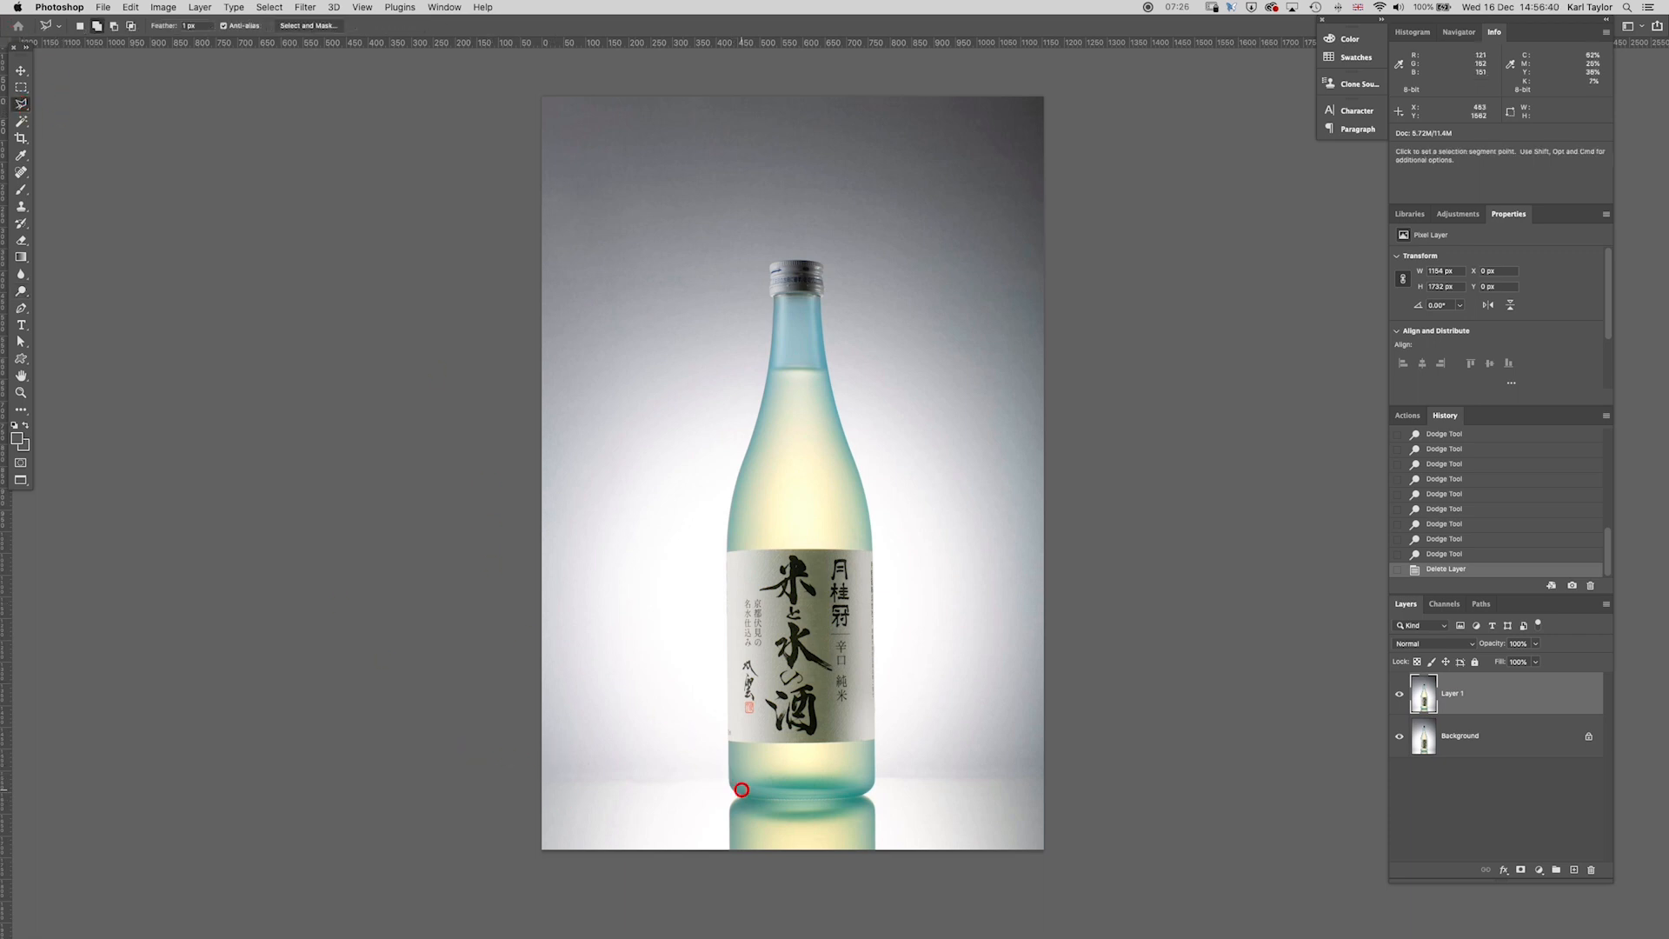
click(725, 852)
click(724, 790)
click(721, 574)
click(726, 511)
click(740, 449)
click(755, 407)
click(765, 332)
click(764, 259)
click(779, 255)
click(816, 255)
click(827, 263)
click(825, 323)
click(829, 356)
click(853, 431)
click(875, 502)
click(878, 595)
click(879, 721)
click(878, 886)
click(725, 853)
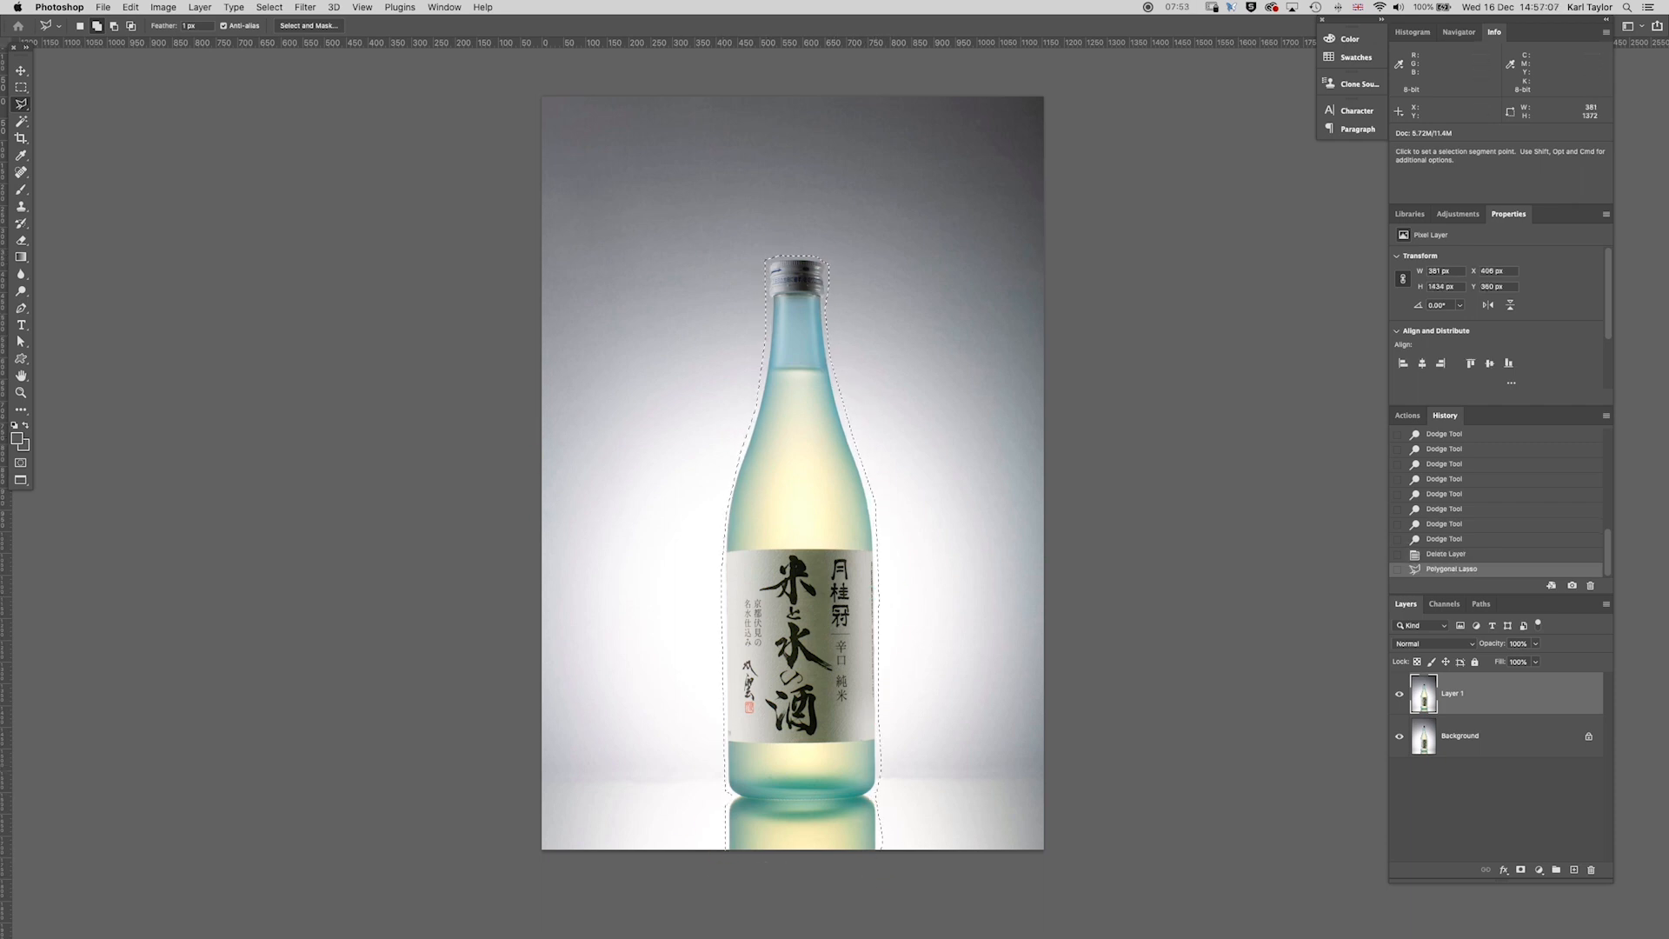
- Invert the selection to take in the backdrop and copy it to a new layer
click(281, 7)
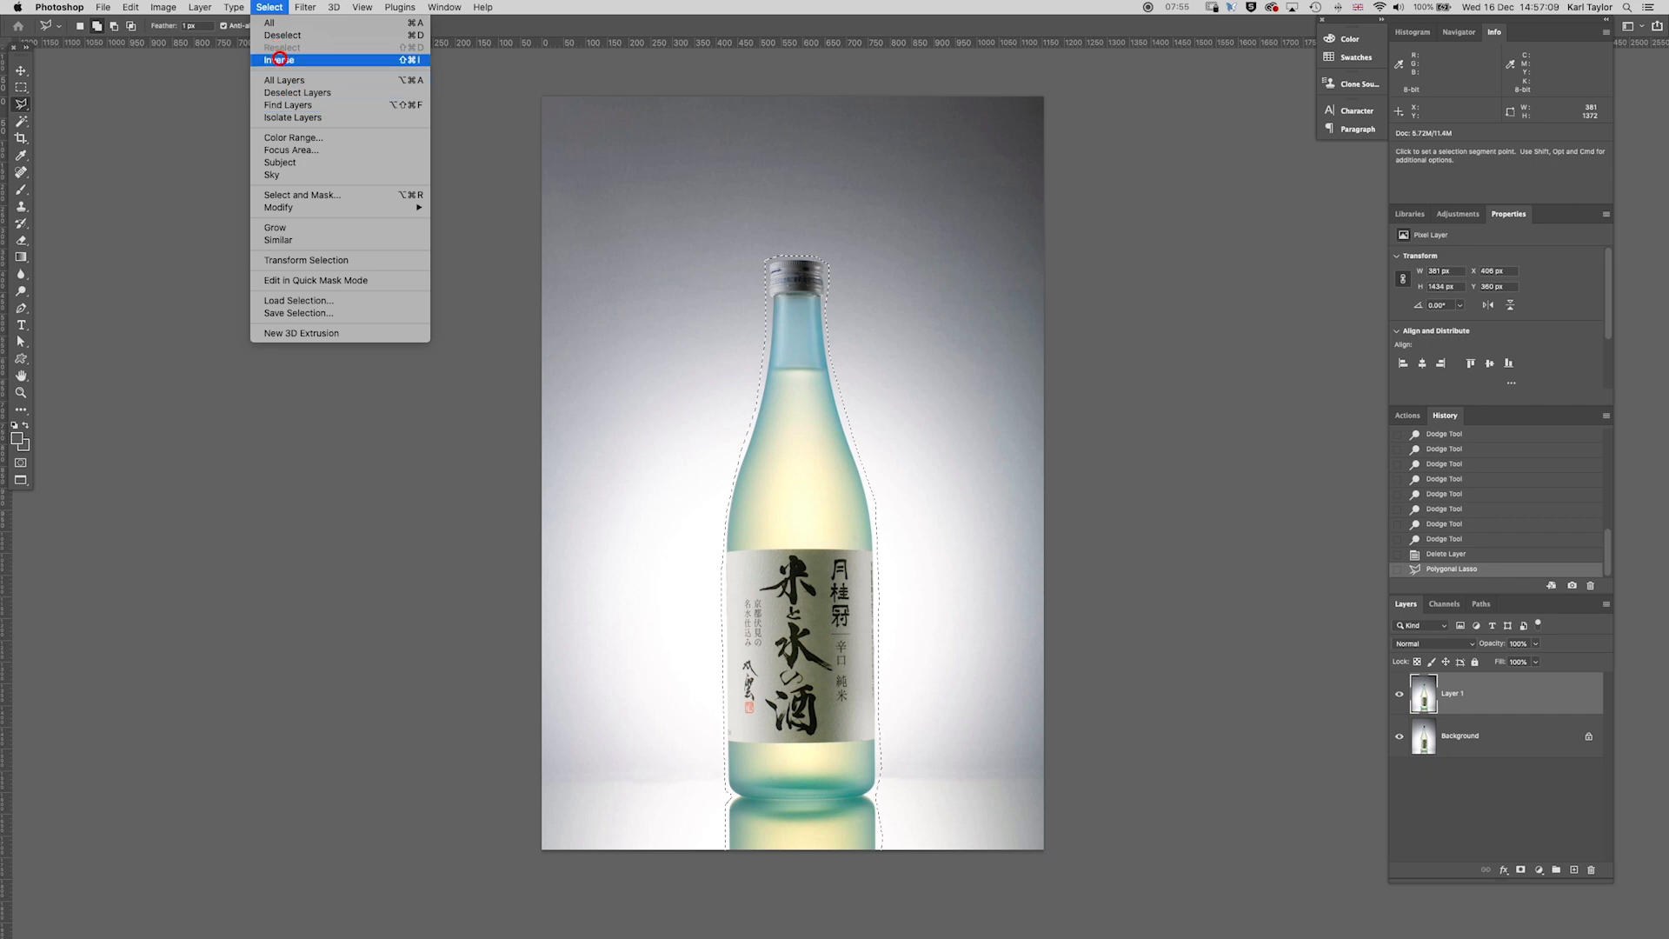
click(280, 59)
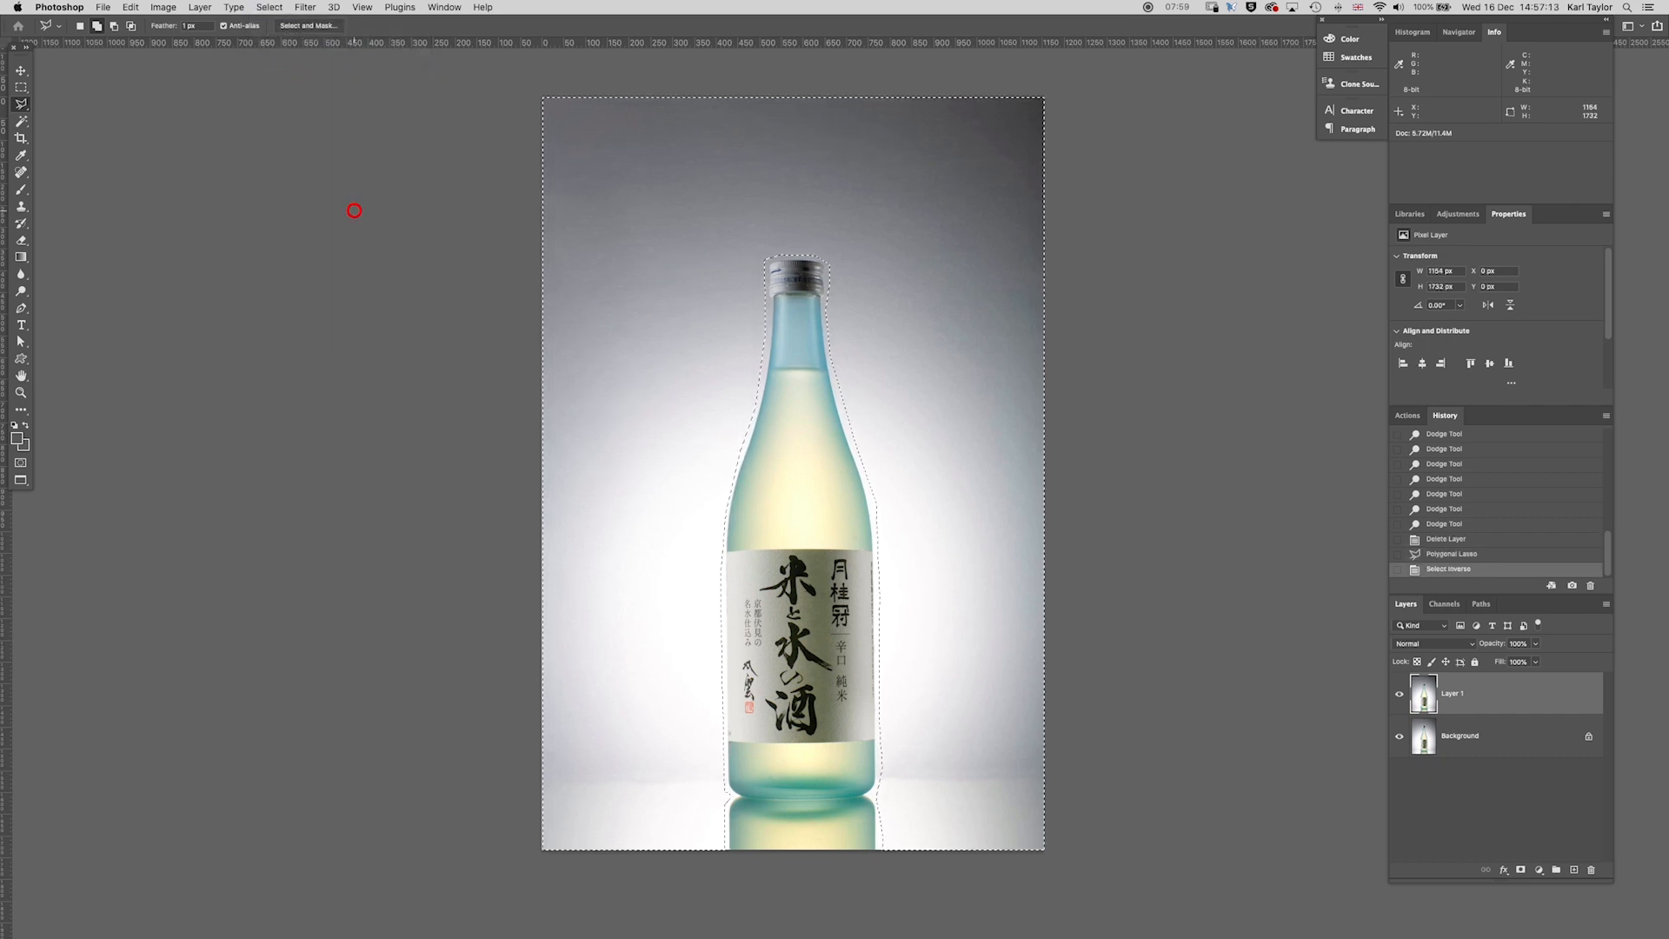
key(super+j)
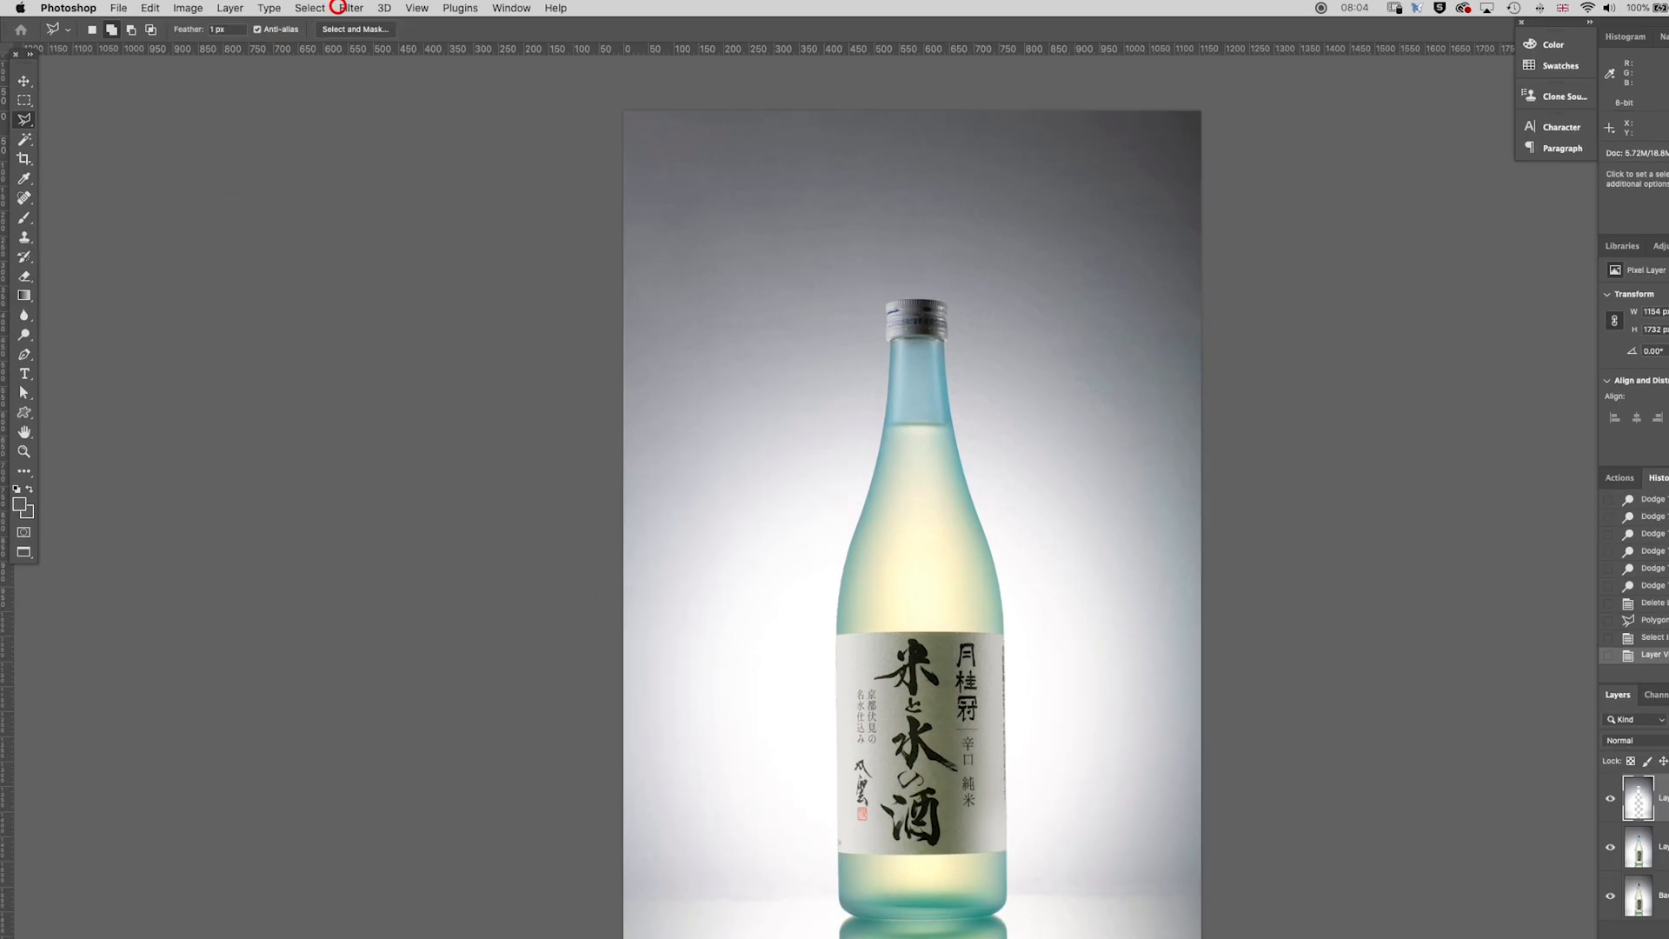
- Apply a strong Gaussian Blur to the copied backdrop layer to smooth its gradient
click(306, 8)
mouse_move(351, 181)
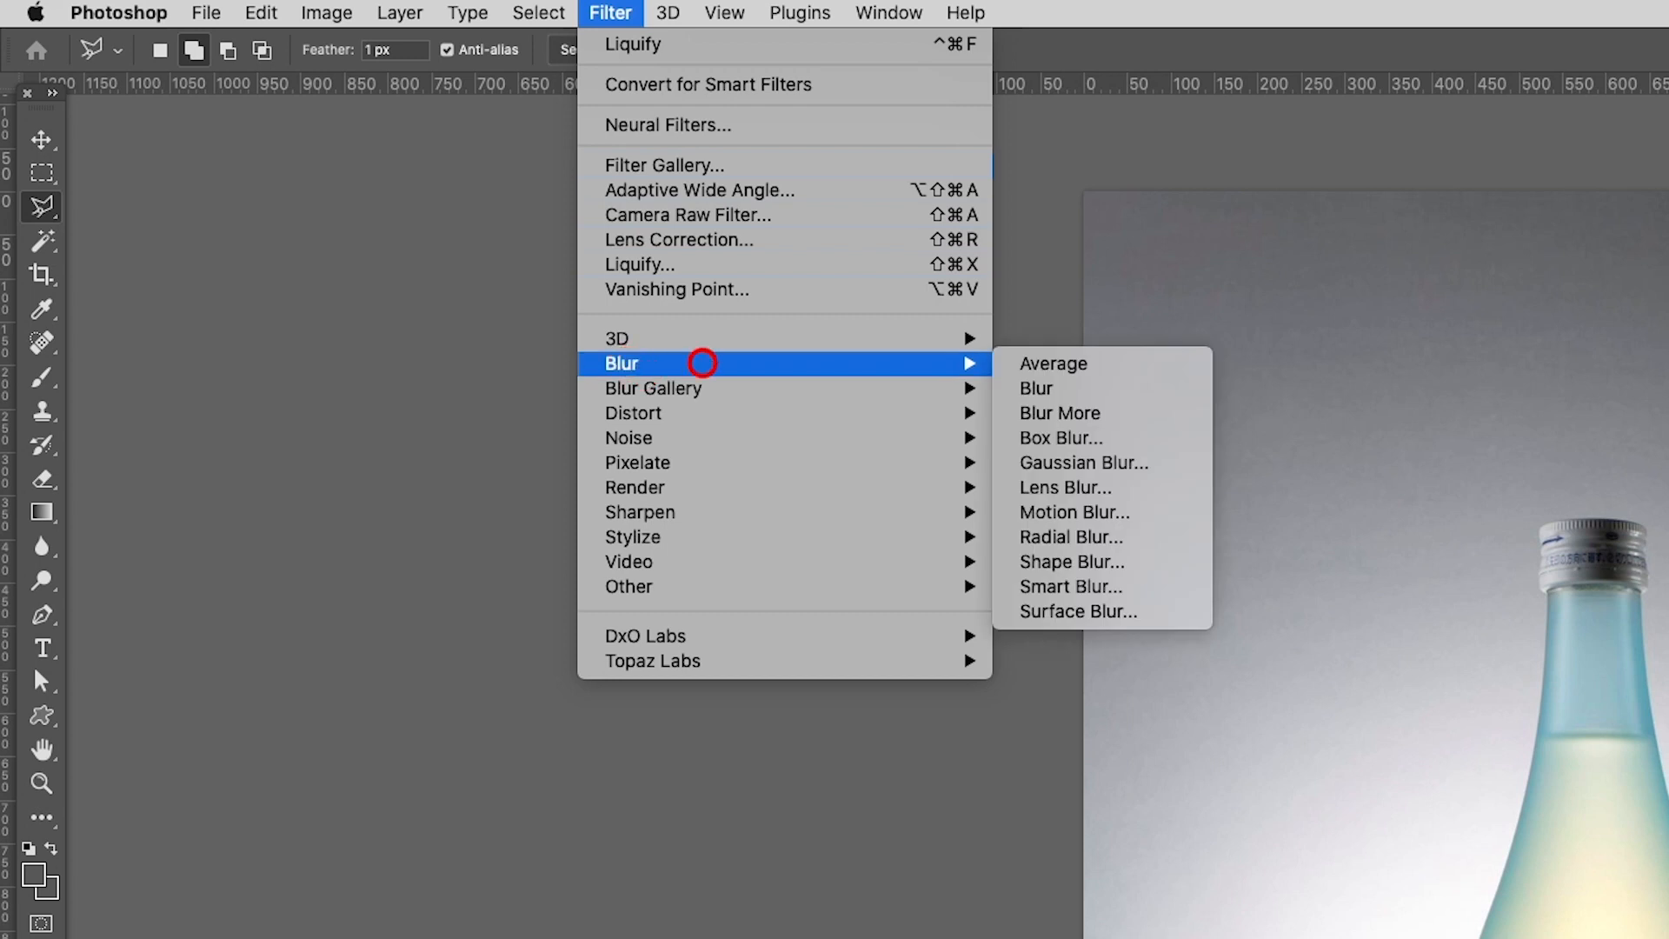
click(1060, 462)
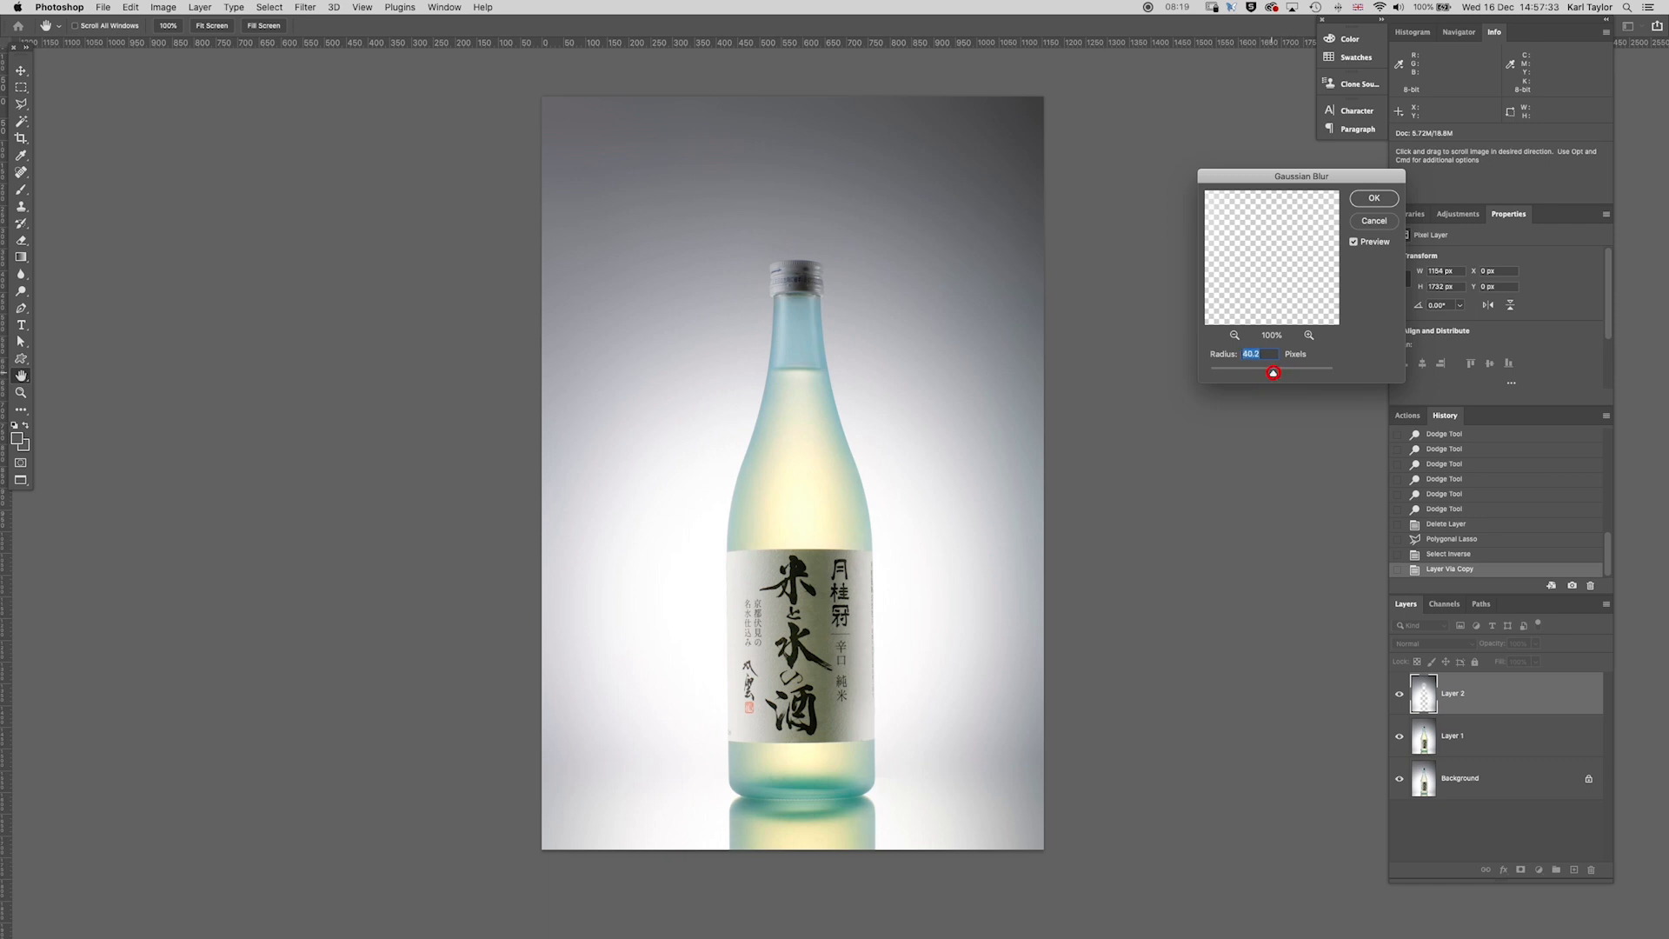
drag(1275, 373, 1270, 371)
click(1372, 198)
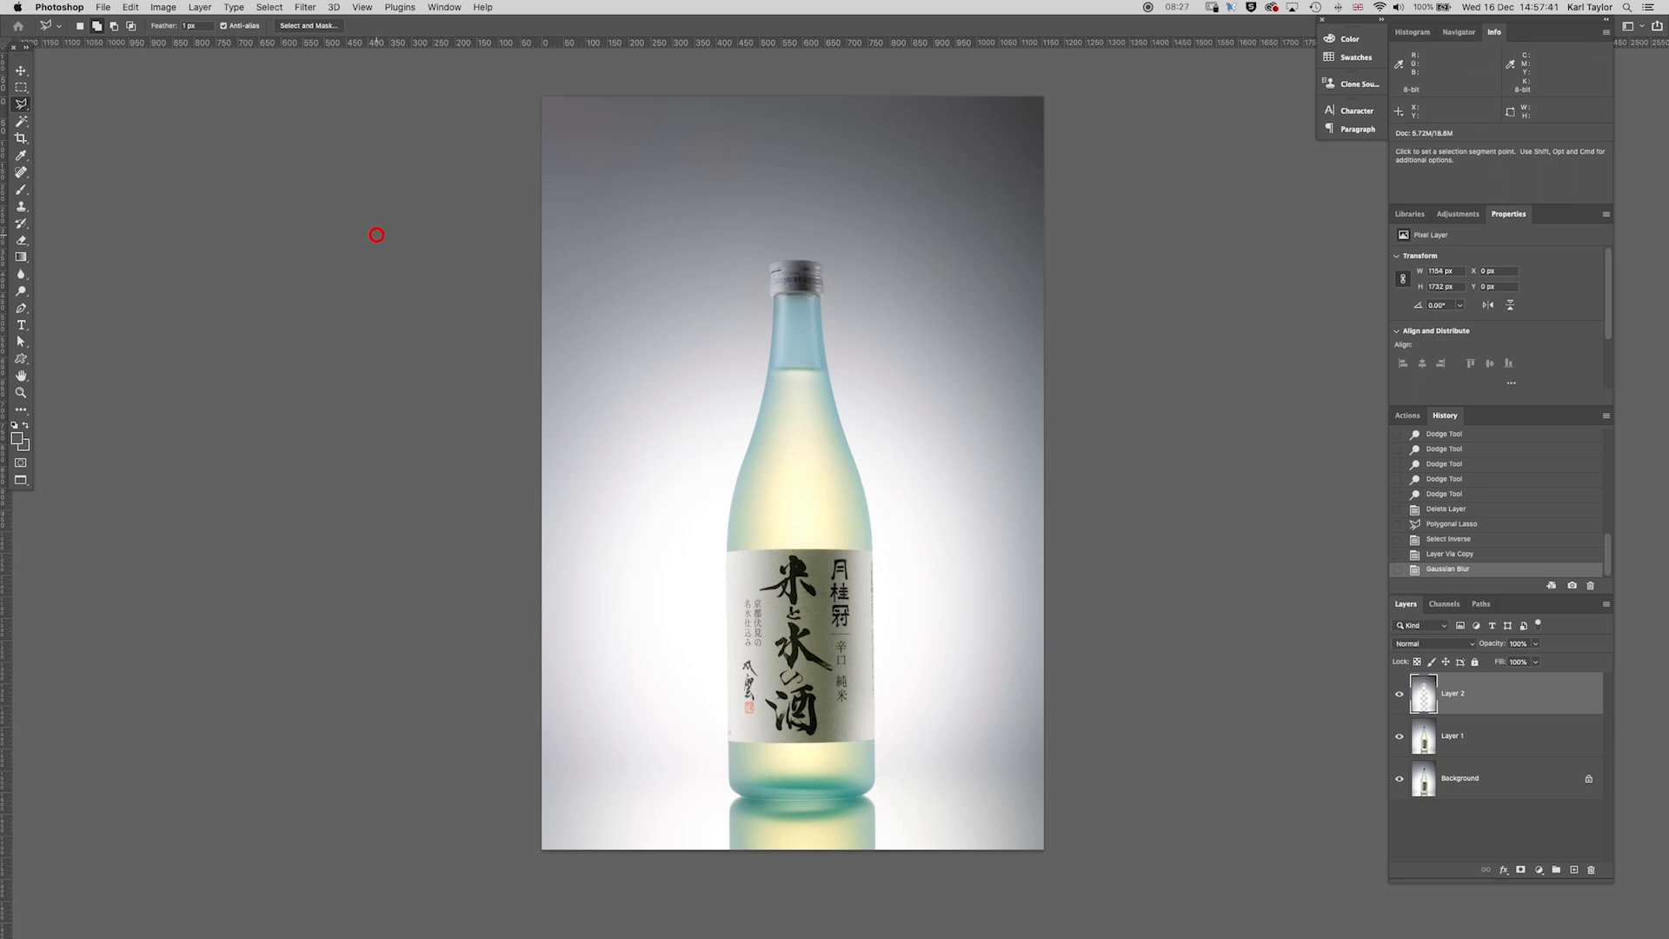
- Apply the Add Noise filter to the blurred backdrop layer with the dialog's existing settings
click(262, 12)
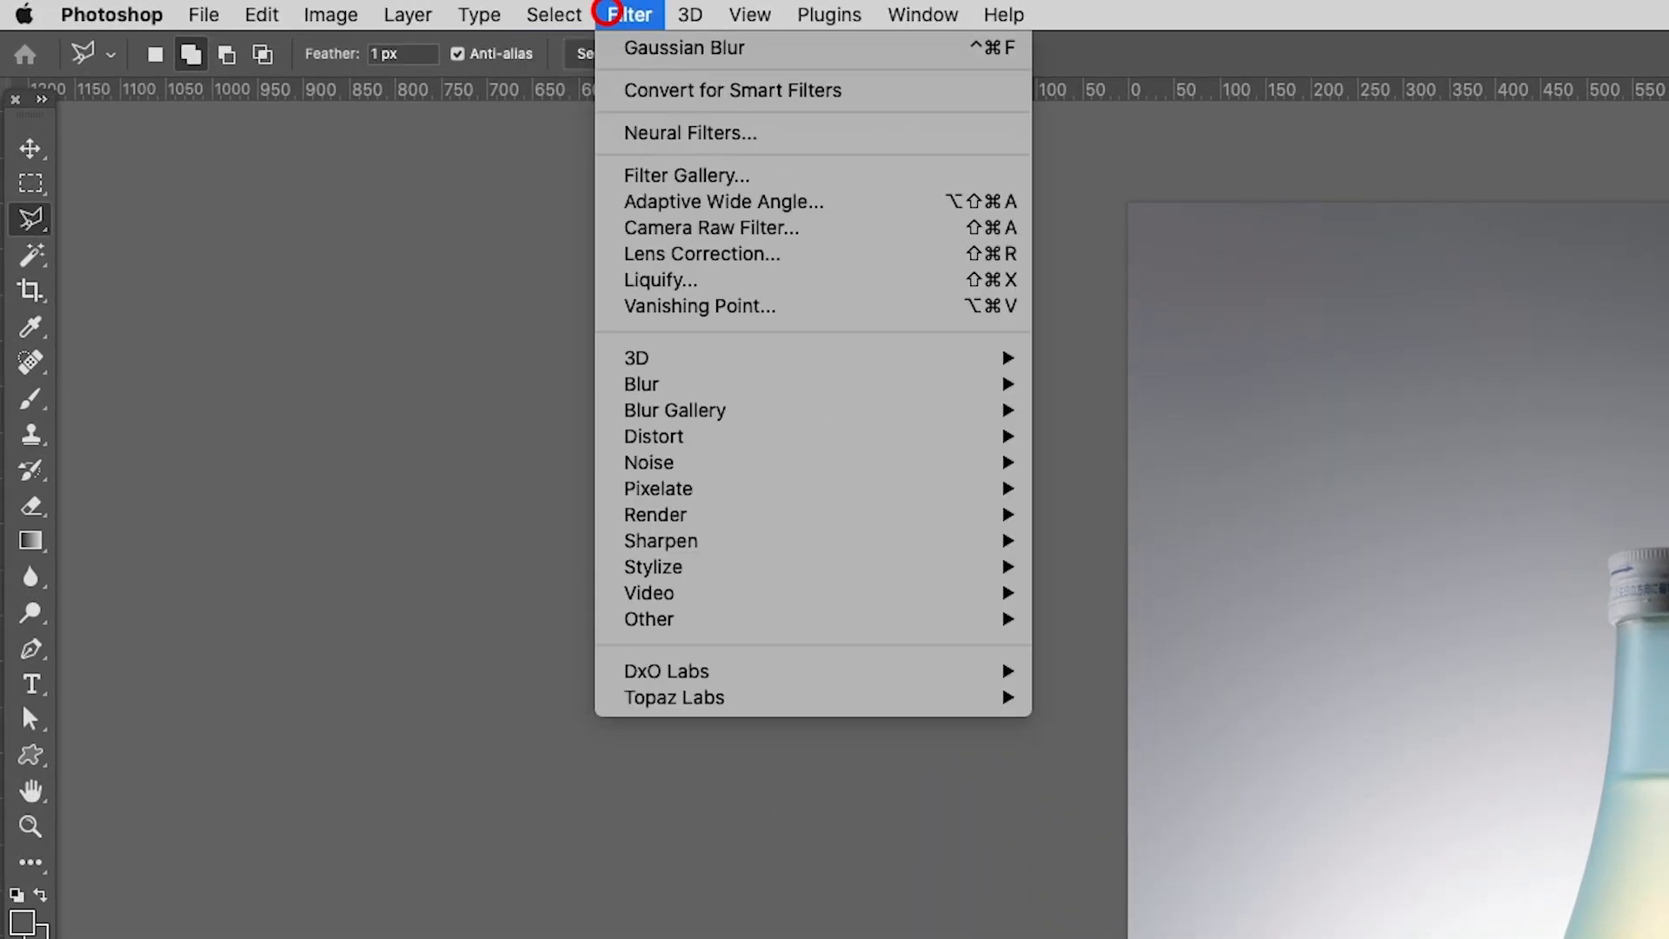
mouse_move(342, 220)
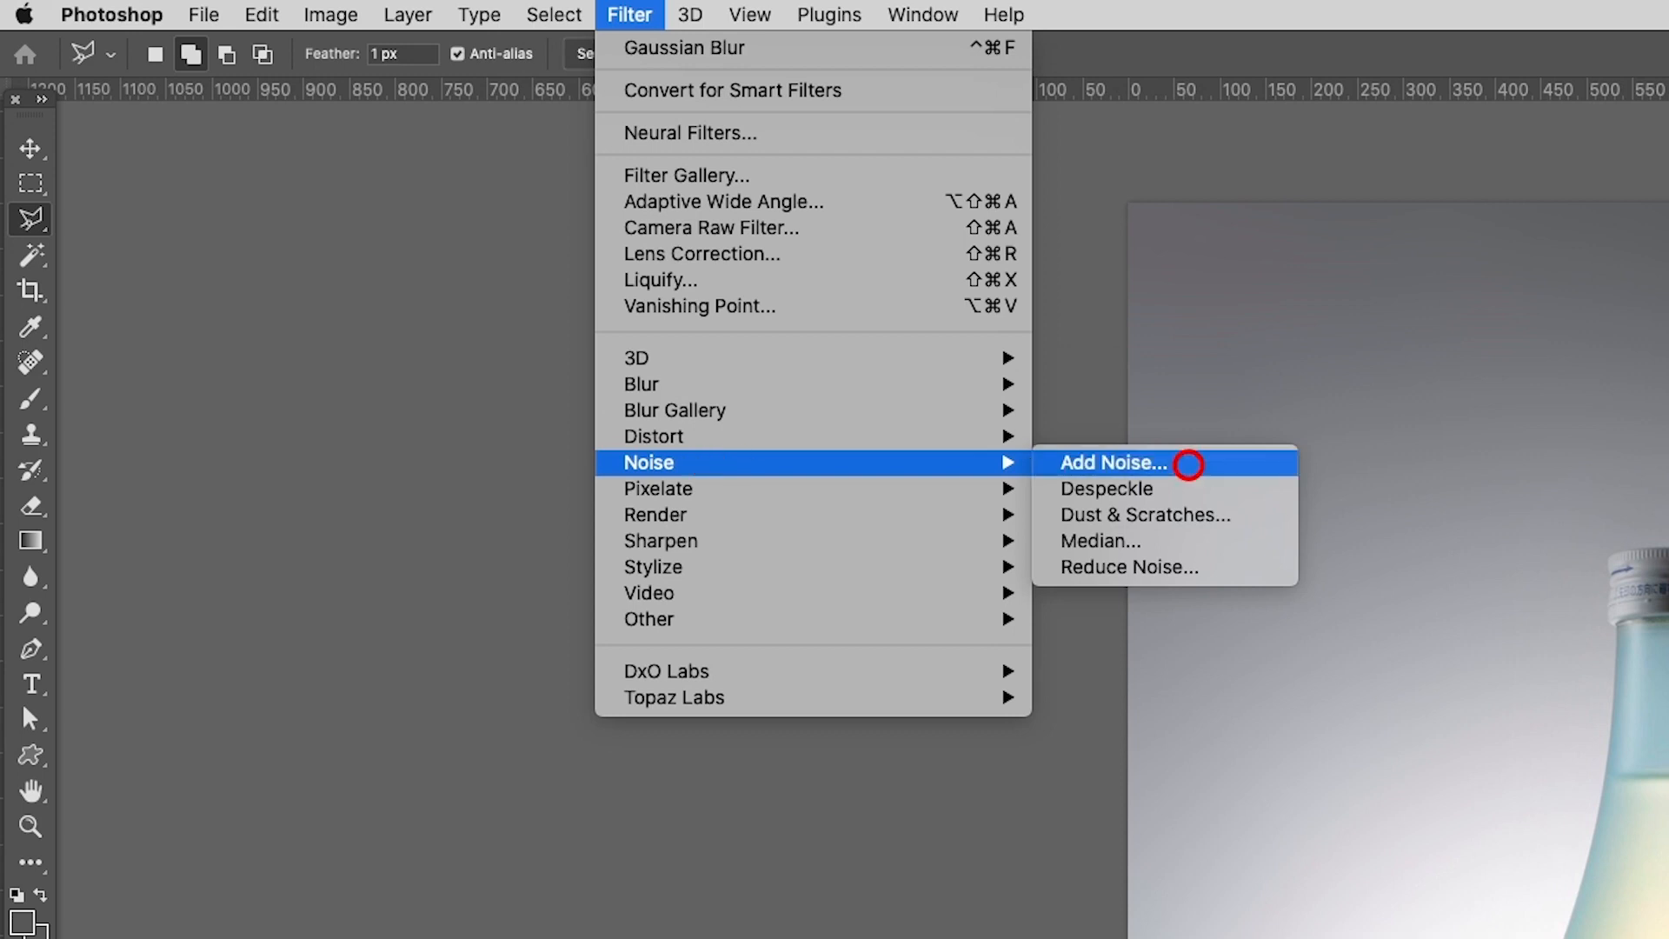
click(1191, 462)
key(Return)
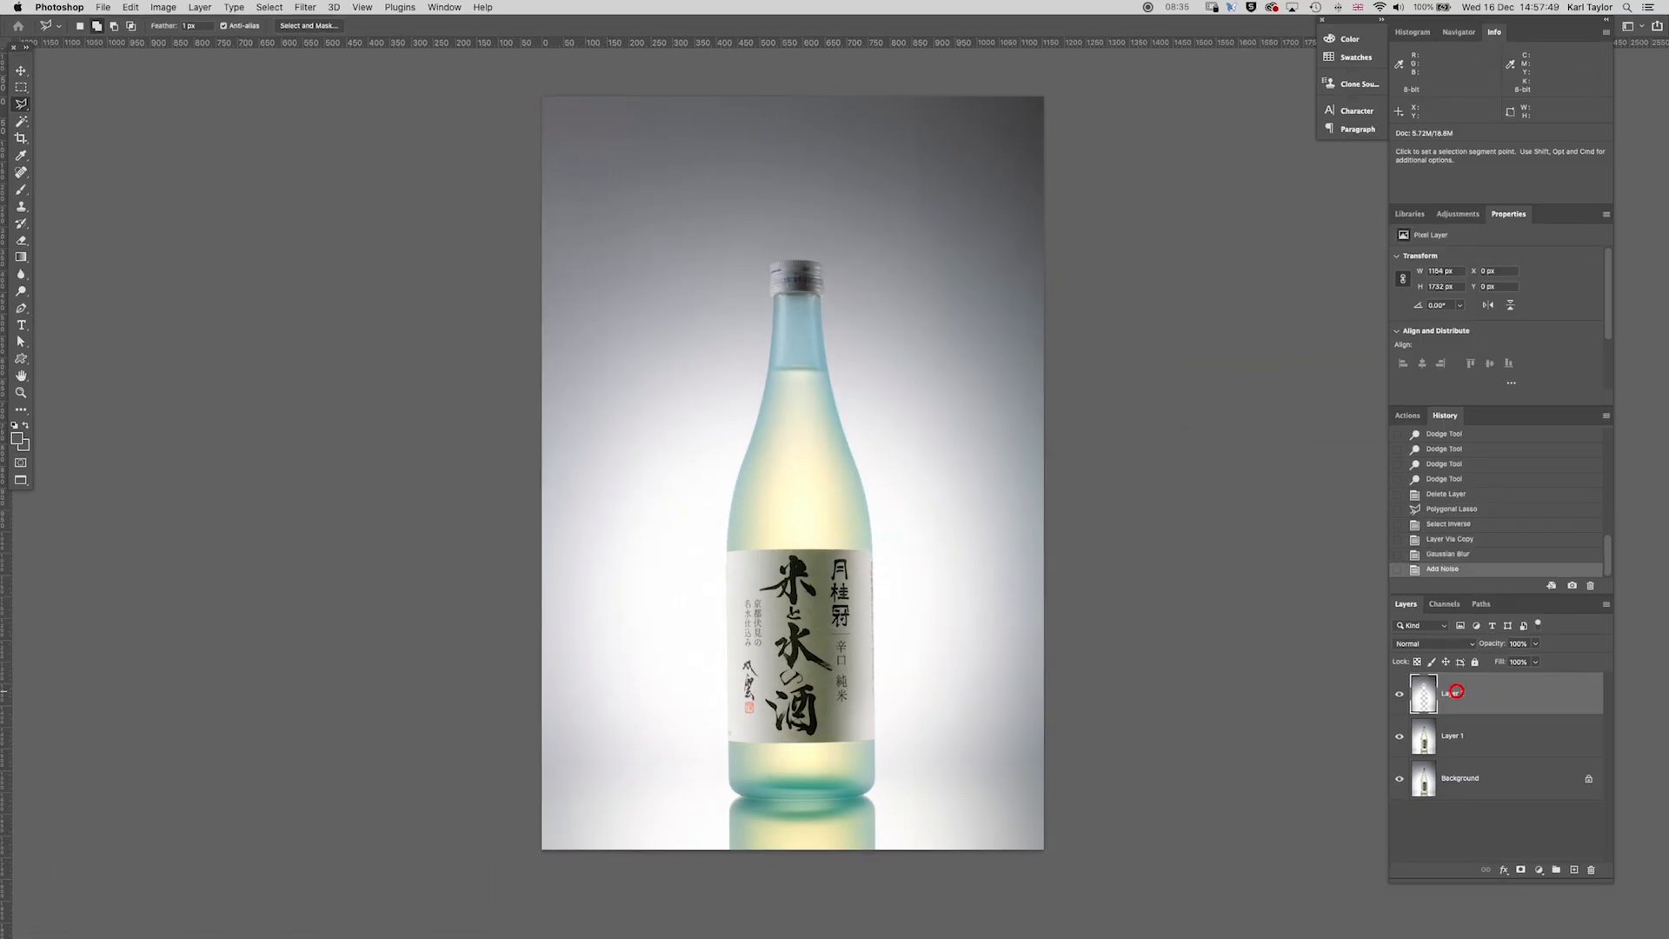
- Compare the backdrop with and without the blurred Layer 2 by toggling its visibility repeatedly
click(1400, 695)
click(1399, 695)
click(1400, 695)
click(1399, 694)
click(1399, 695)
click(1399, 695)
click(1399, 694)
click(1400, 695)
click(1400, 695)
click(1400, 694)
- Add a layer mask to Layer 2, try painting black along the bottle's edges with a smaller brush, and revert the brush stroke
click(1520, 871)
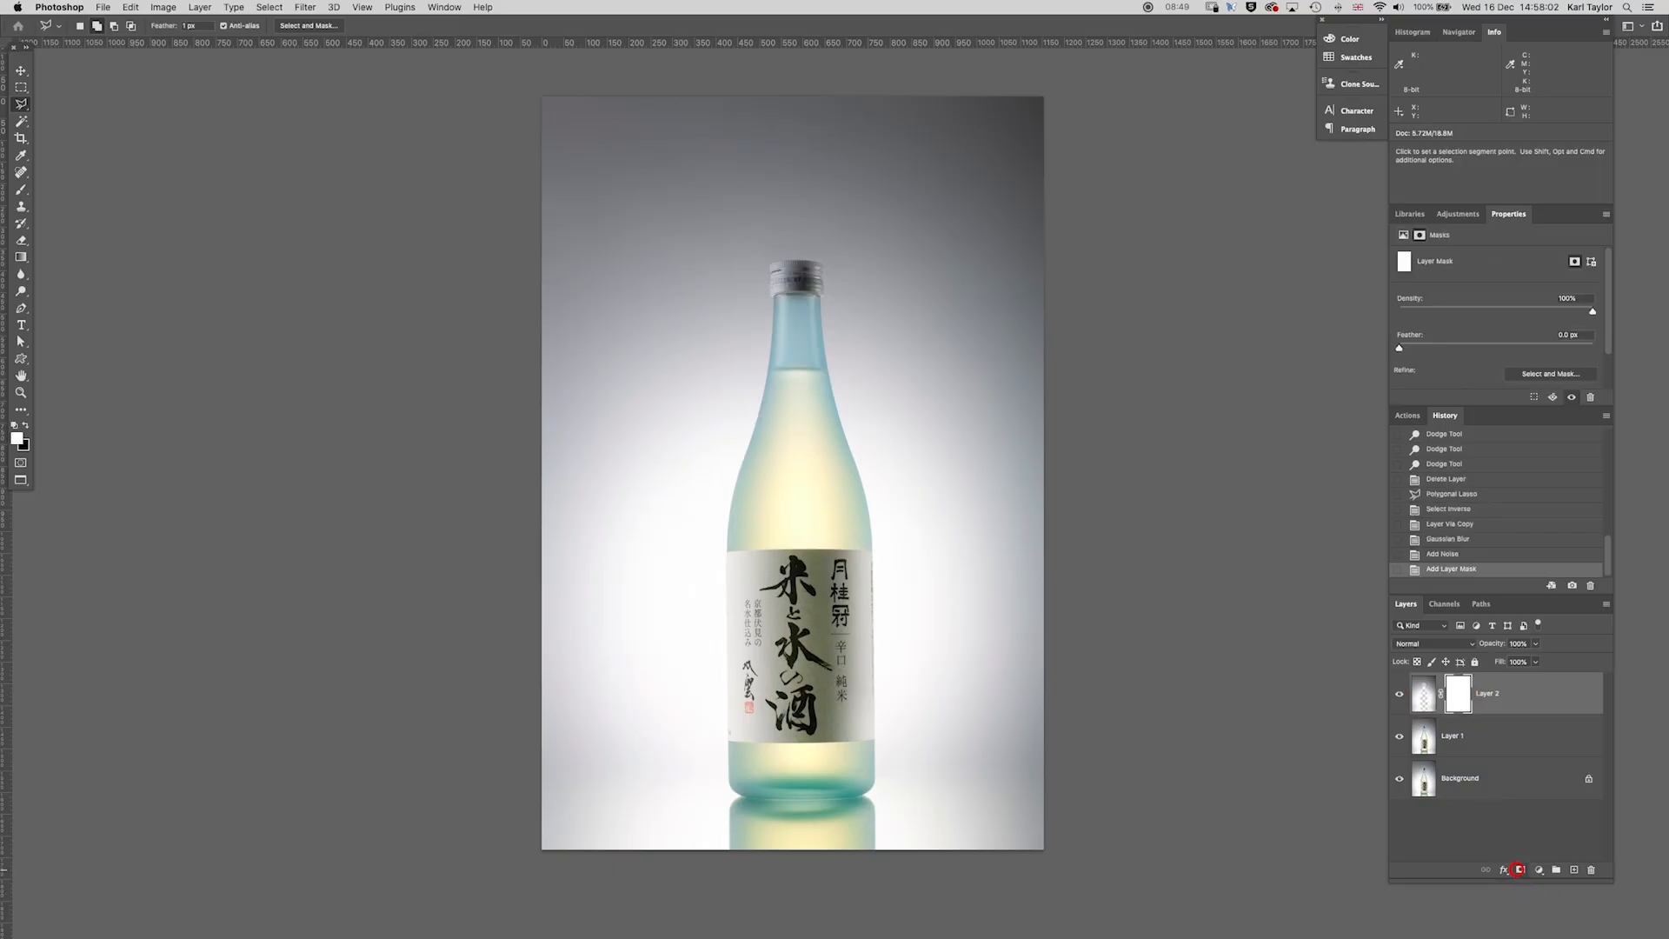
key(b)
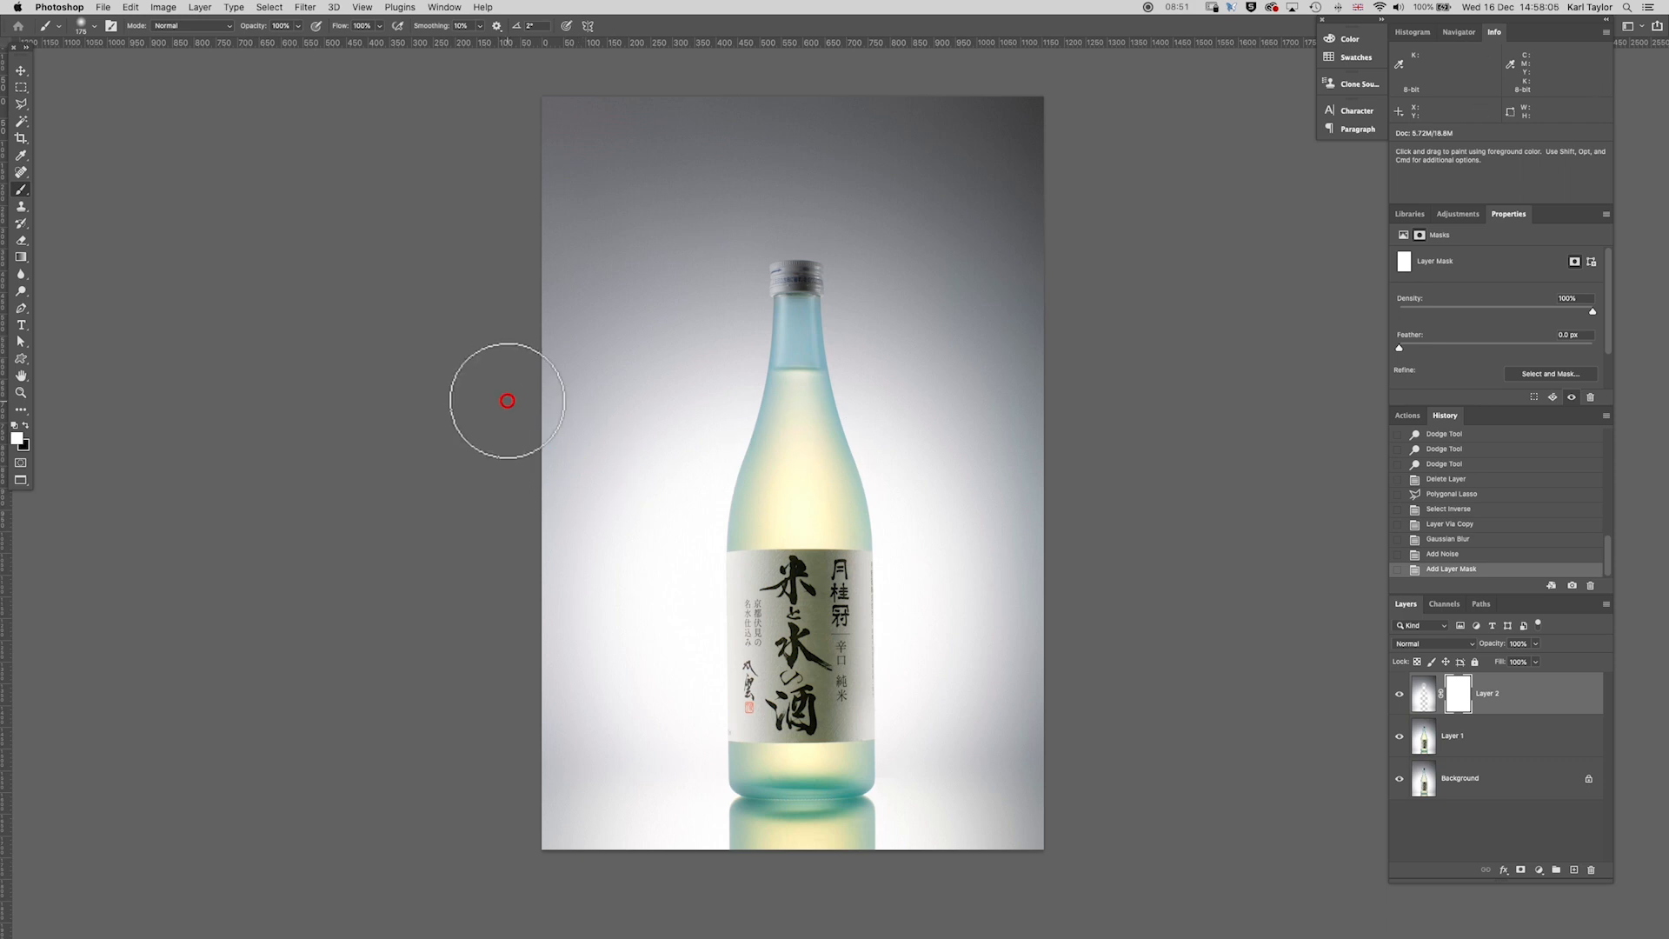
key(x)
key(bracketleft)
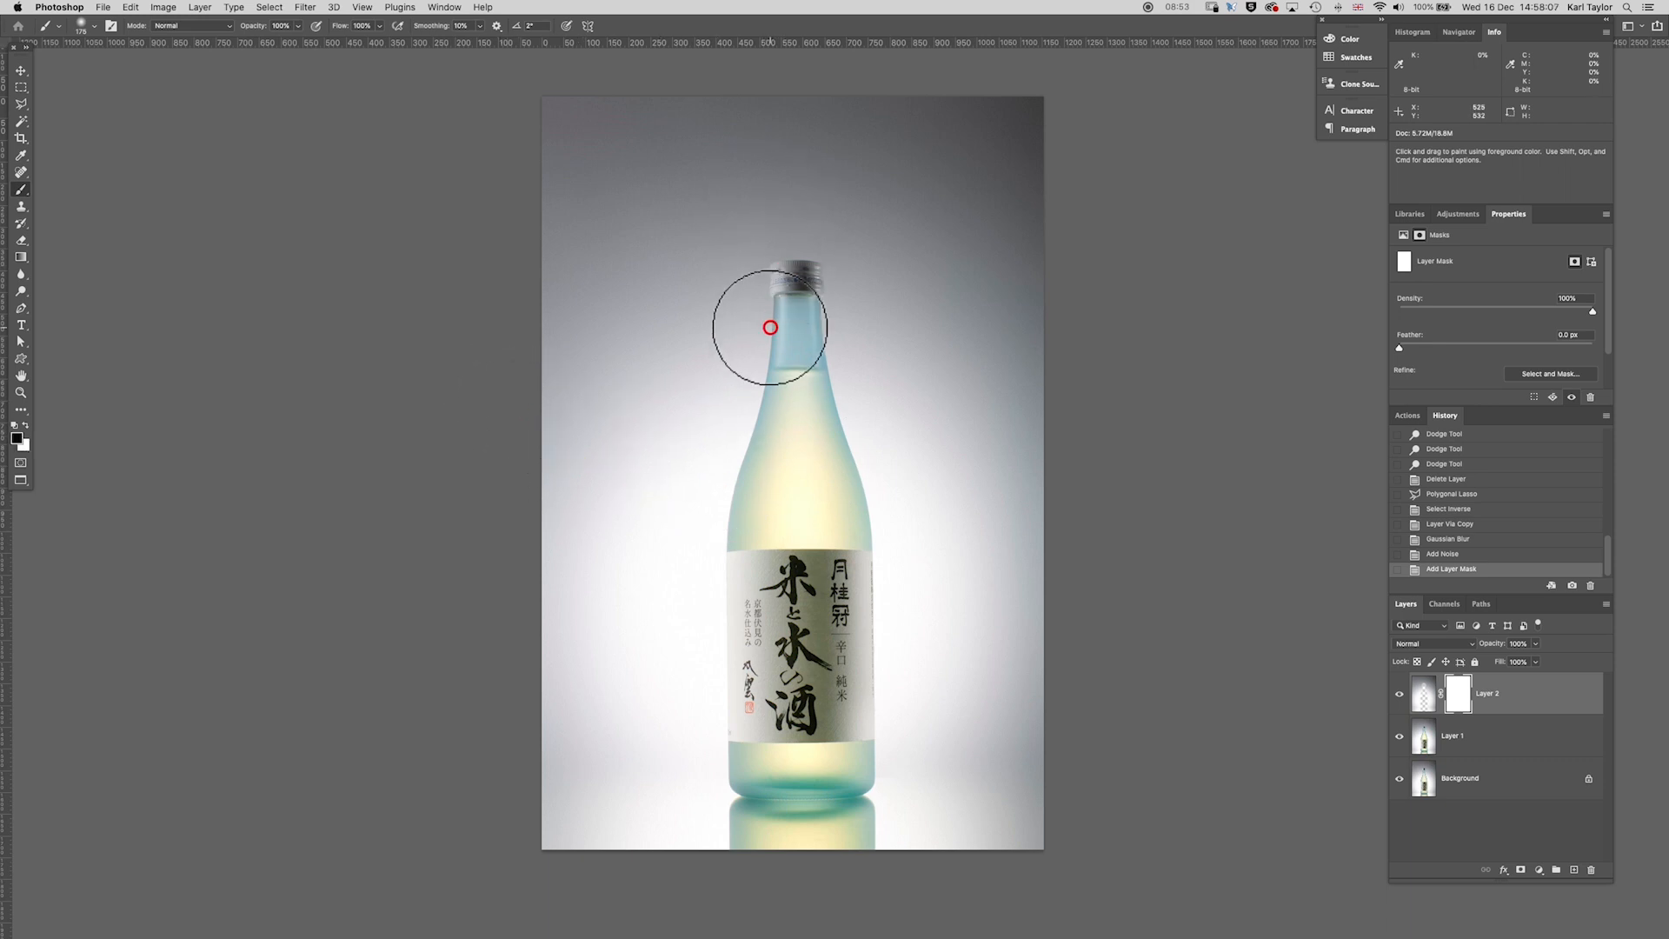
key(bracketleft)
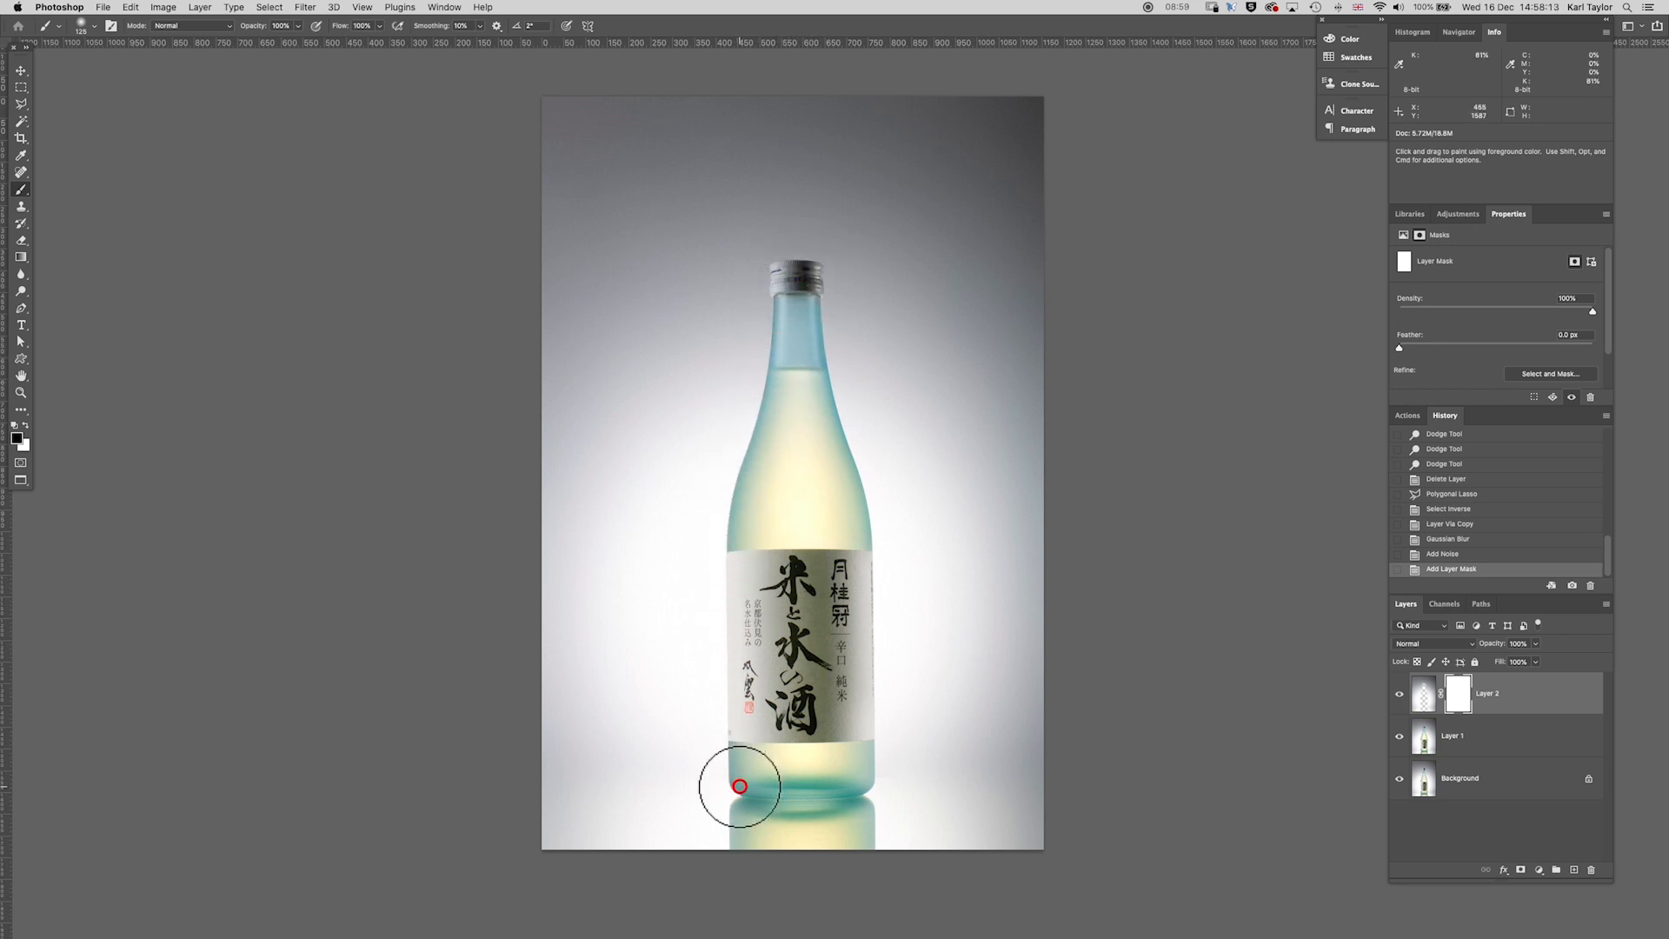
drag(857, 785, 843, 469)
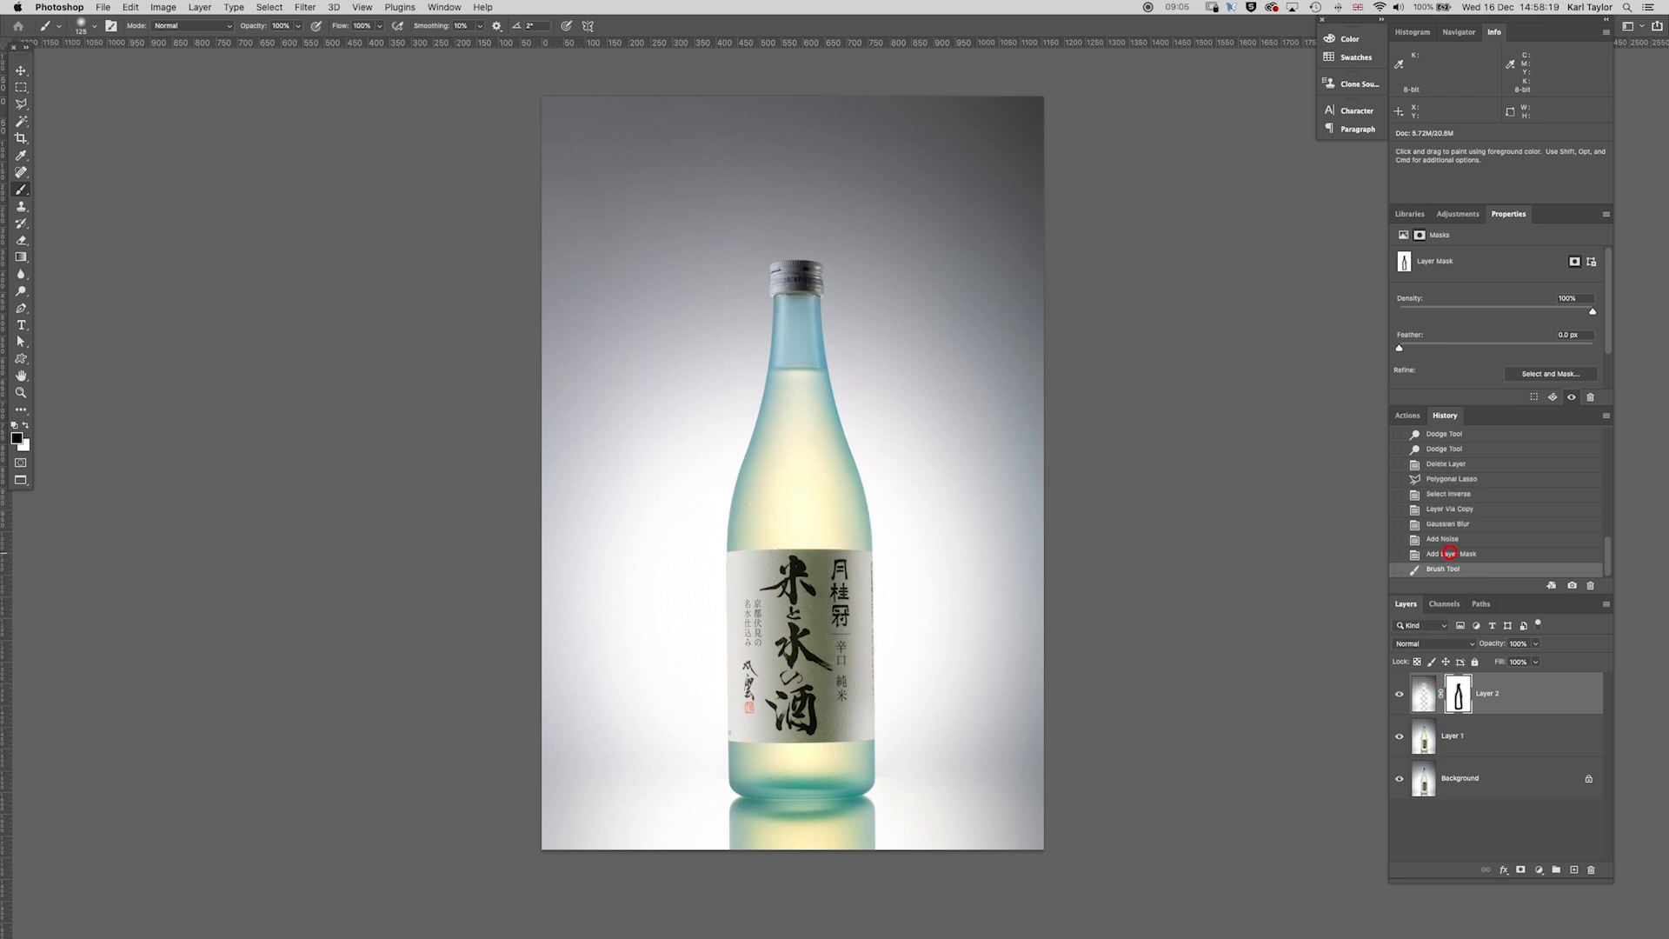
click(1449, 553)
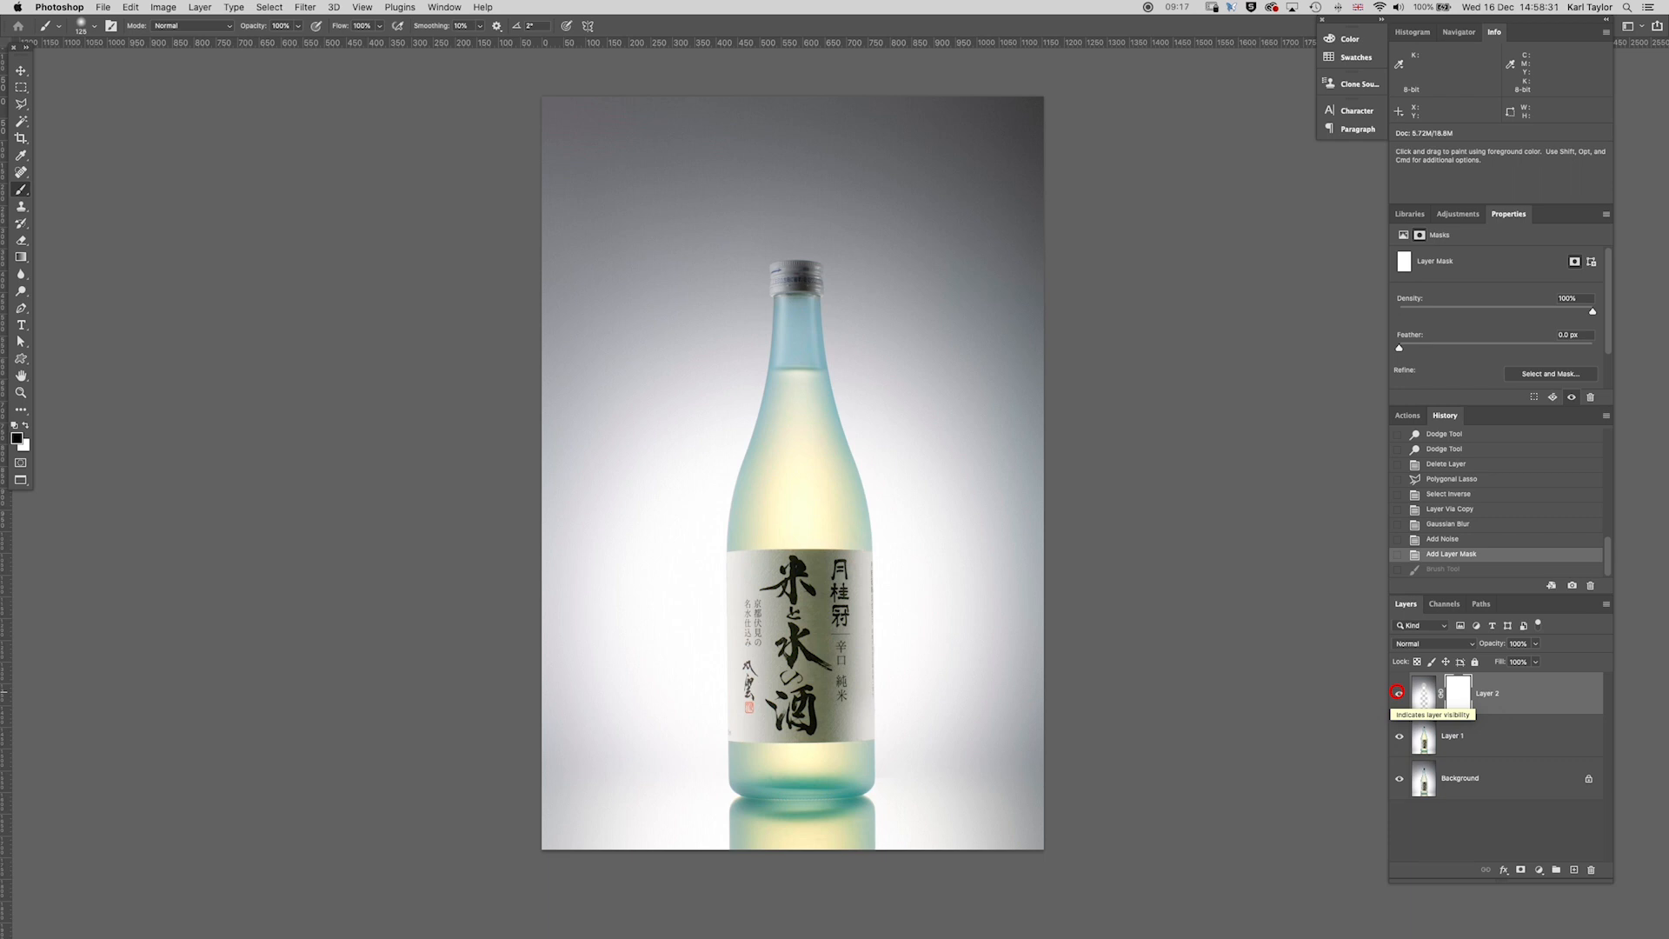
- Merge Layer 2 down into Layer 1 and compare the full retouched image with the original Background by toggling Layer 1's visibility
key(super+e)
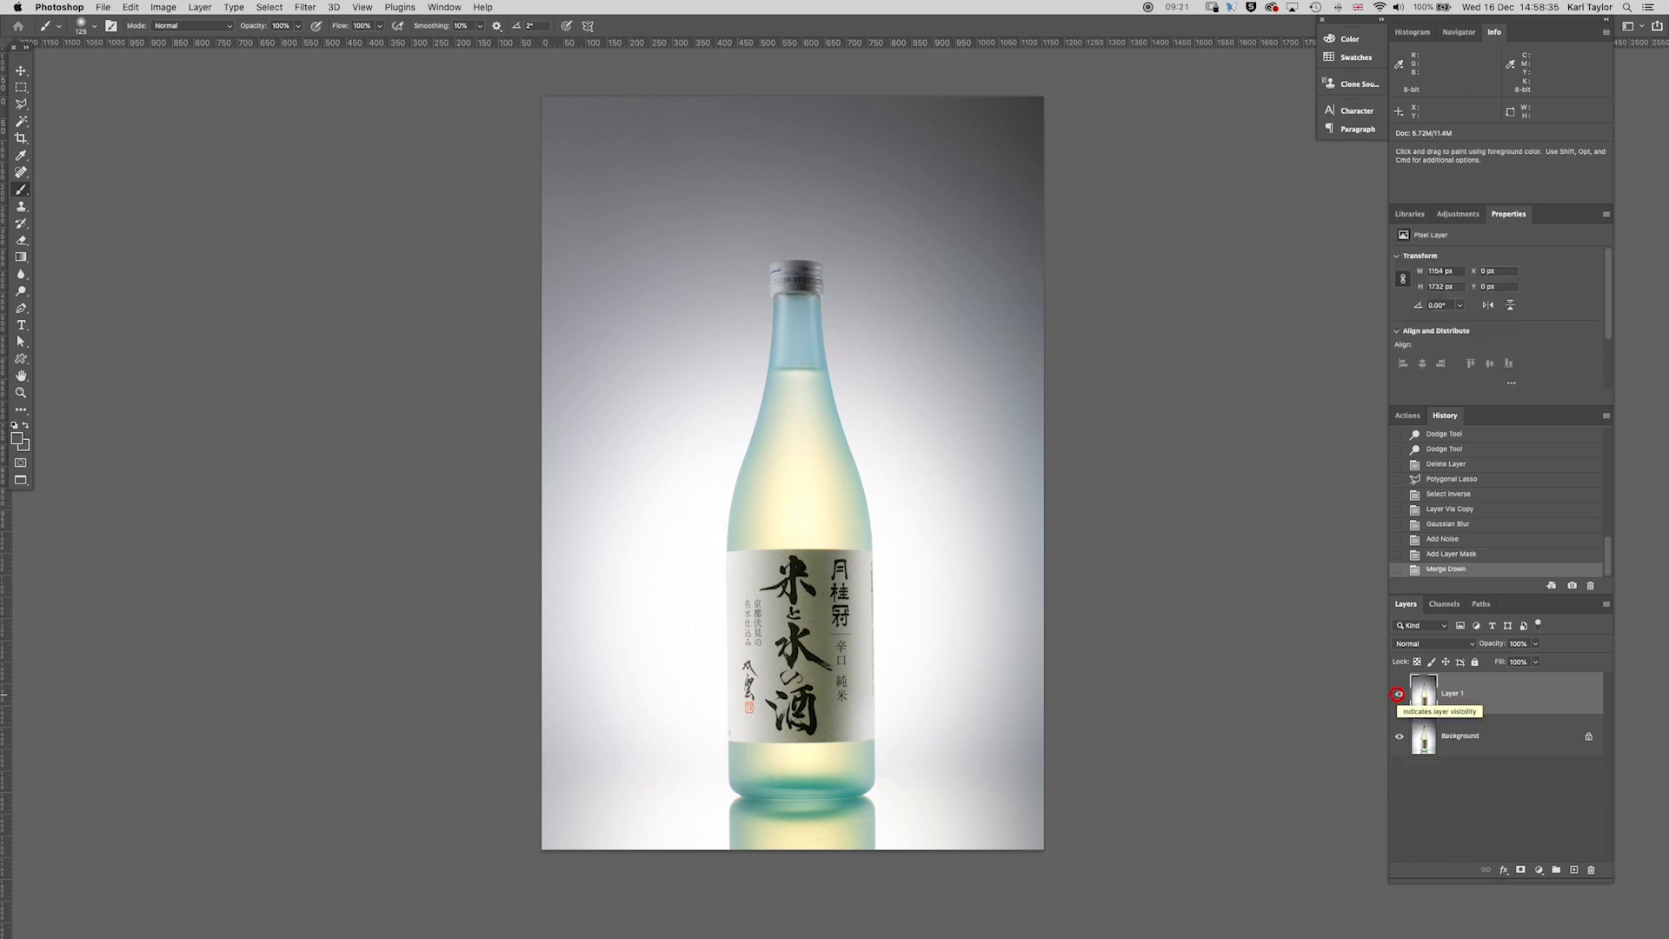
key(super+0)
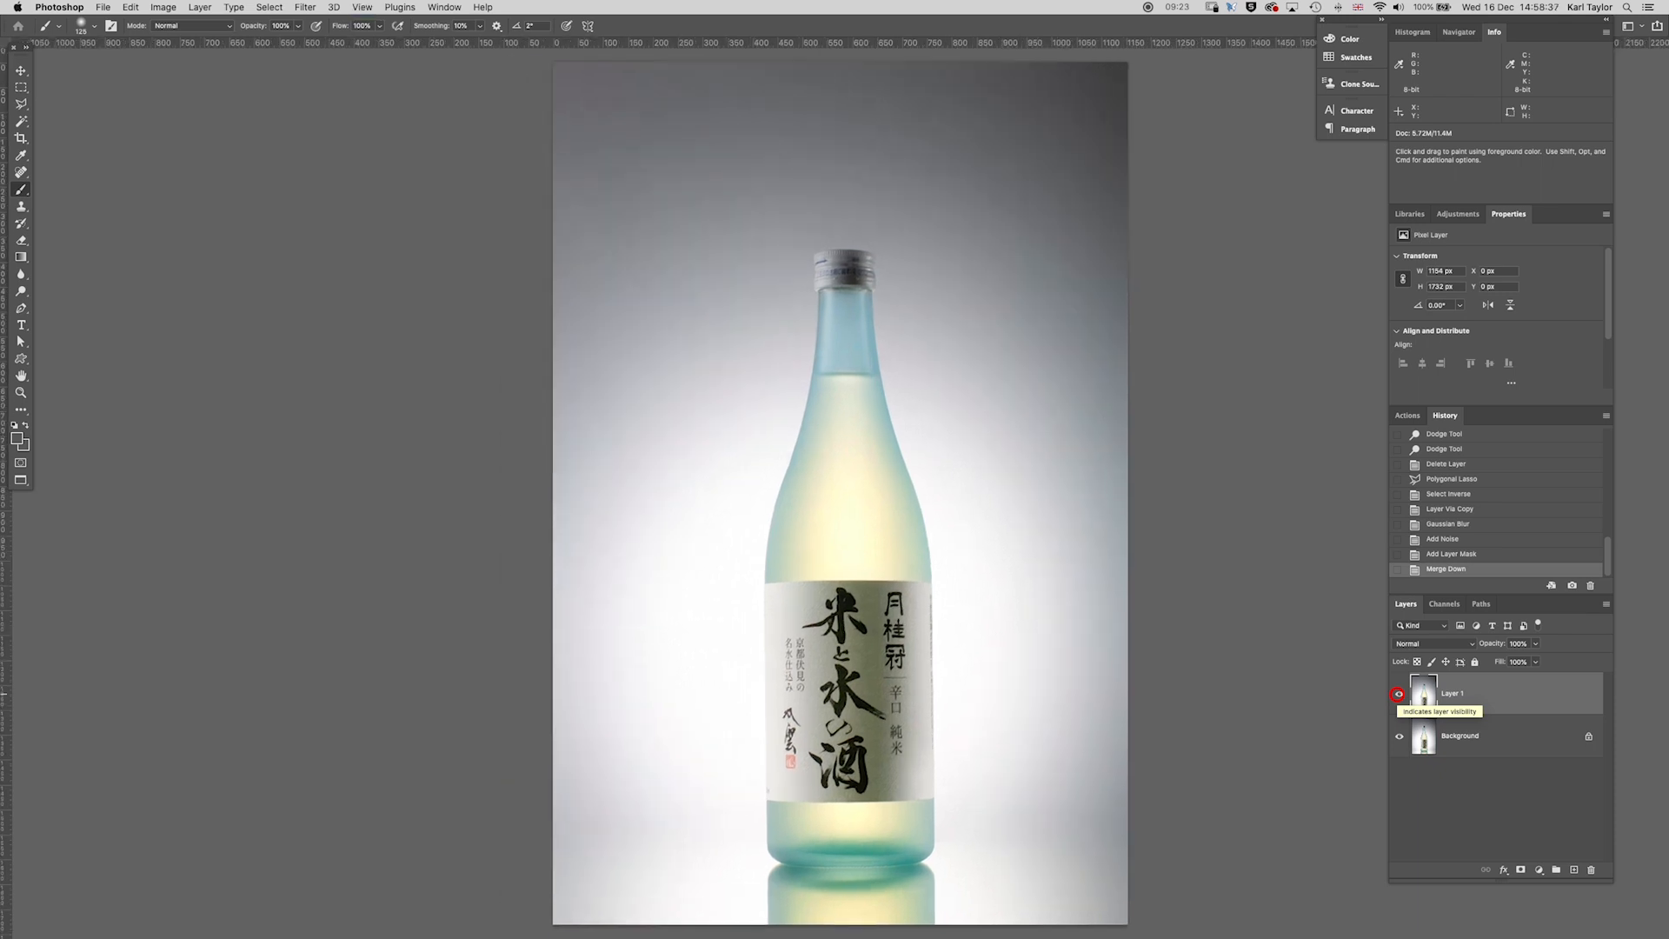
click(1398, 694)
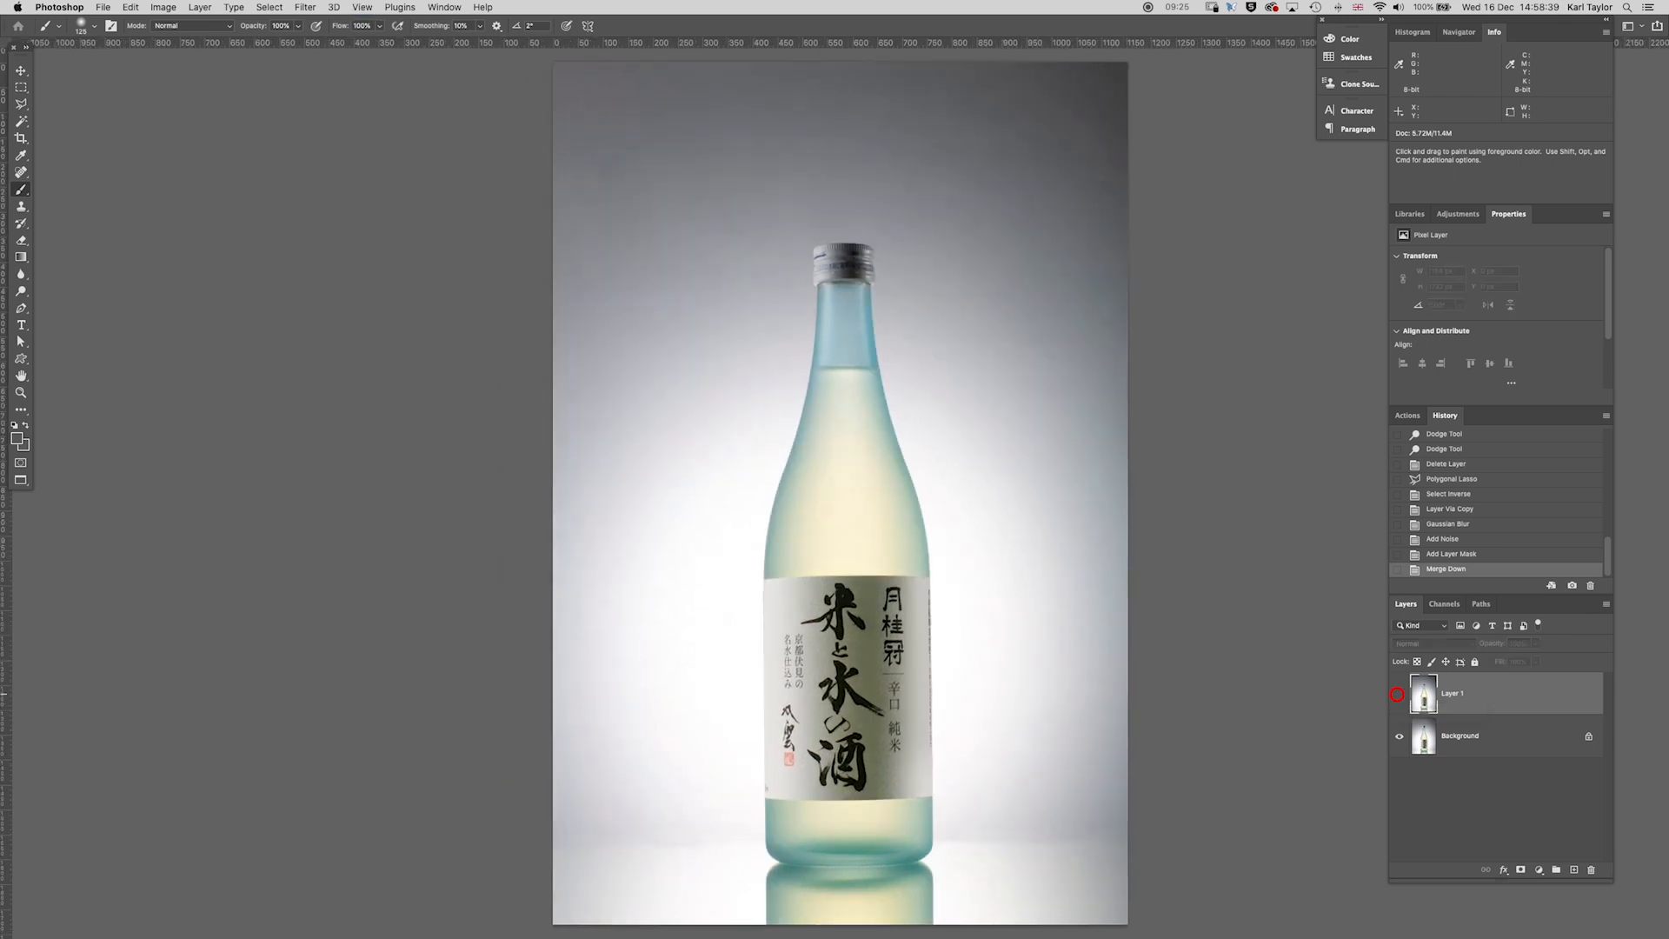
click(1398, 694)
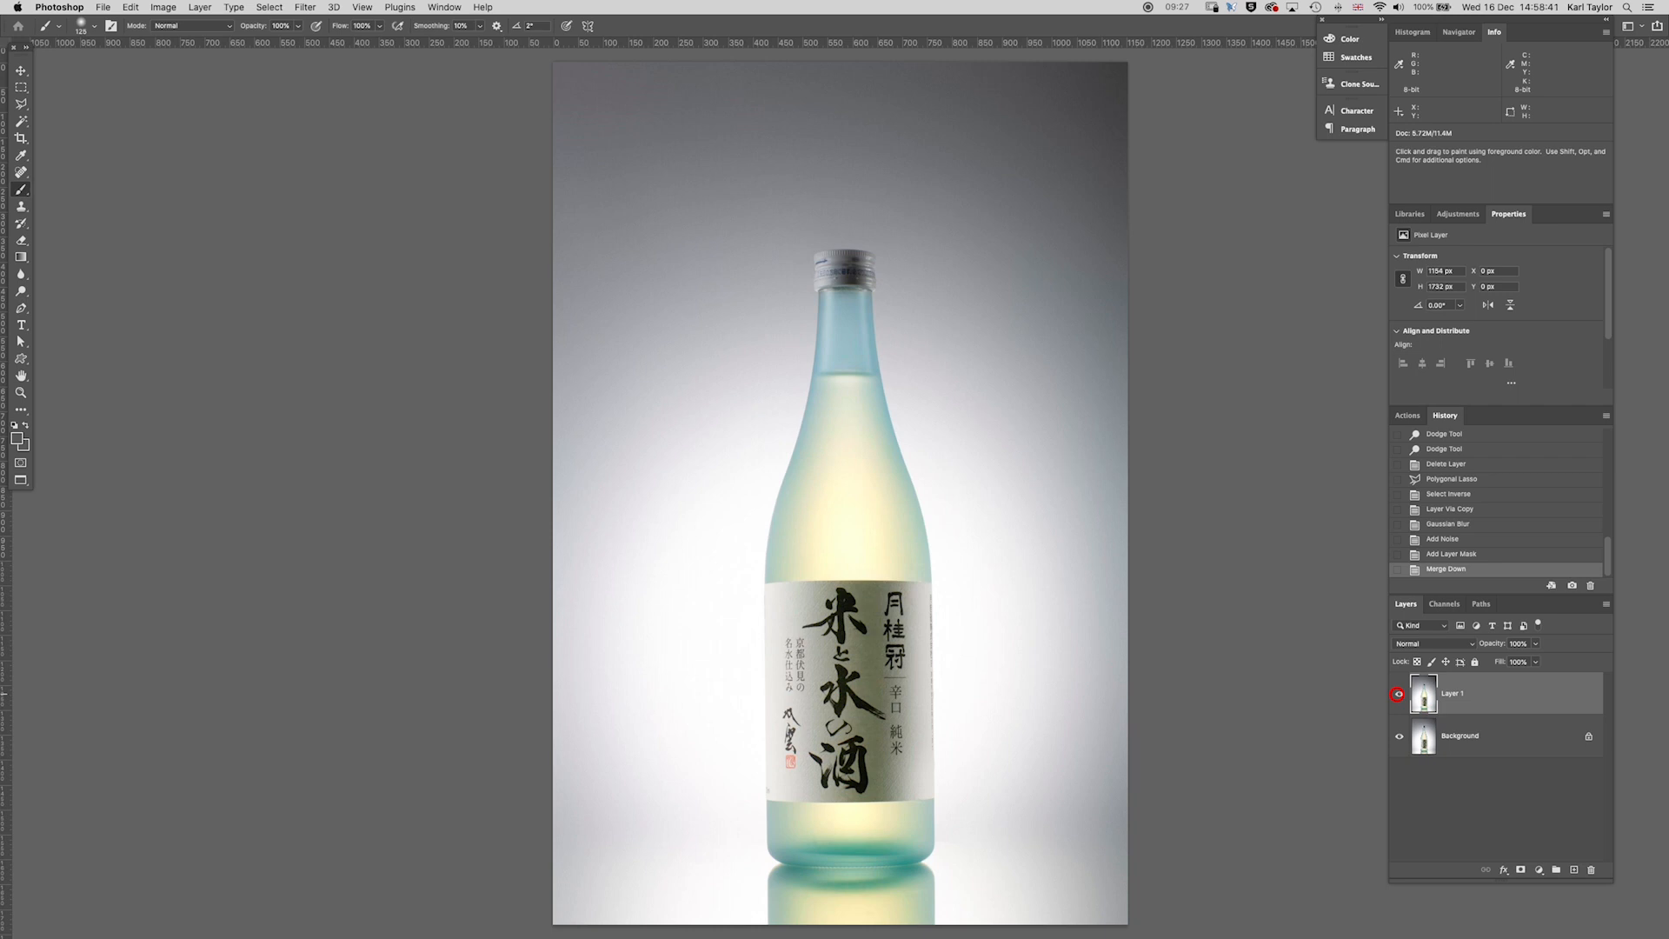
click(1398, 694)
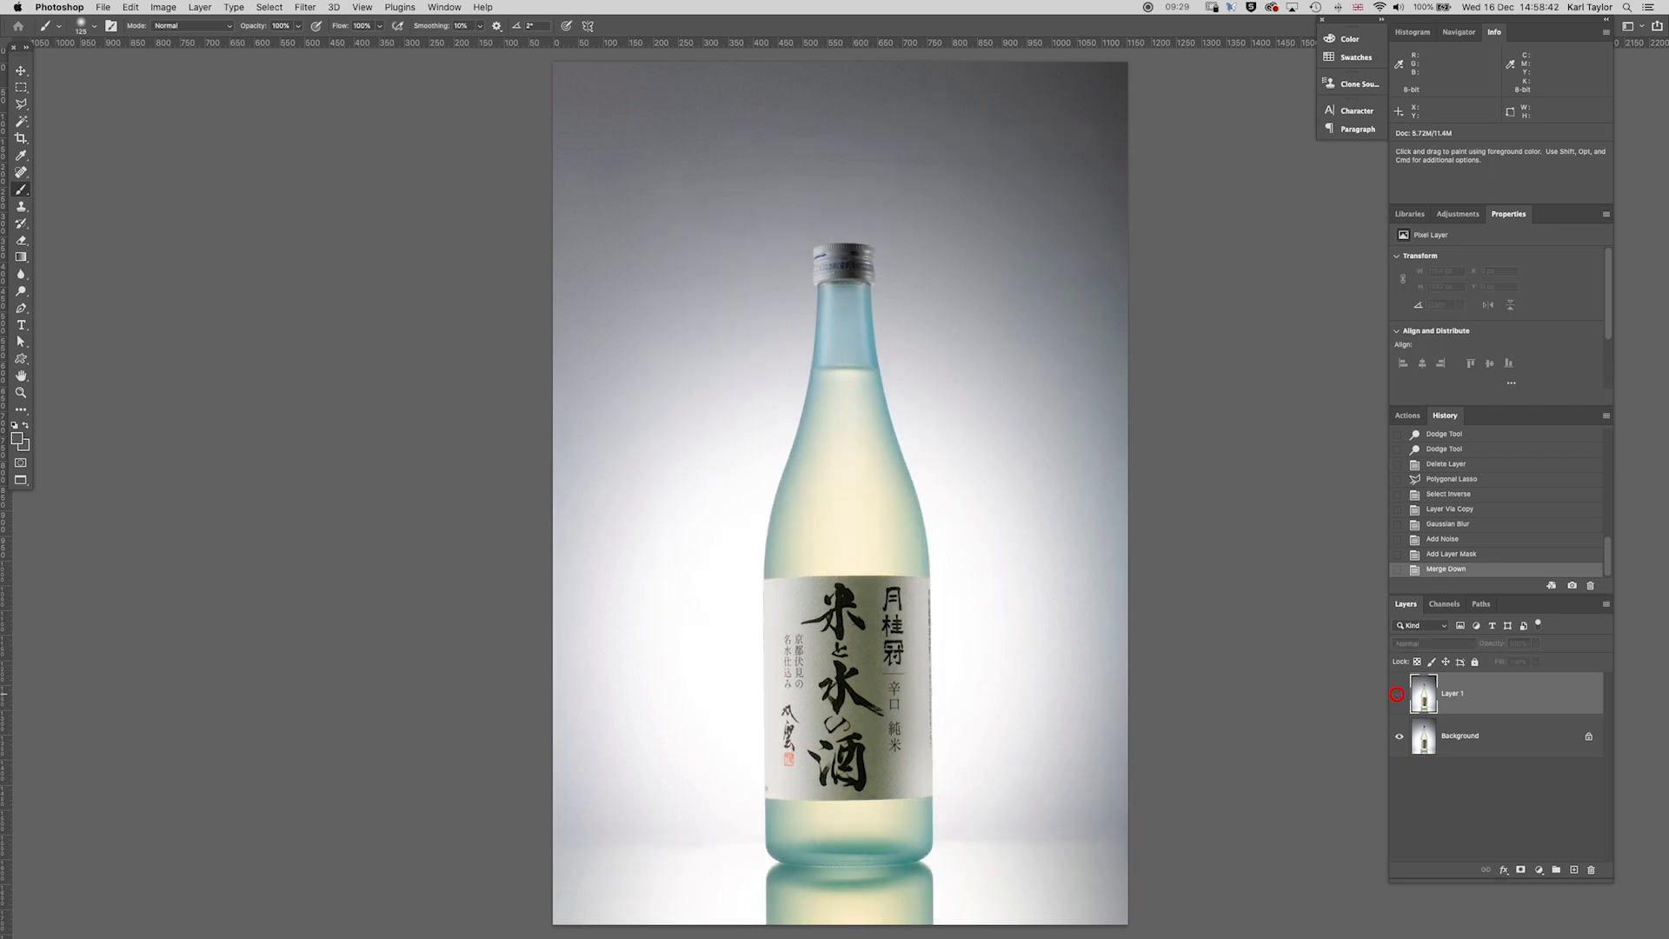
click(1398, 694)
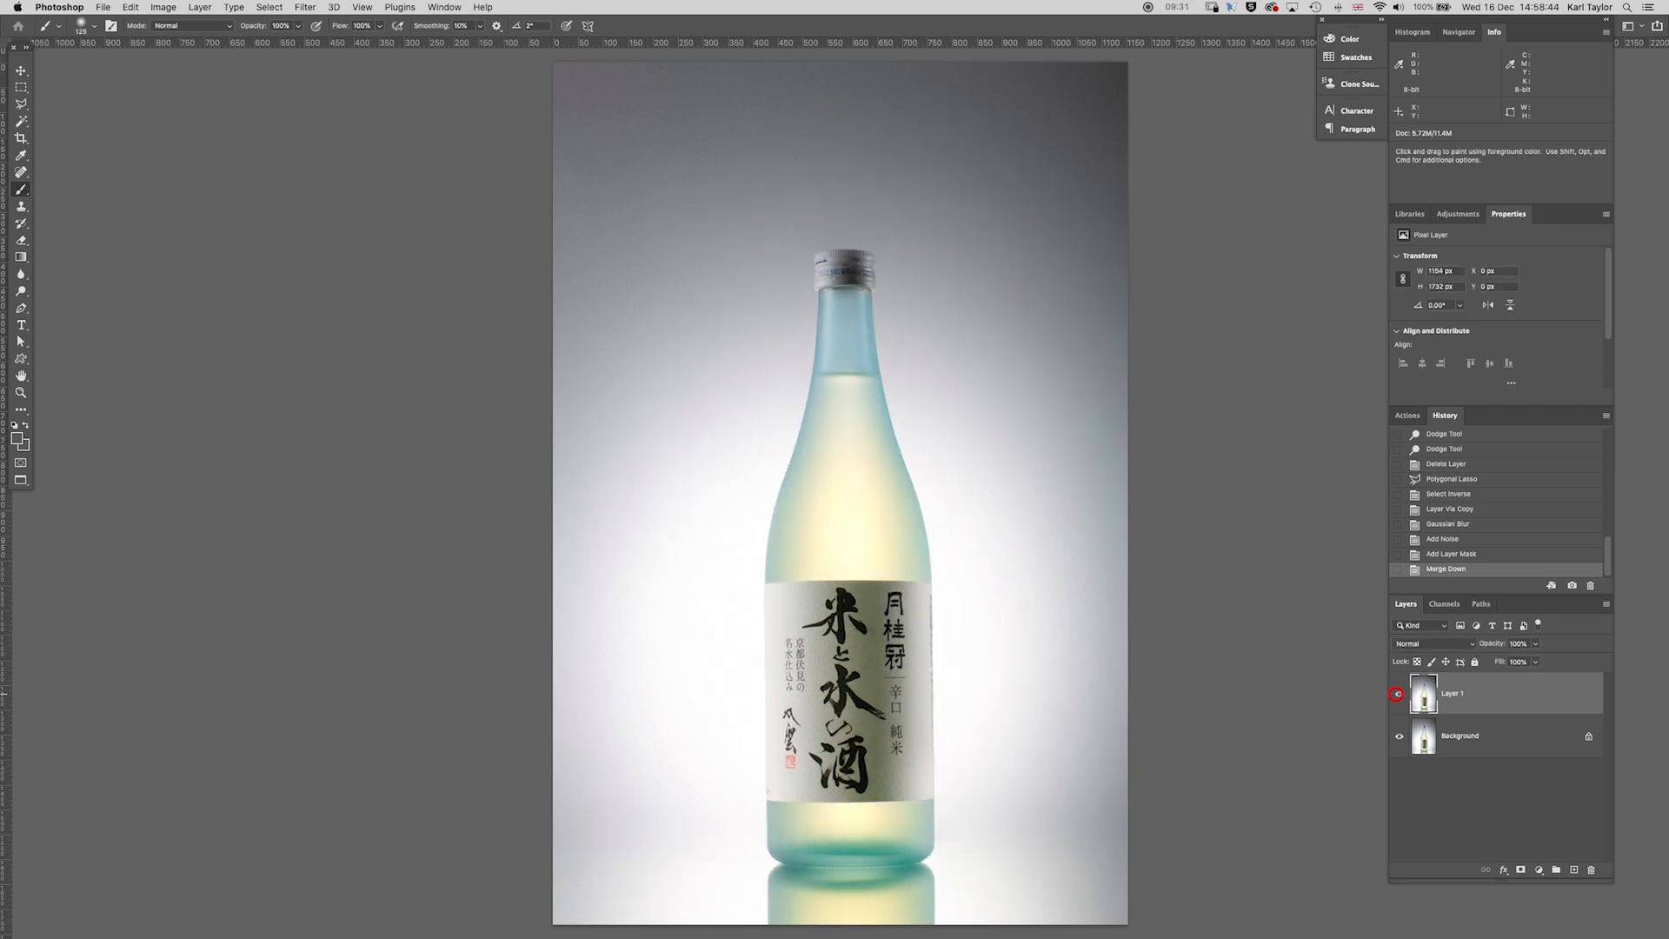
- Examine the bottle's retouched liquid and label close up, comparing them with the original by hiding and showing Layer 1
super+click(854, 559)
drag(888, 626, 861, 588)
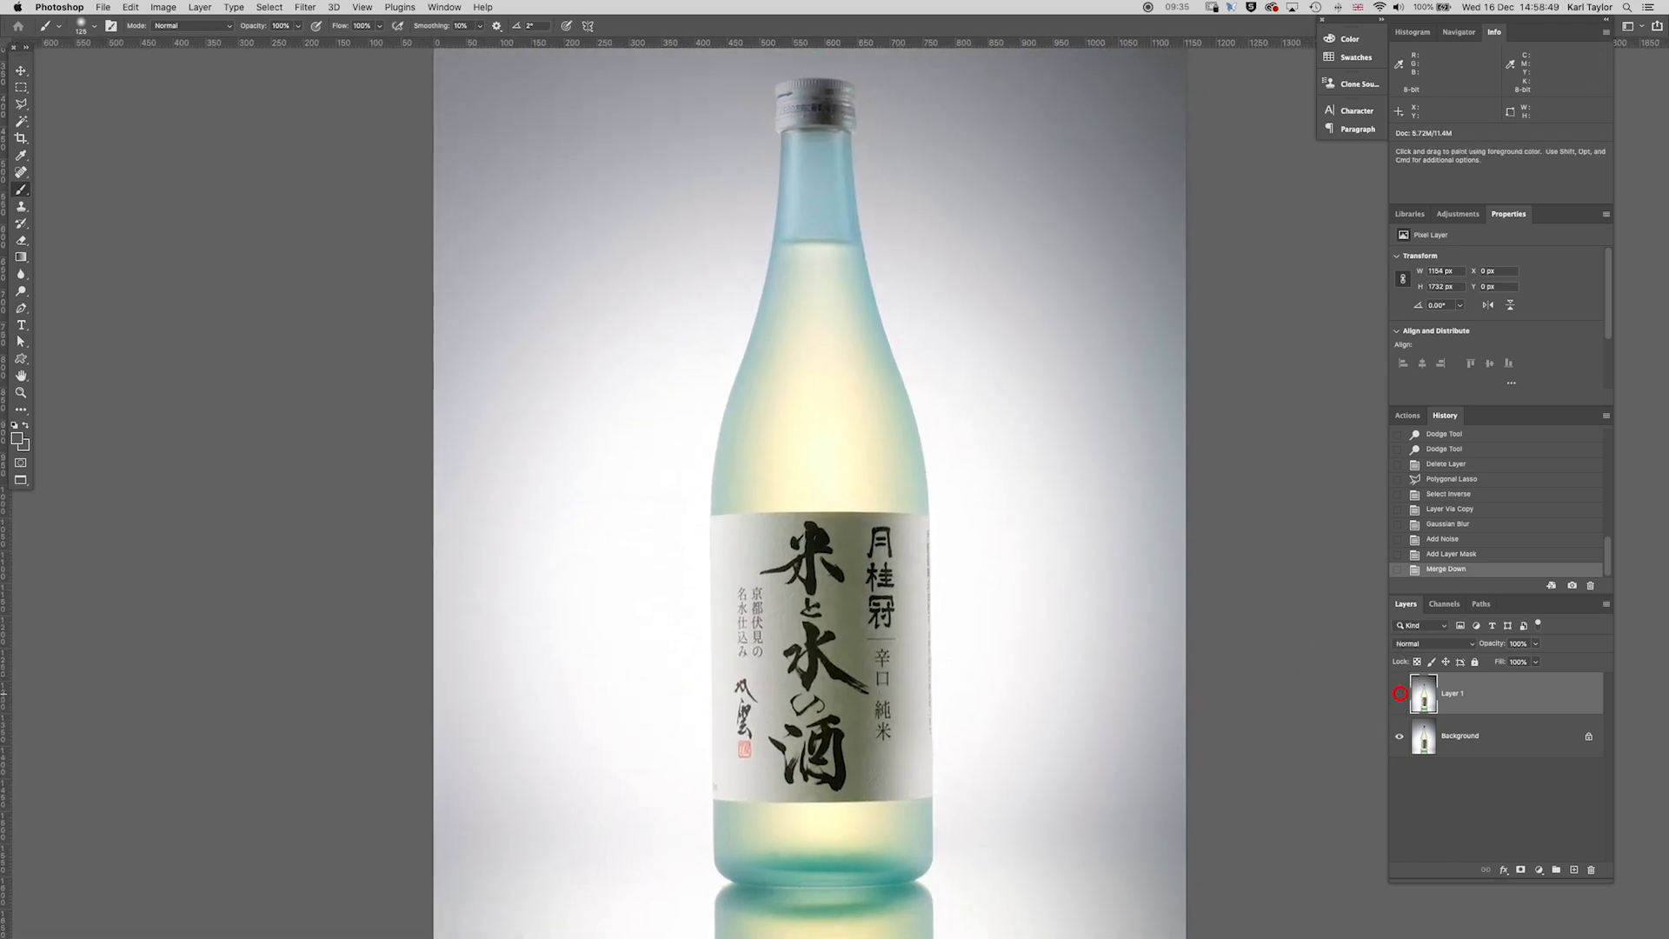
click(1399, 694)
click(1400, 693)
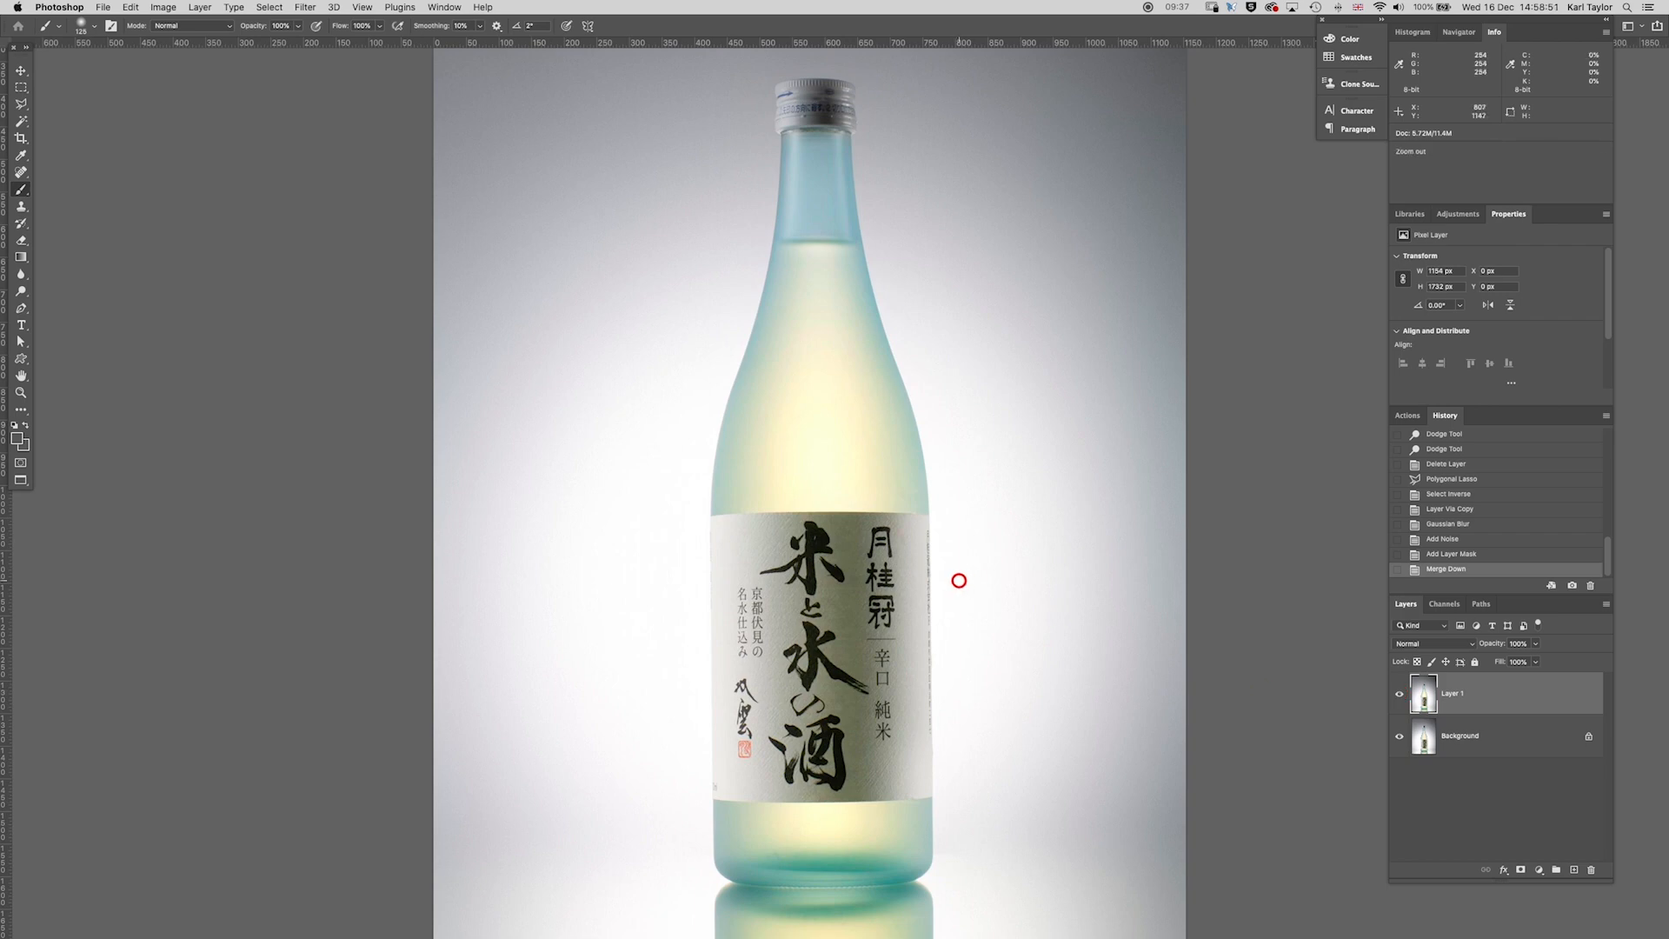
key(super+minus)
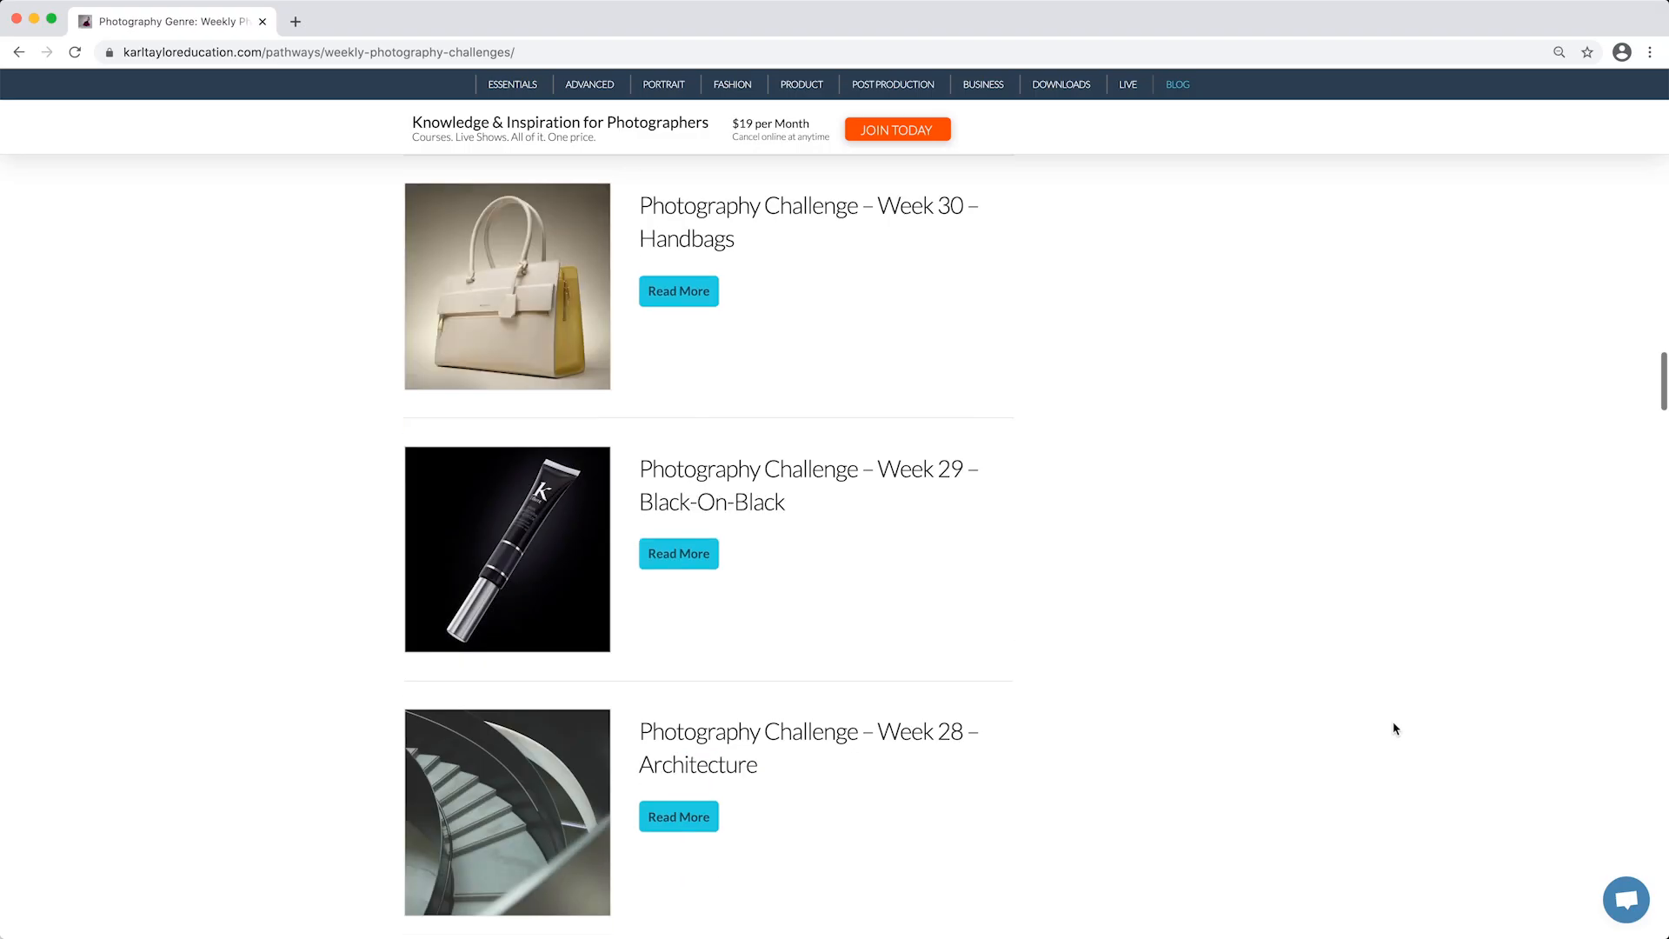
- In the web browser, open the Week 29 Black-On-Black photography challenge from the weekly challenges list and look through its page
scroll(1394, 726, down, 2)
click(673, 449)
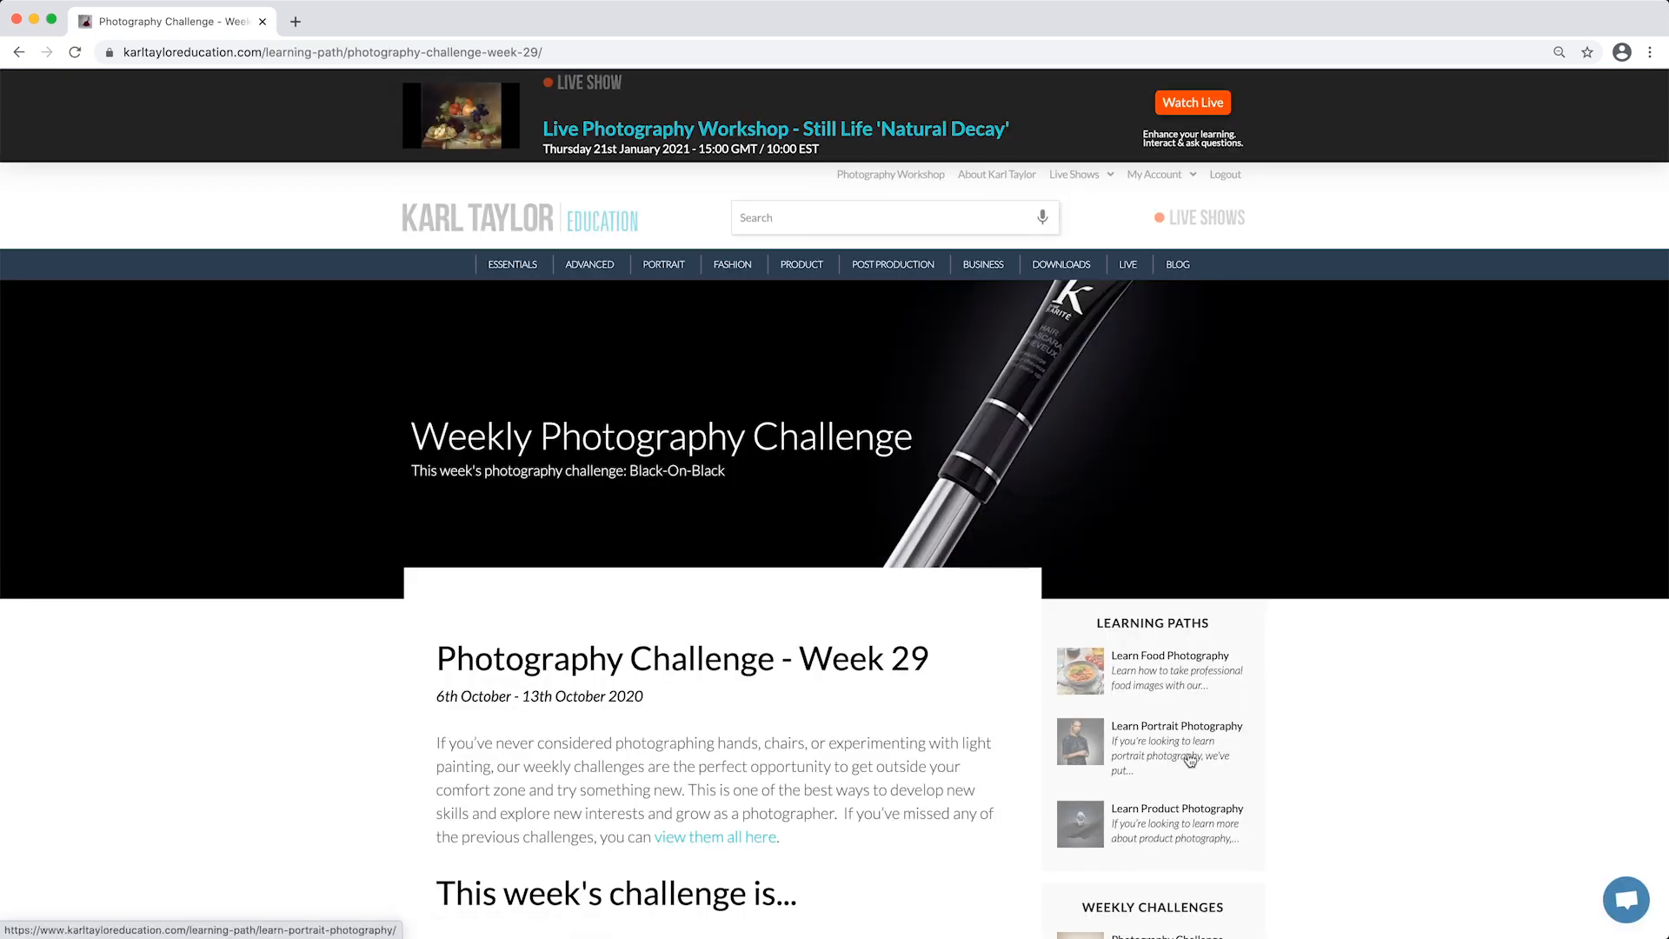
scroll(1287, 783, down, 15)
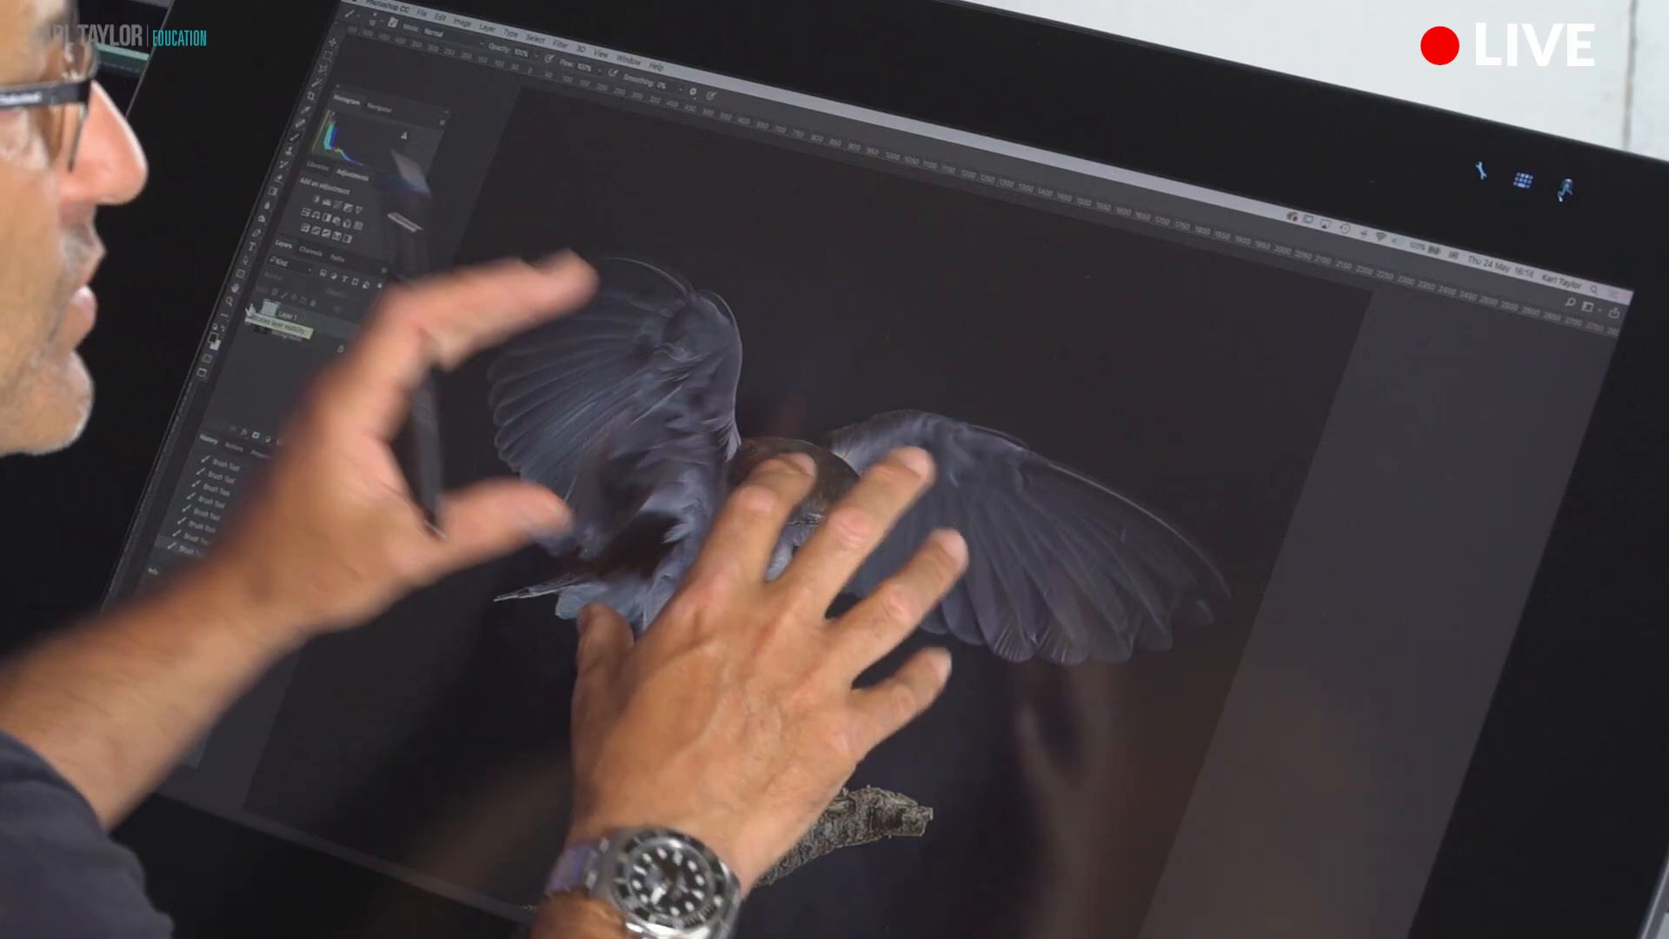